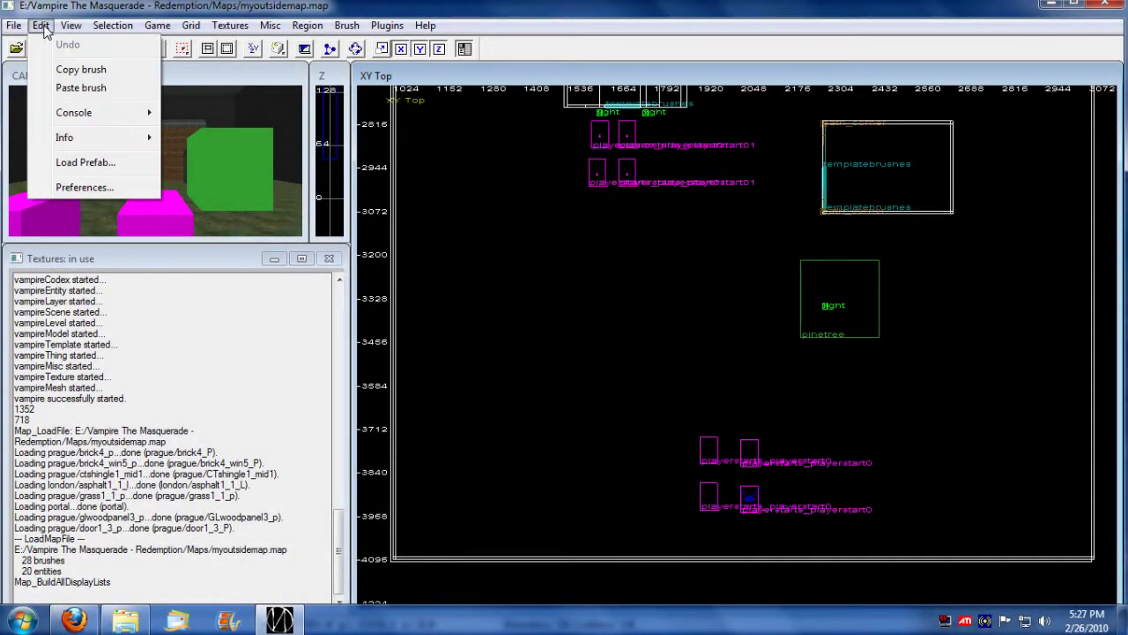
Open the Scene Editor and load the mymaps.nsl chronicle from the Chronicles folder as its scene list
mouse_move(62, 29)
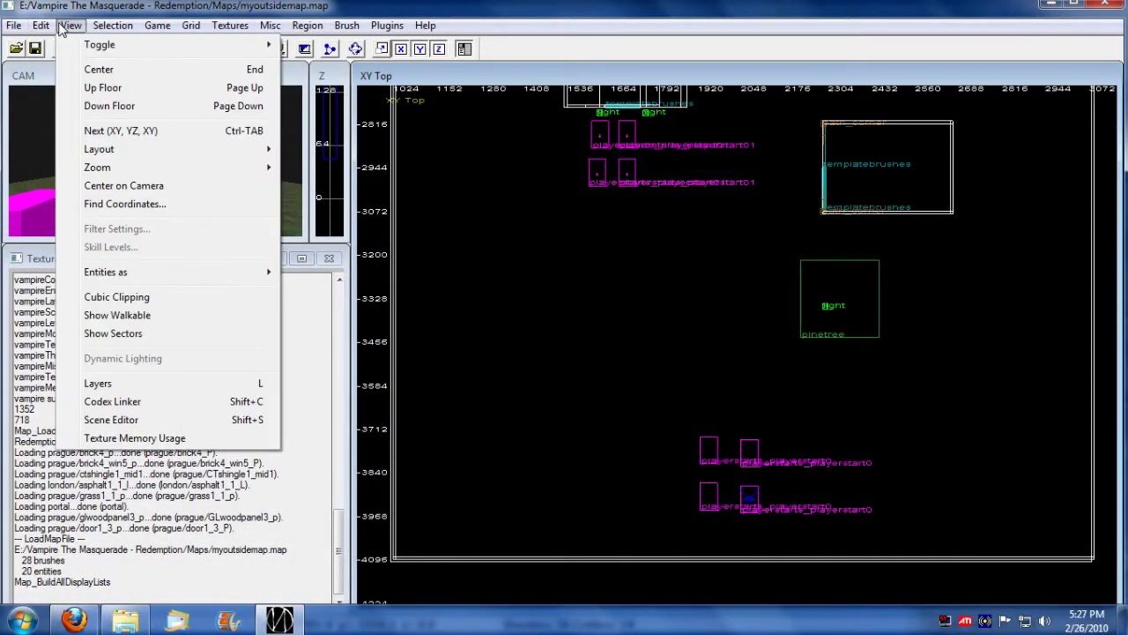
left_click(129, 420)
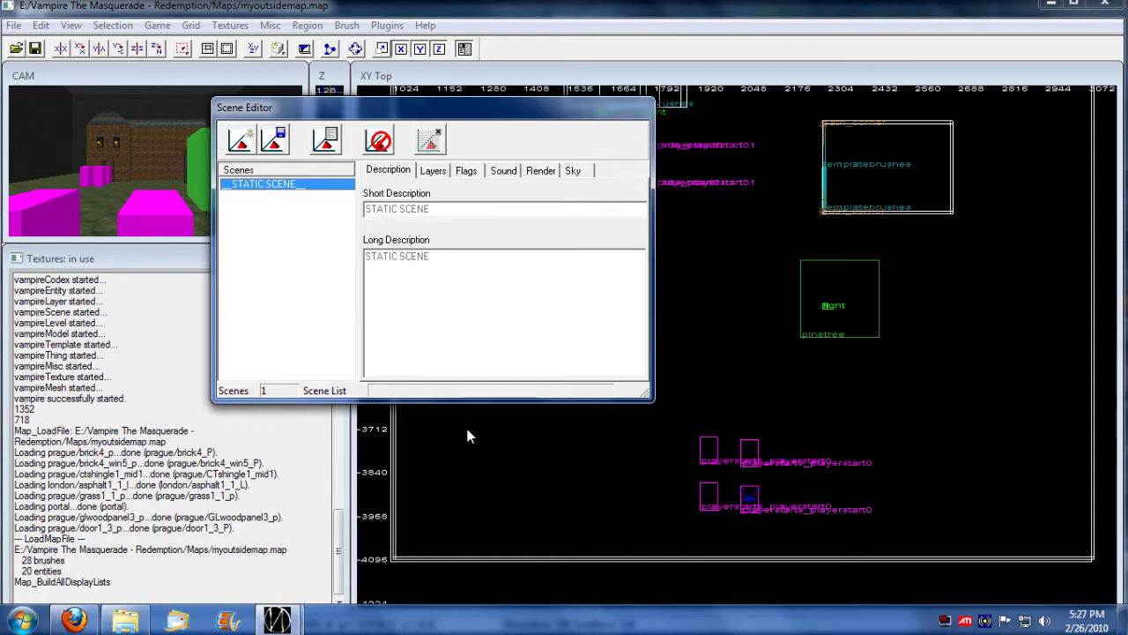
left_click(325, 140)
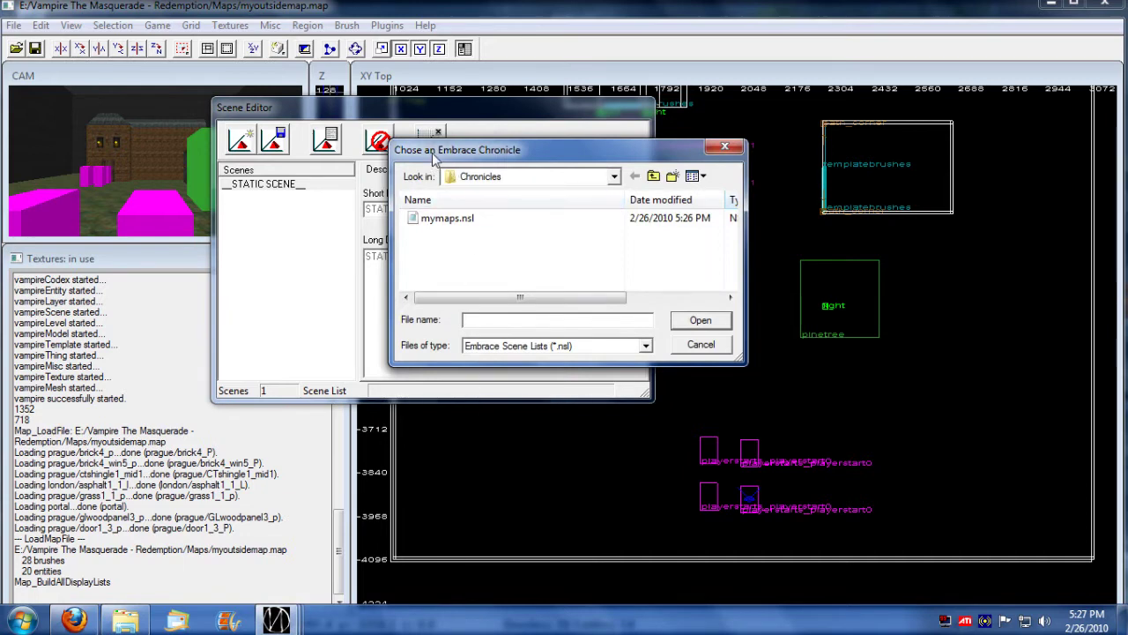
left_click(472, 219)
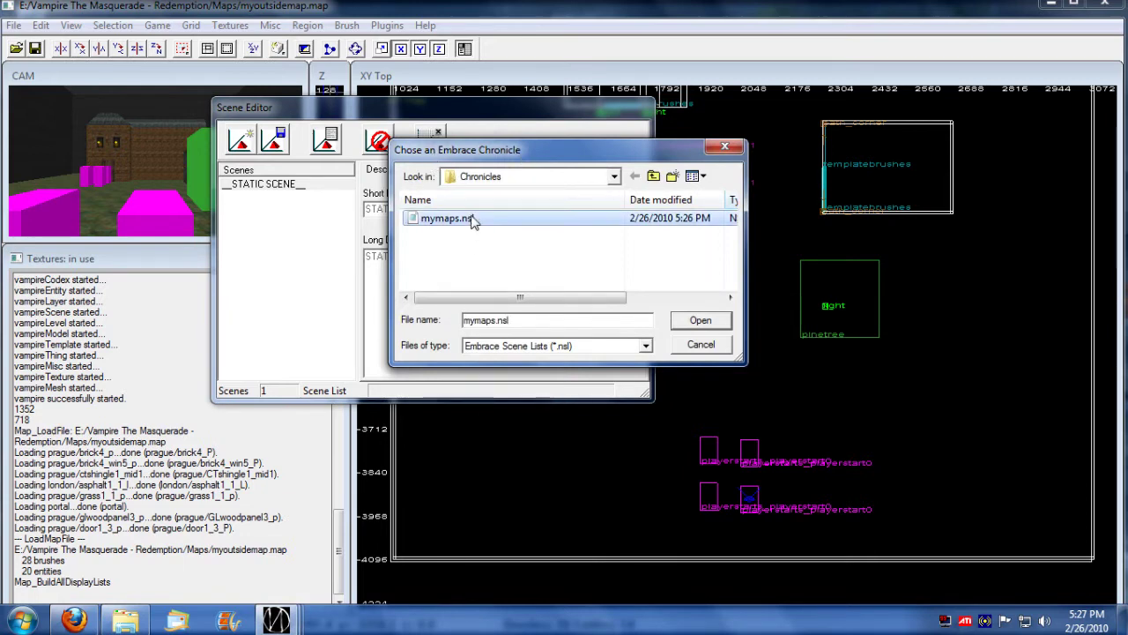
left_click(614, 177)
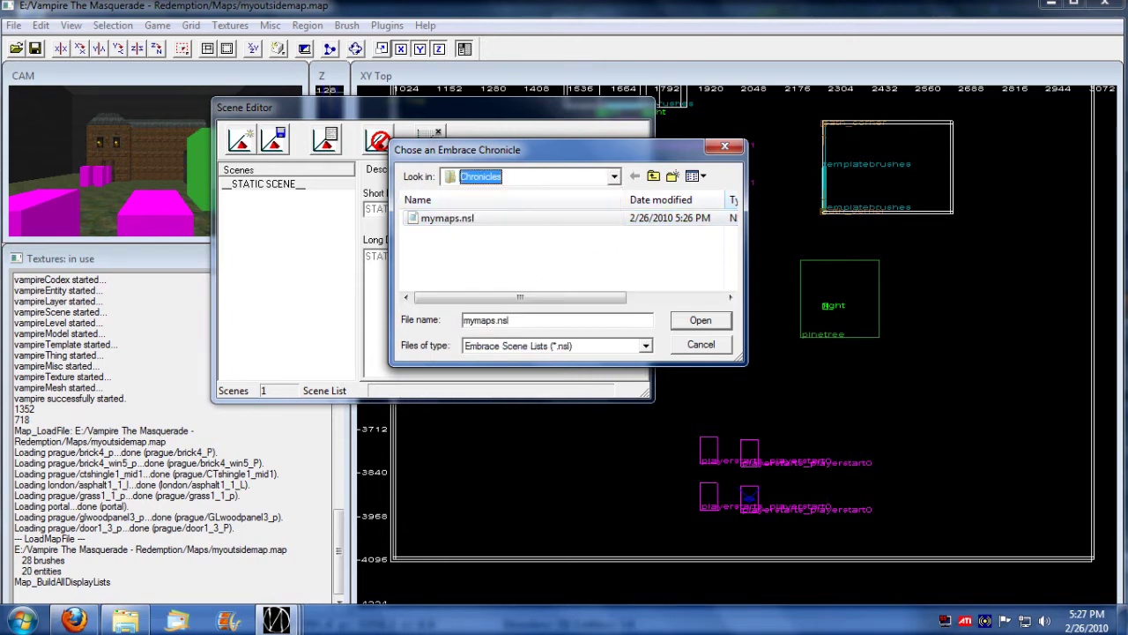
left_click(511, 323)
left_click(487, 224)
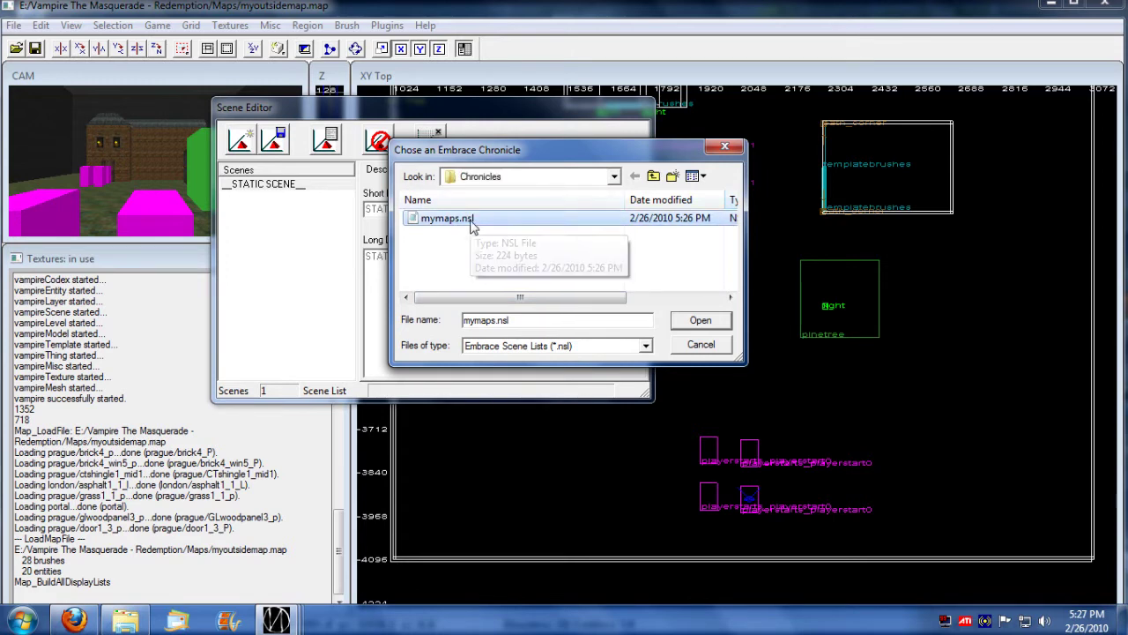
left_click(700, 324)
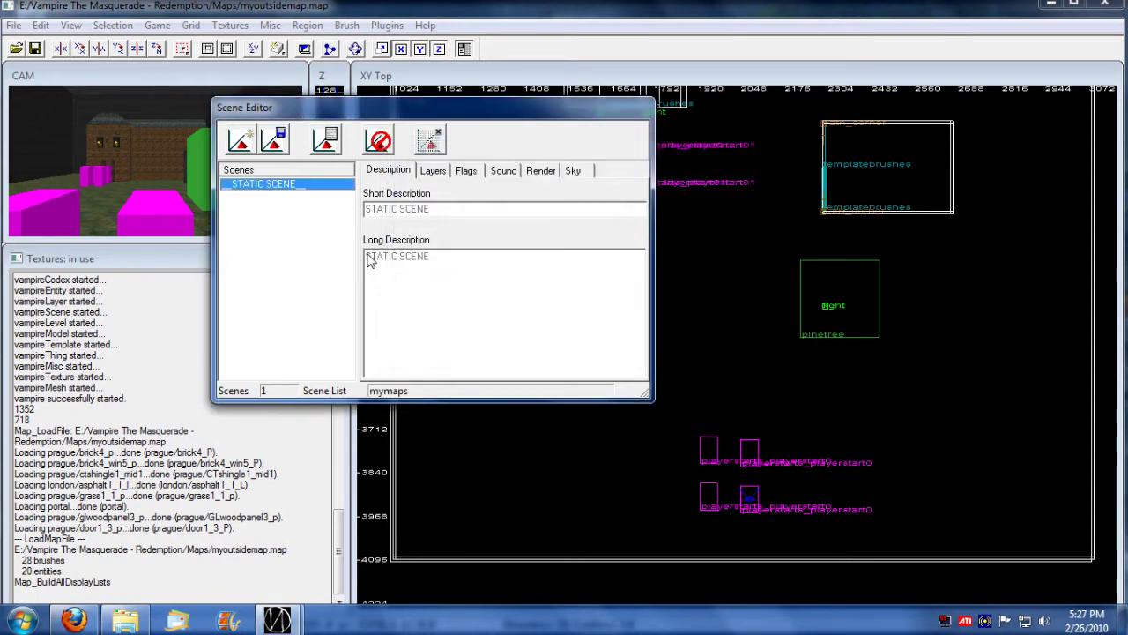
Add the scene MyMaps_Outside_Scene_1 from the loaded scene list to the map
left_click(240, 141)
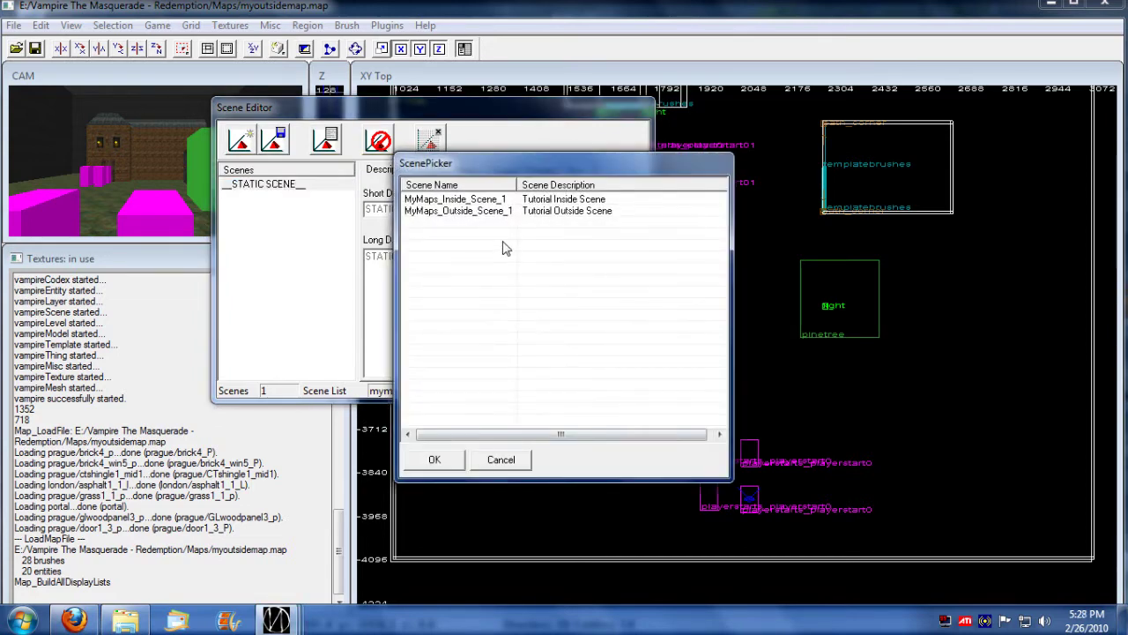
left_click(492, 200)
left_click(489, 210)
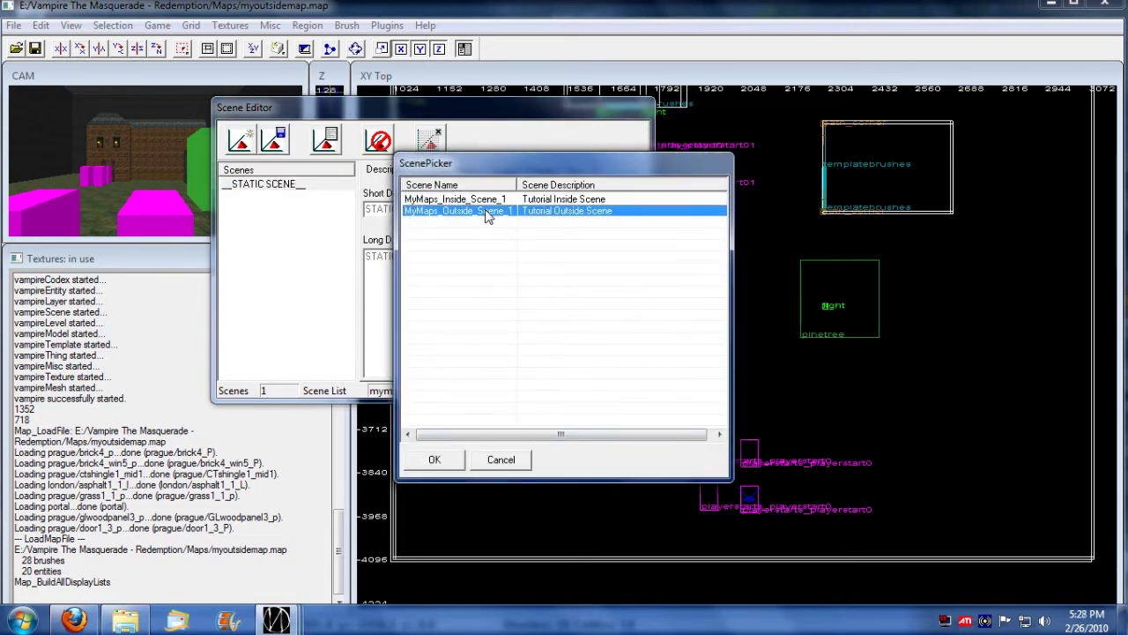
left_click(490, 199)
left_click(490, 212)
left_click(433, 461)
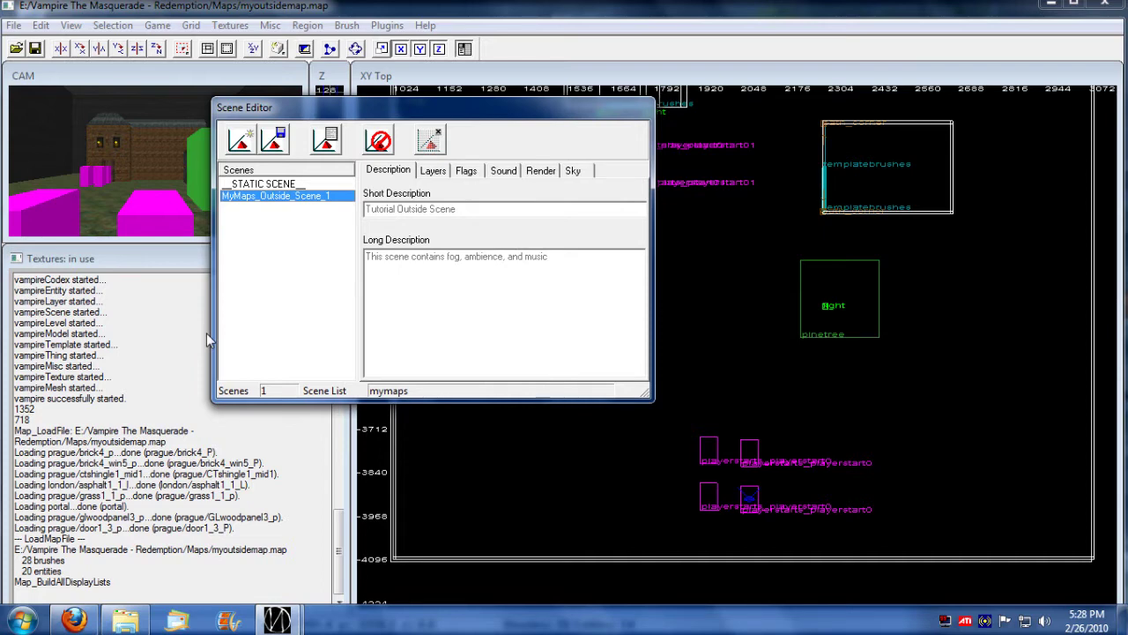
Enable the Aneska layer for MyMaps_Outside_Scene_1 and leave the Arch layer disabled
left_click(433, 173)
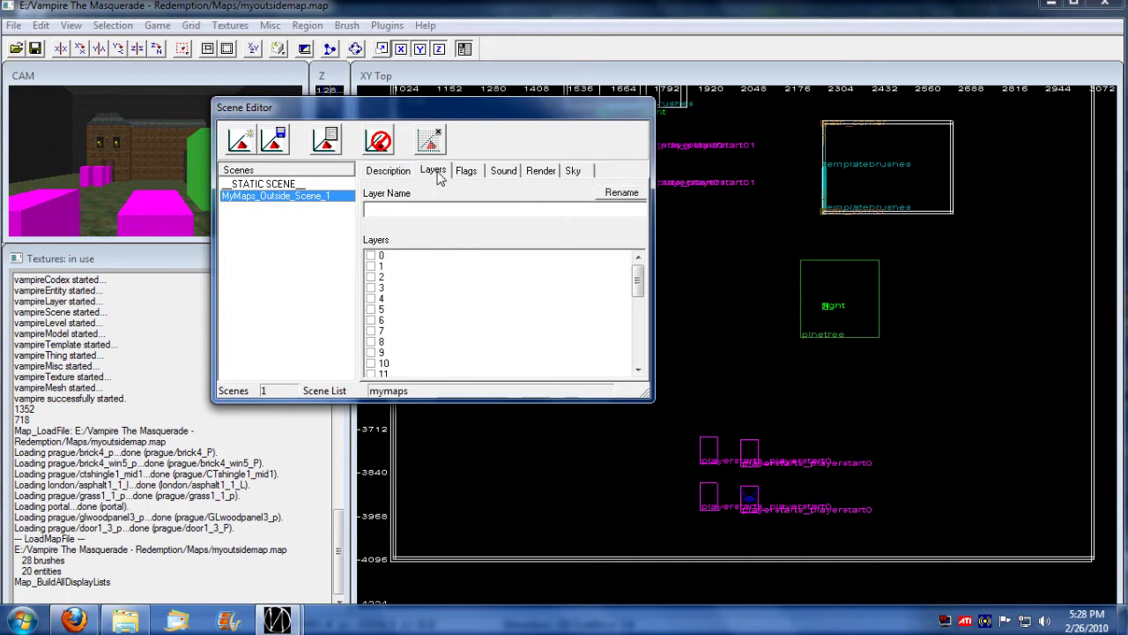
left_click(397, 172)
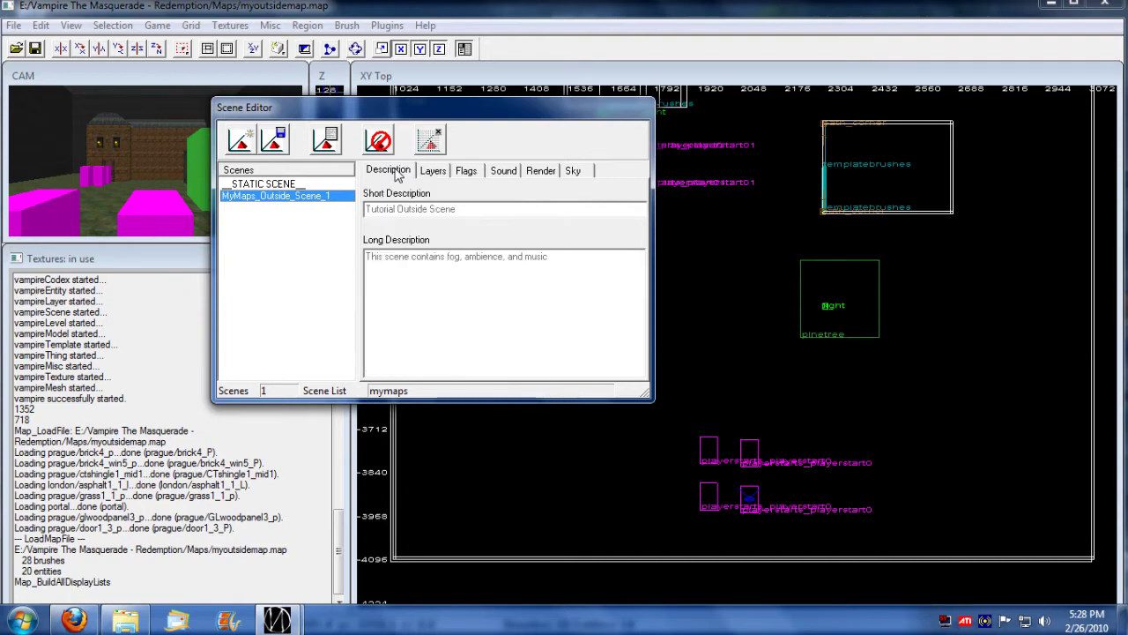
left_click(433, 170)
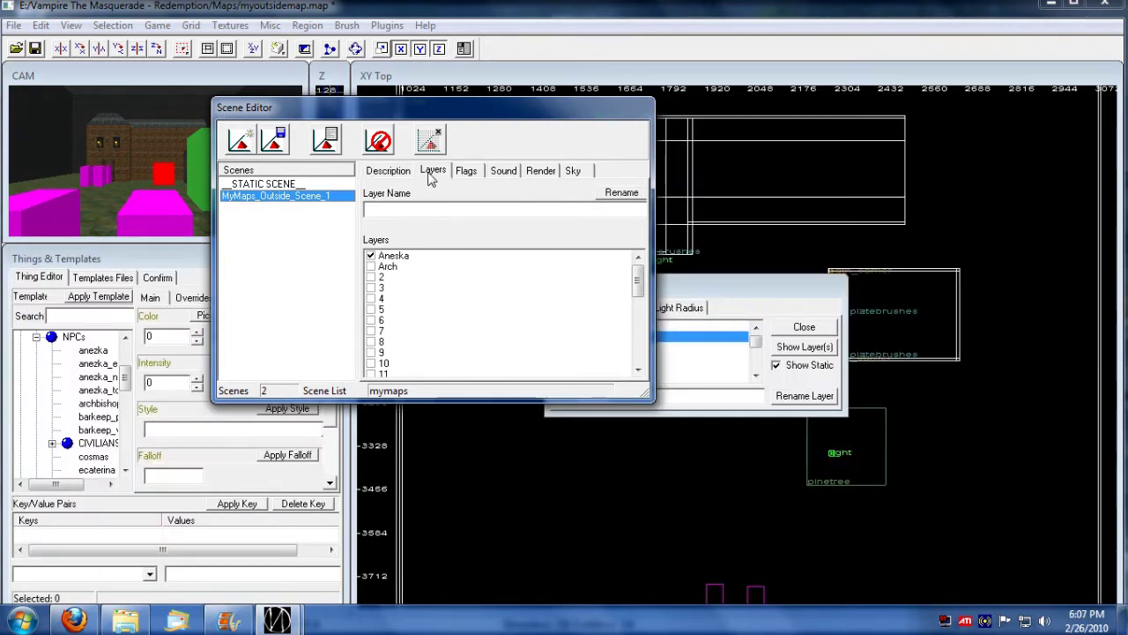
left_click(388, 266)
left_click(370, 255)
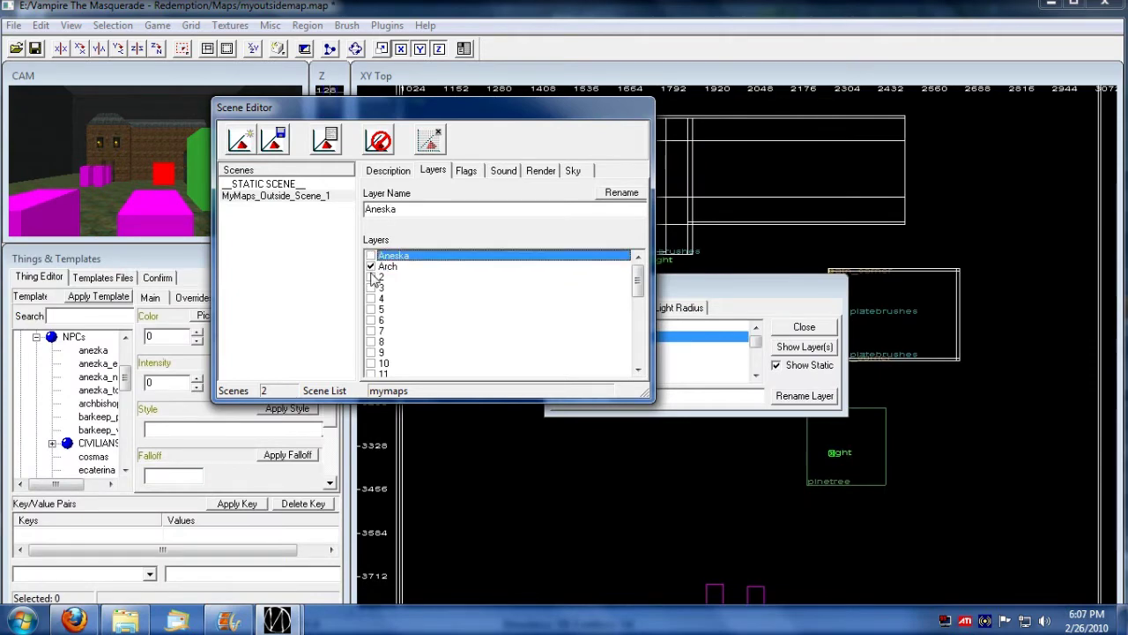
left_click(370, 256)
left_click(371, 266)
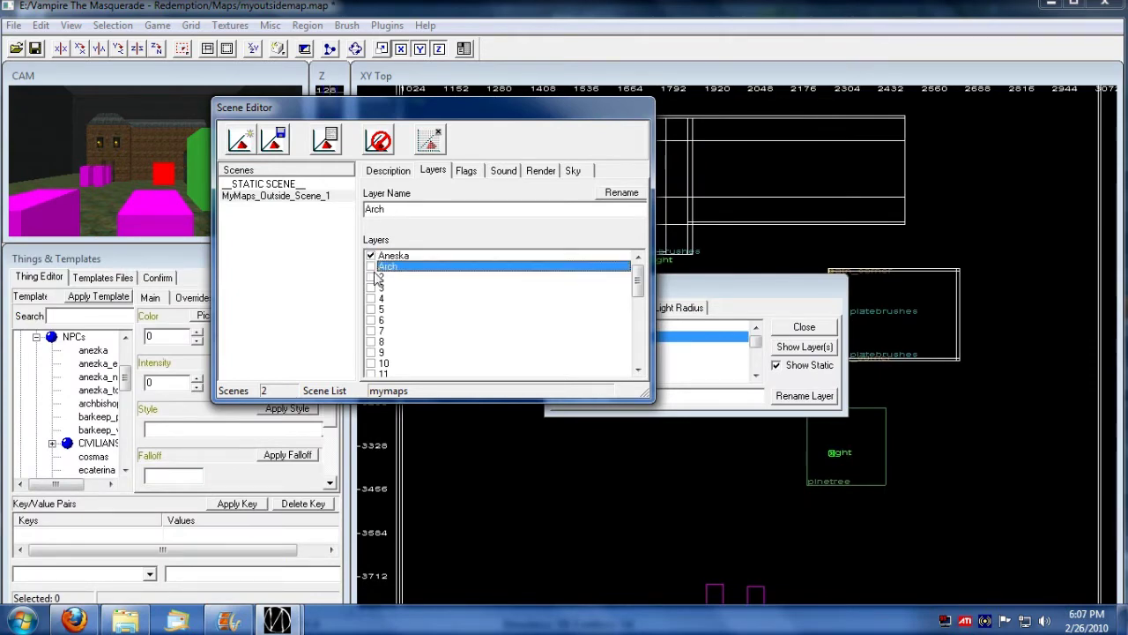
left_click(370, 255)
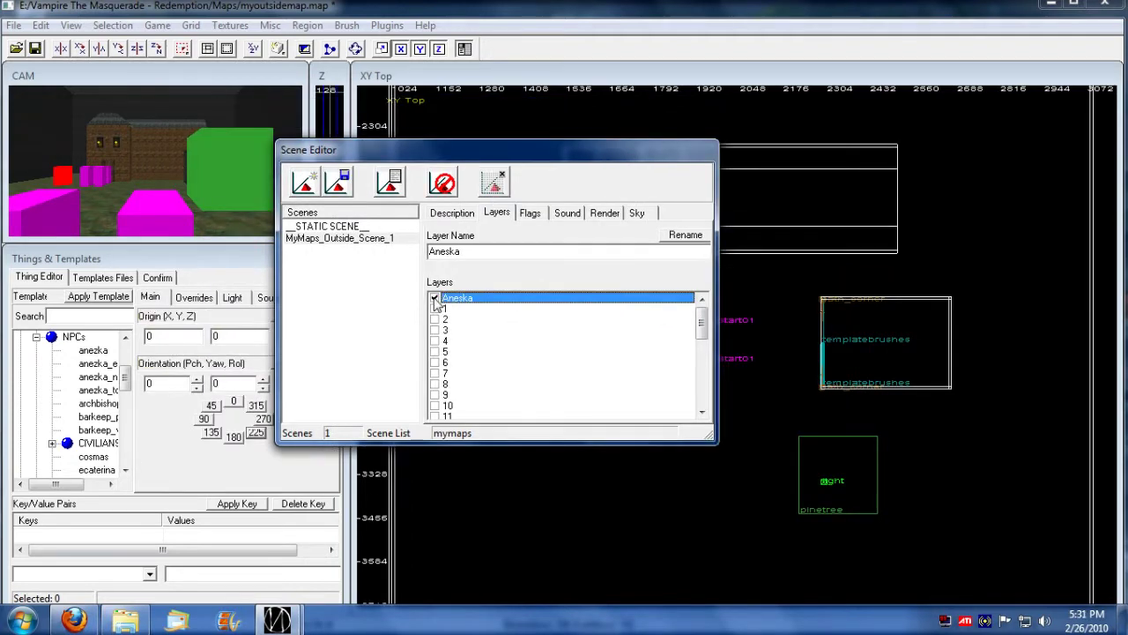
Set the outside scene's Z-Fog to Linear with the fog color 125, 125, 125
left_click(605, 214)
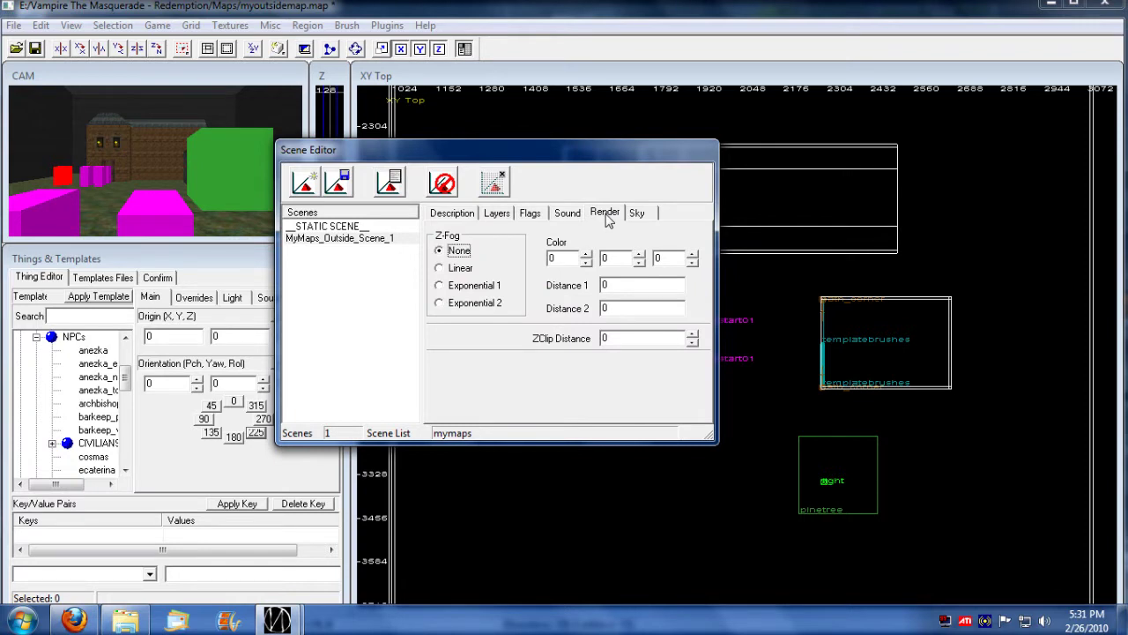
left_click(440, 268)
double_click(553, 257)
left_click_drag(524, 152, 637, 144)
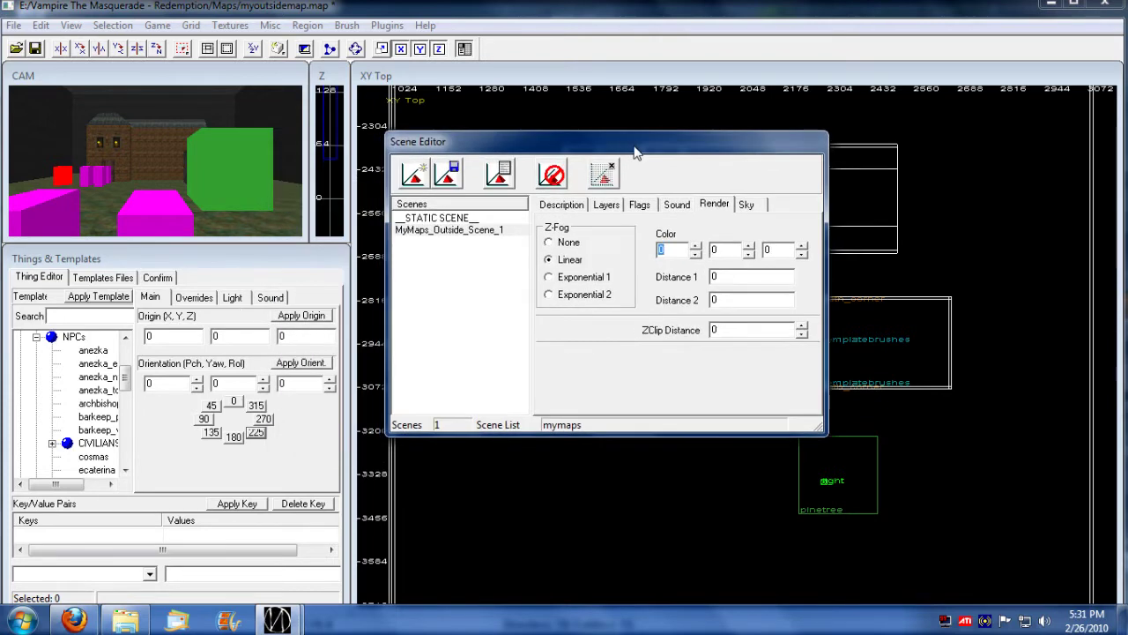
left_click(448, 176)
type("125")
key("Tab")
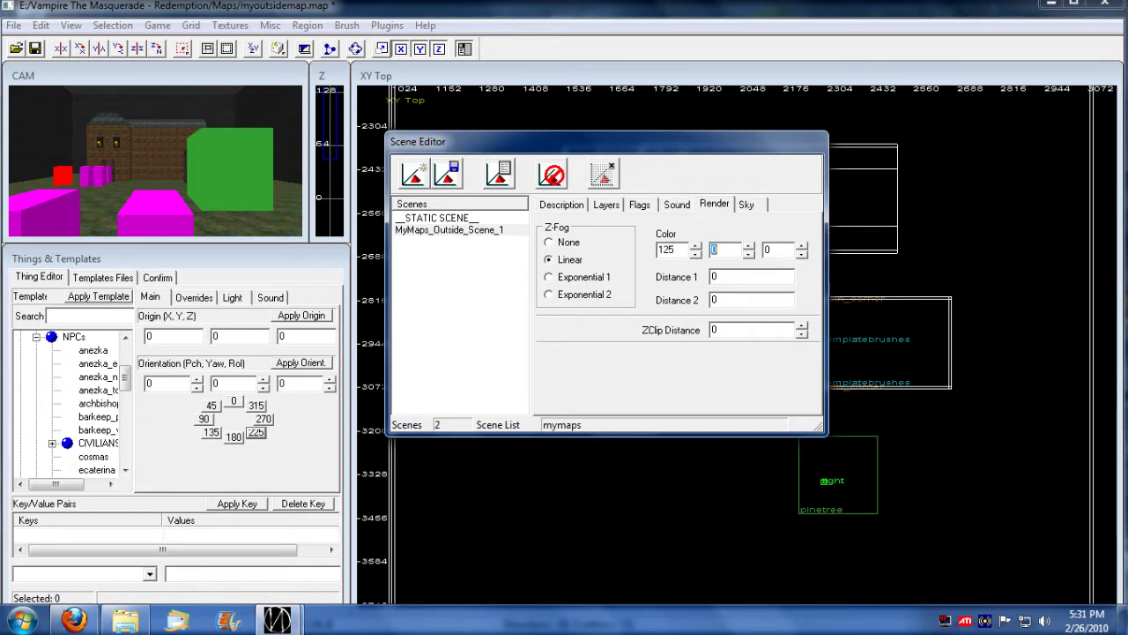
type("125")
key("Tab")
type("125")
key("Tab")
Set the scene's fog Distance 1 to 400, Distance 2 to 1200 and the ZClip Distance to 2000
key("Tab")
key("Tab")
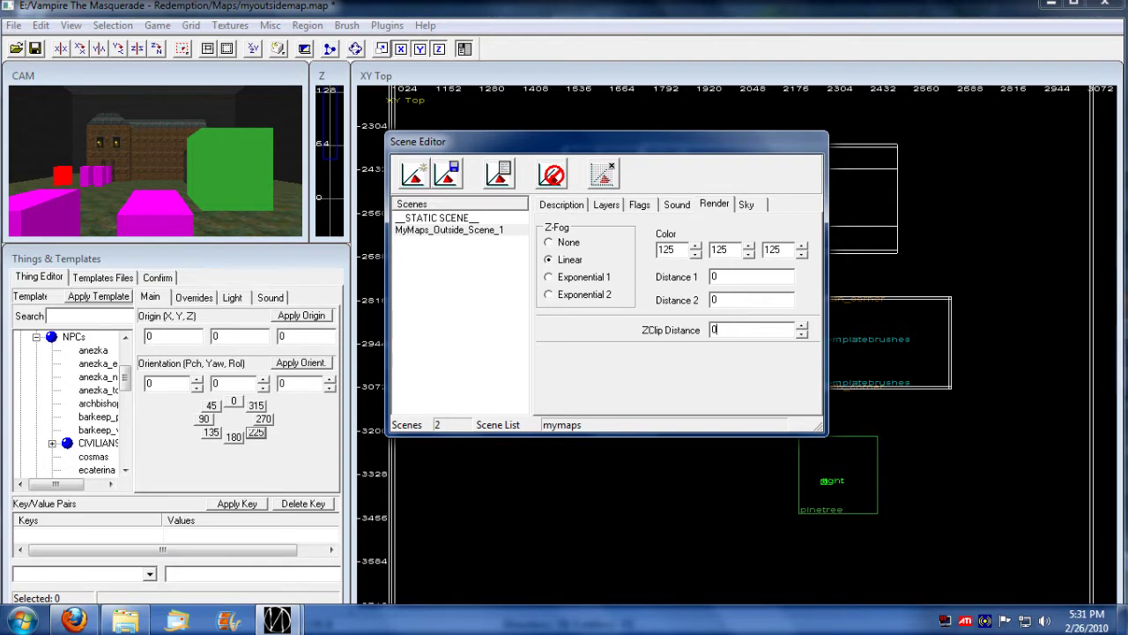
left_click_drag(719, 329, 708, 330)
left_click(717, 299)
key("shift+Tab")
type("400")
key("Tab")
type("1200")
double_click(715, 330)
type("2000")
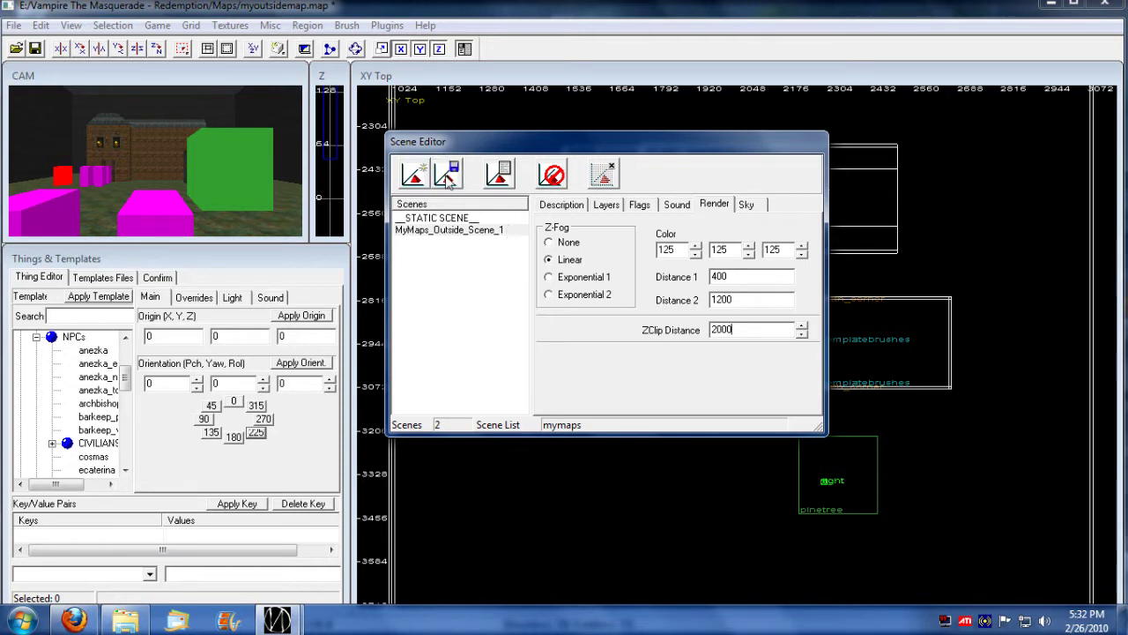
Clear both the NOD and NAD sky file entries of the outside scene
left_click(746, 204)
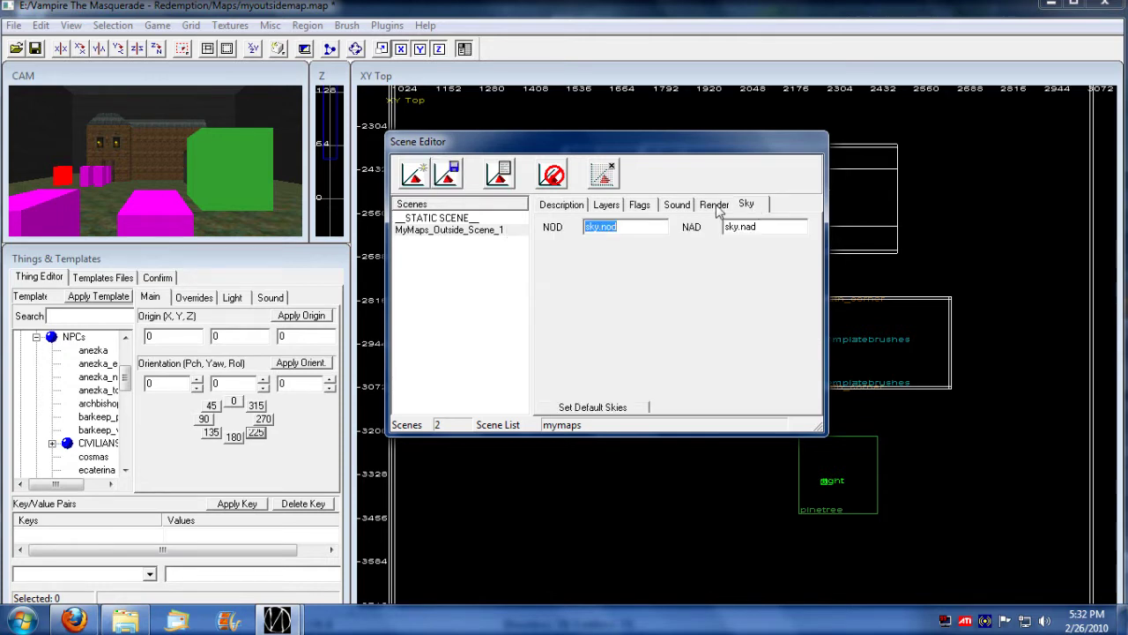
key("Delete")
key("Tab")
key("Delete")
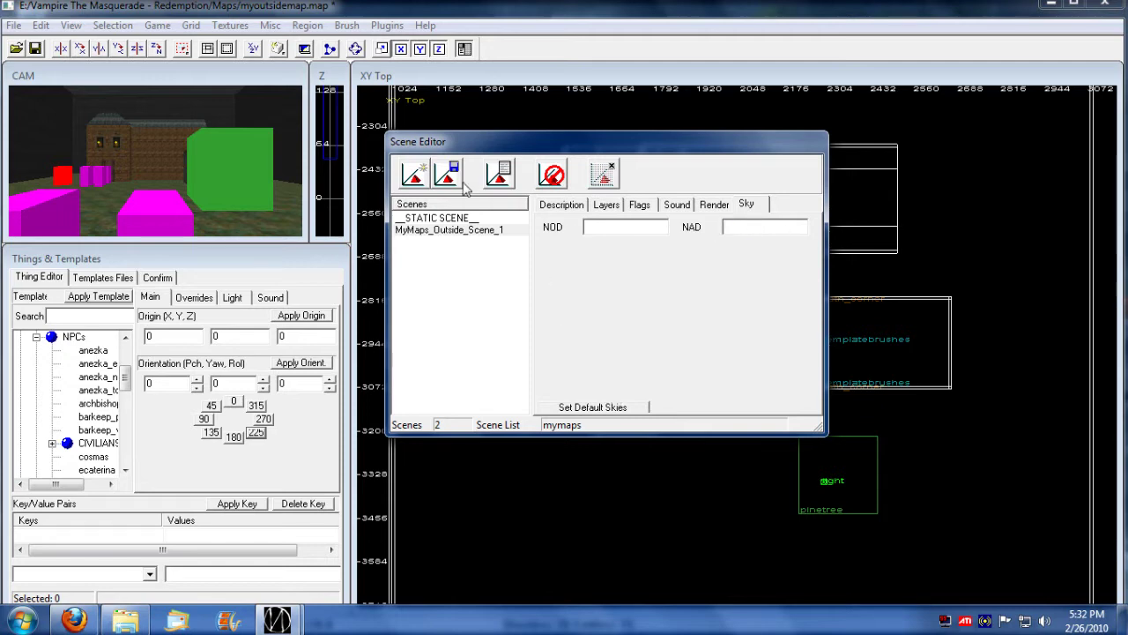
Assign Anezka_Theme.mp3 from the Music folder as the scene's music track and set the music volume to 70
left_click(712, 206)
left_click(677, 204)
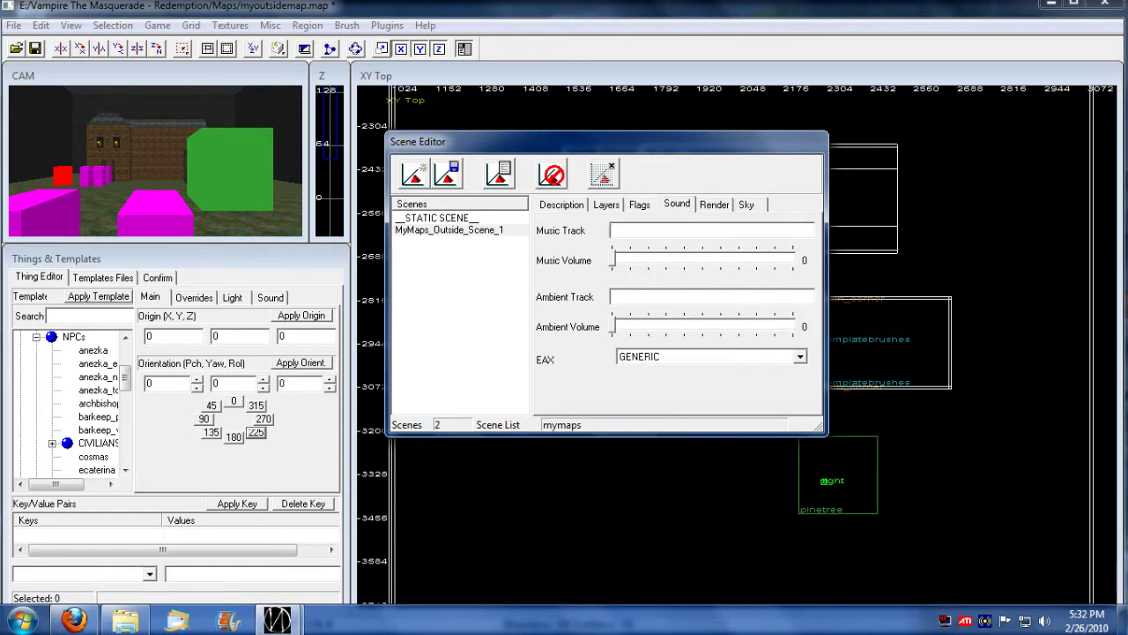
double_click(661, 230)
left_click(706, 344)
double_click(661, 230)
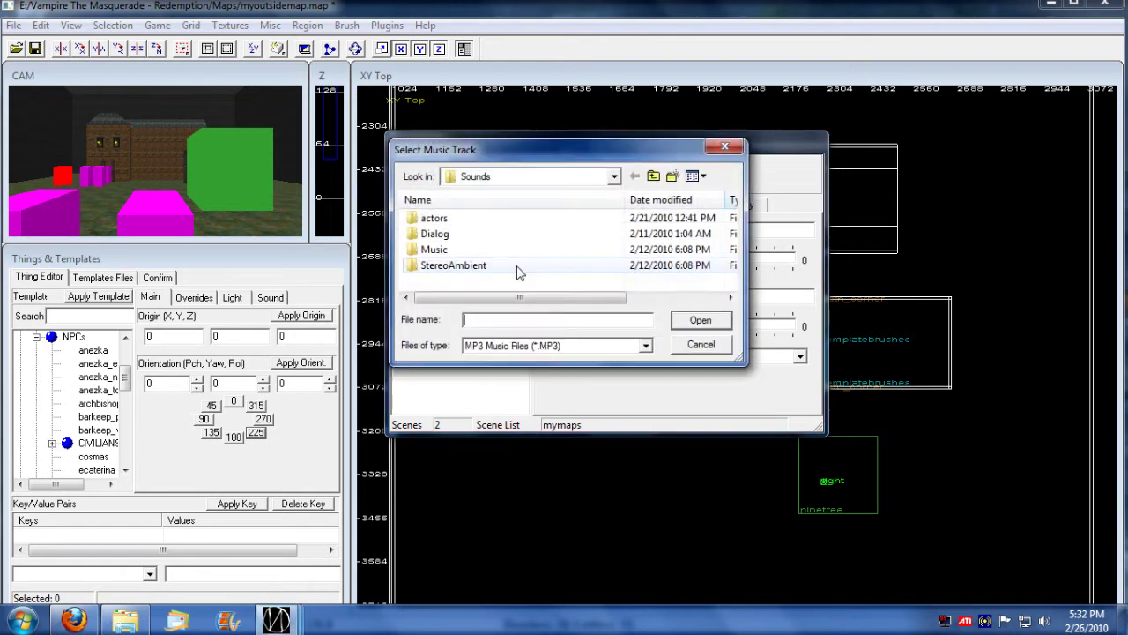
left_click_drag(507, 157, 506, 149)
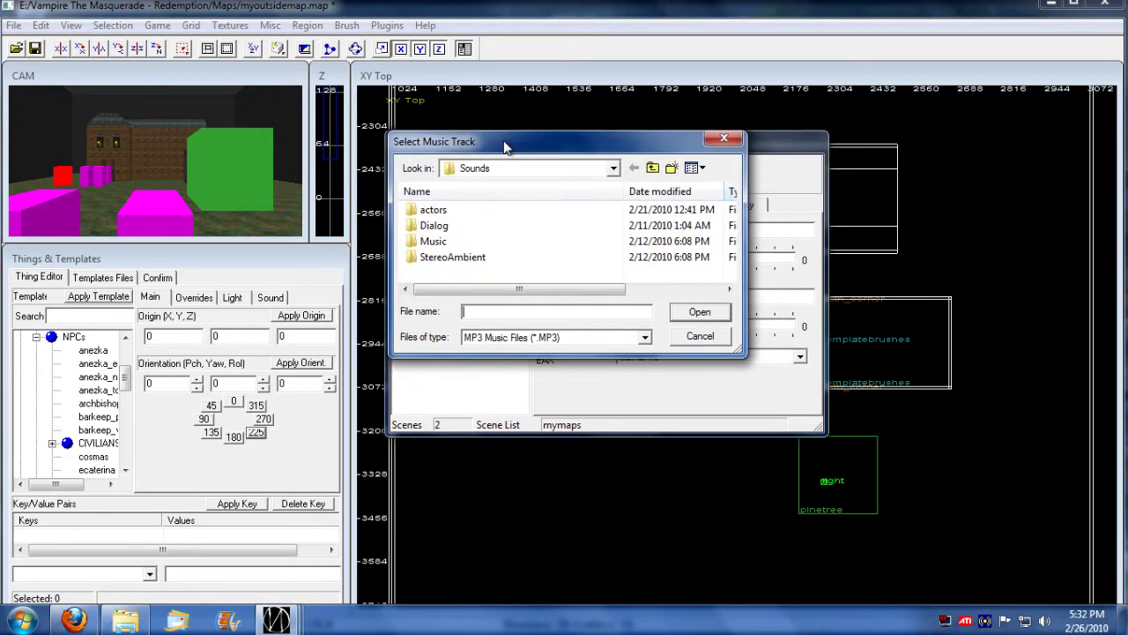
double_click(456, 245)
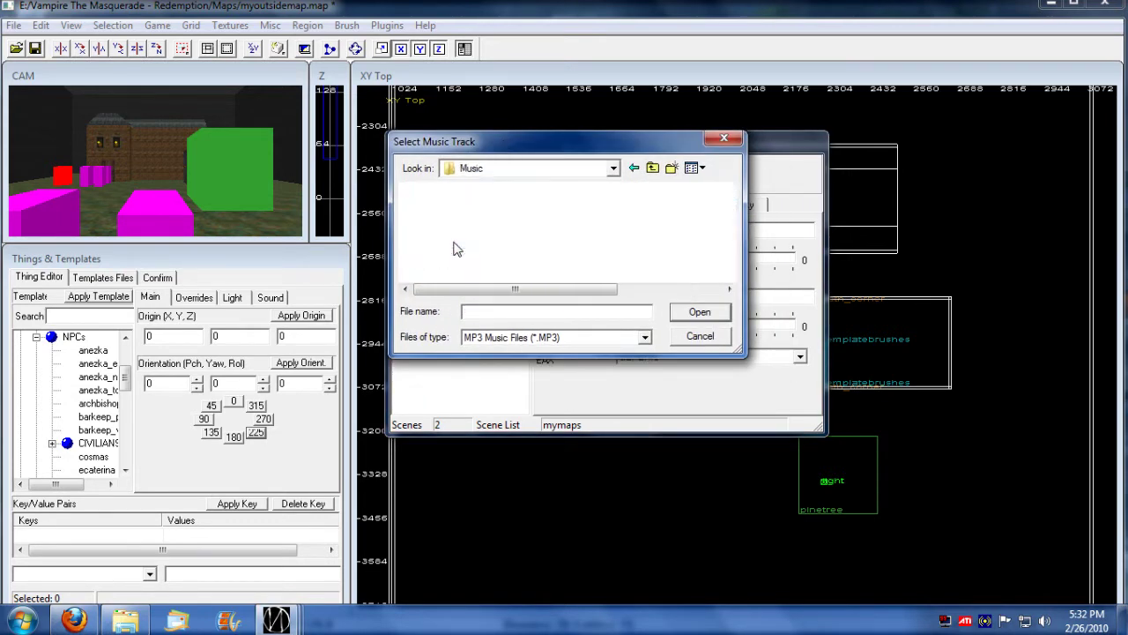
scroll(732, 204, "down", 1)
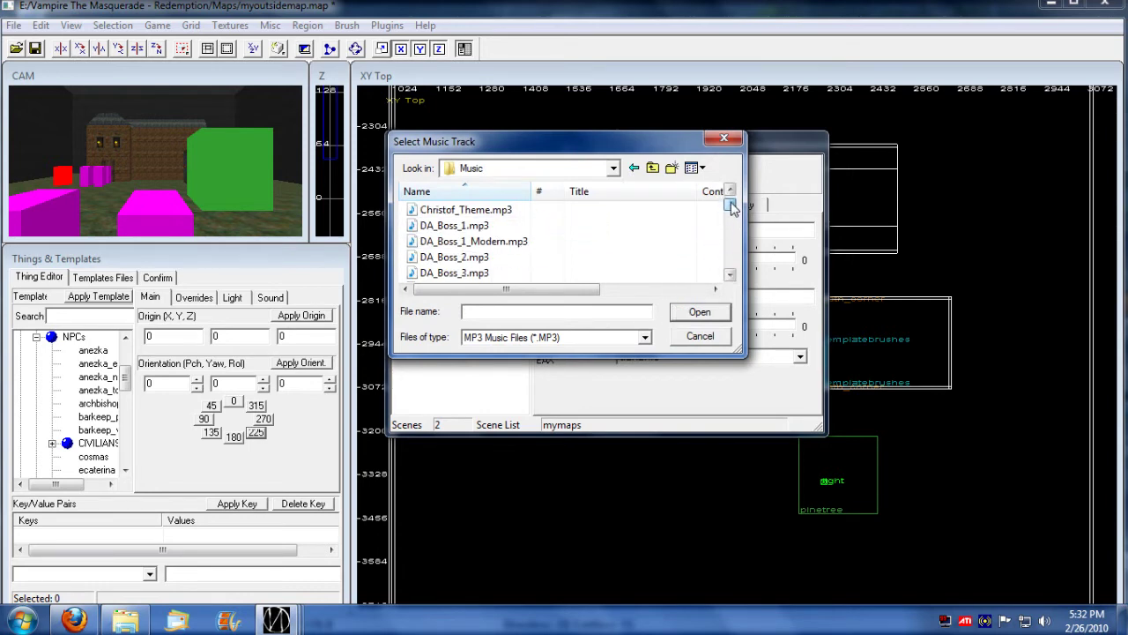
scroll(731, 203, "up", 2)
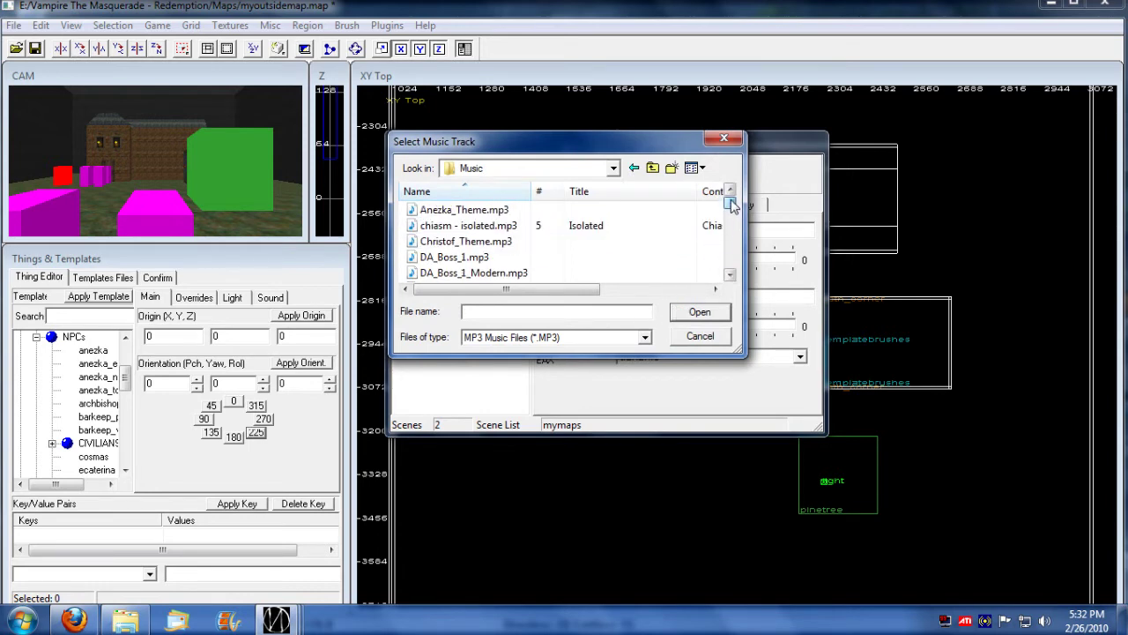
left_click(454, 211)
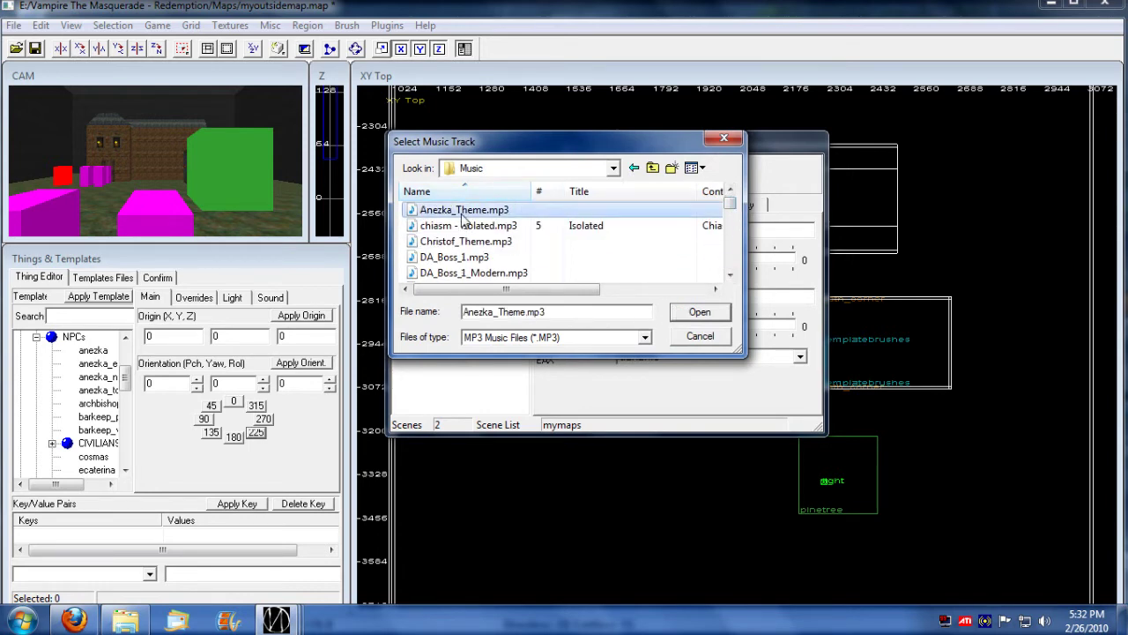
left_click(712, 316)
left_click(615, 263)
left_click_drag(614, 263, 739, 262)
Assign wind_eerie_amb.mp3 from the StereoAmbient folder as the scene's ambient track and set the ambient volume to 30
left_click(711, 296)
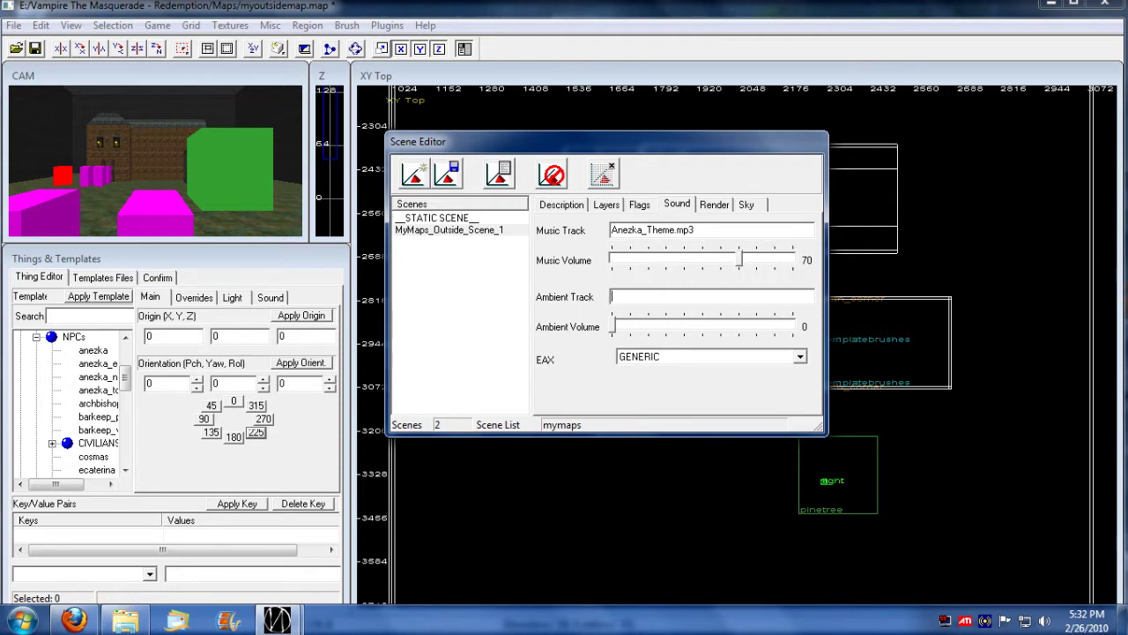
double_click(630, 296)
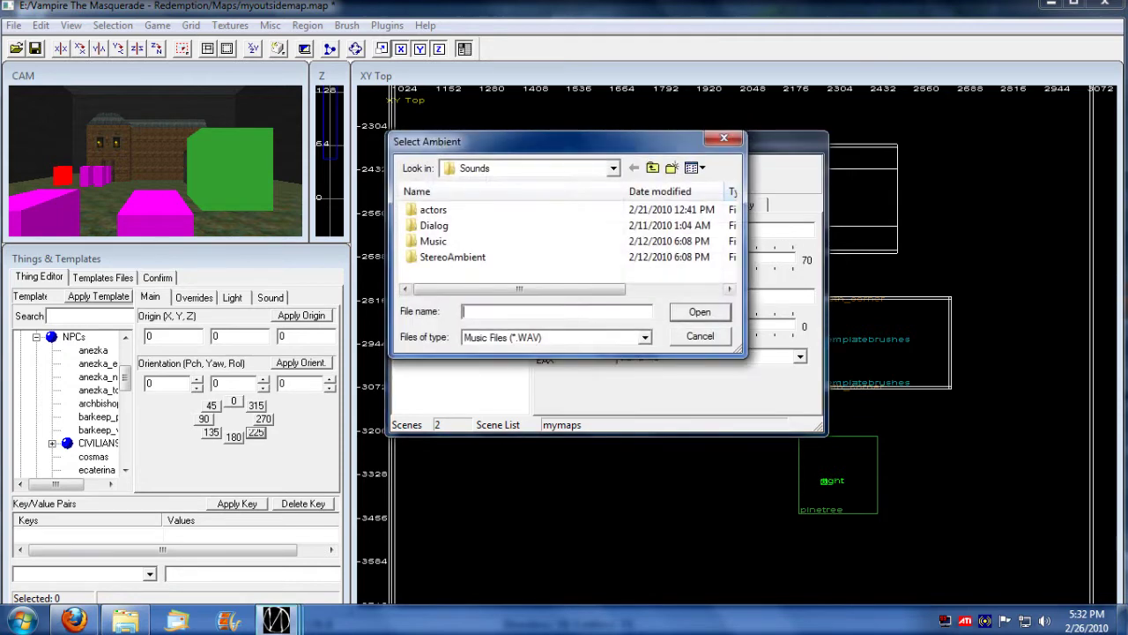
double_click(471, 257)
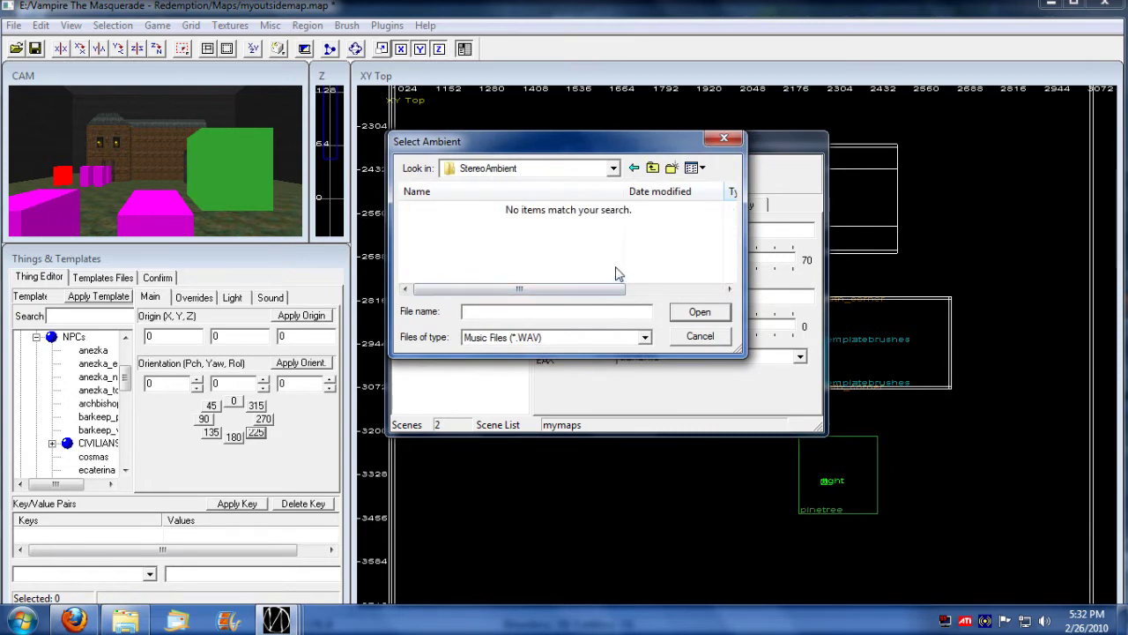
left_click(645, 337)
left_click(557, 363)
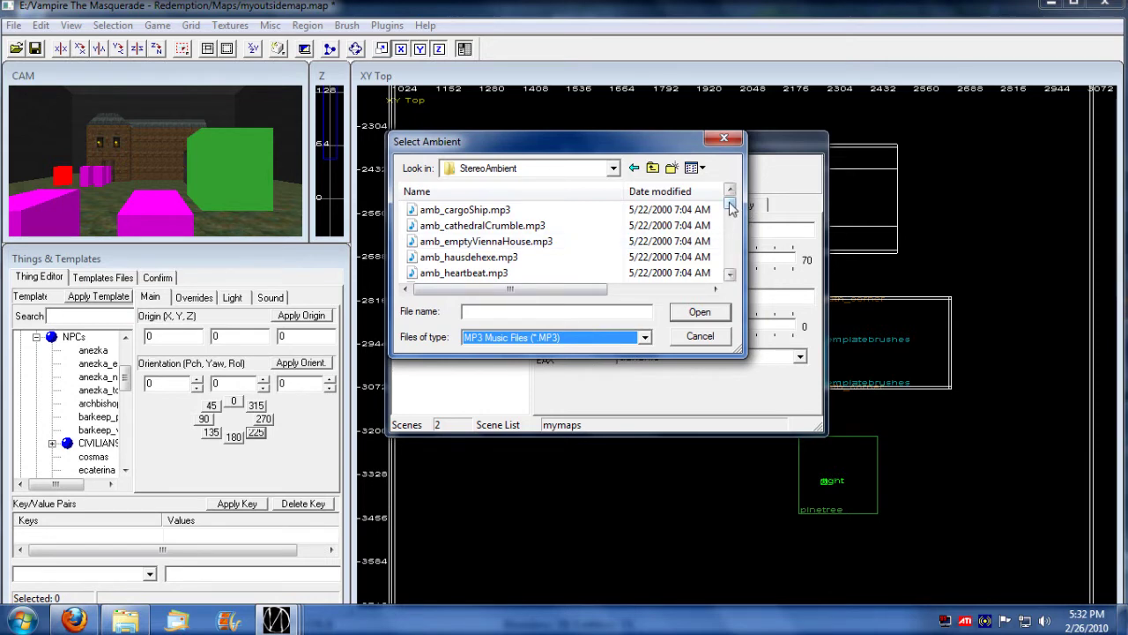
left_click_drag(730, 207, 731, 263)
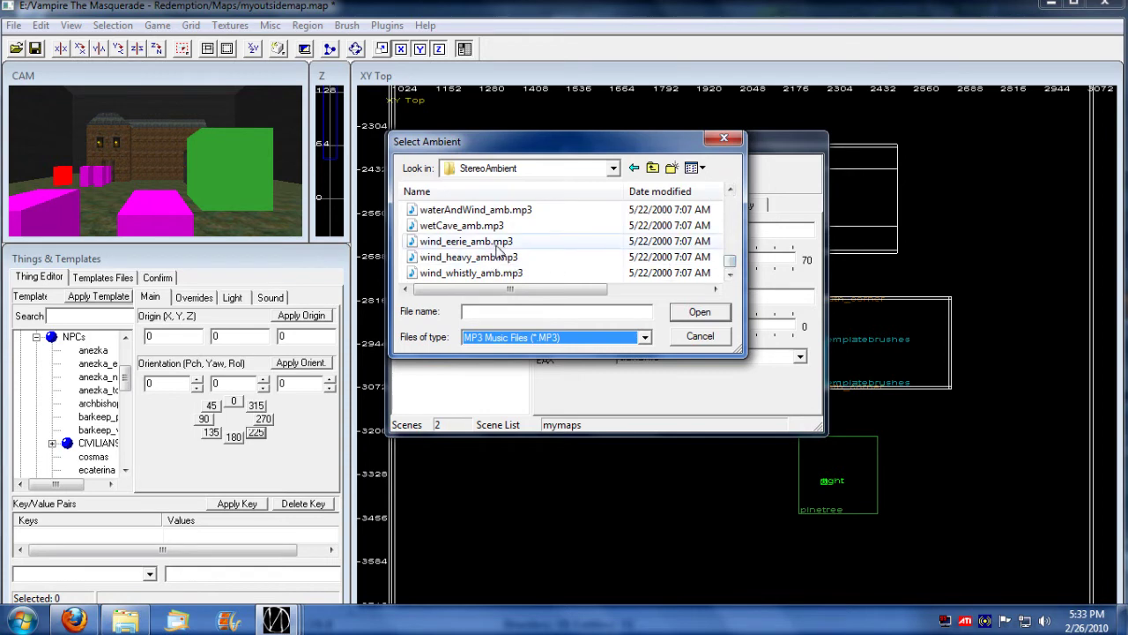
left_click(492, 243)
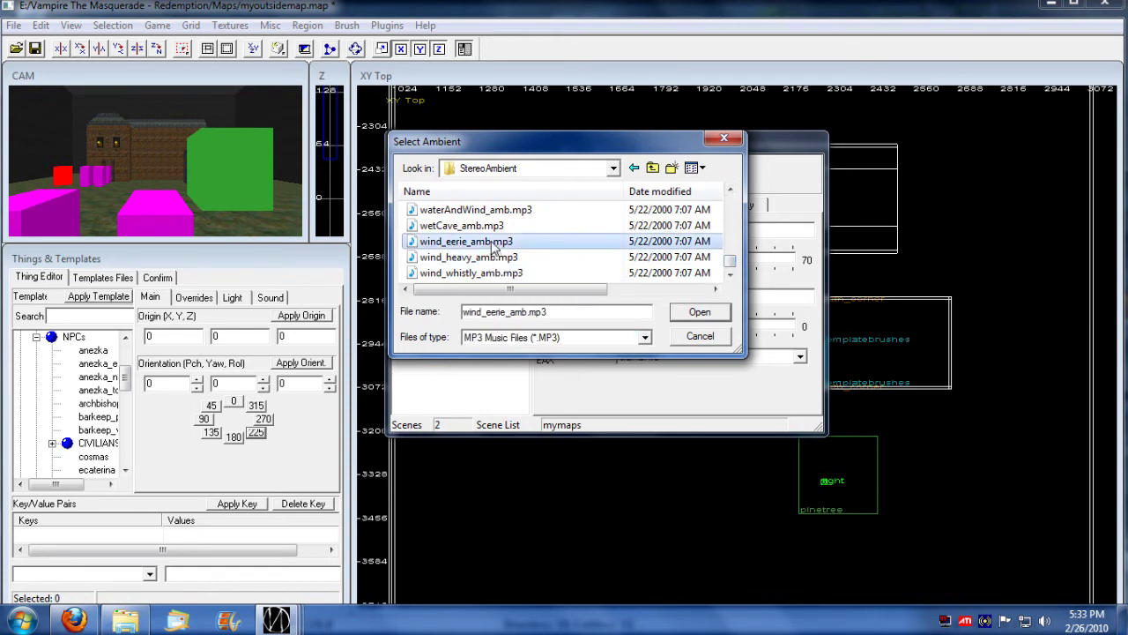
left_click(699, 311)
left_click_drag(616, 327, 670, 335)
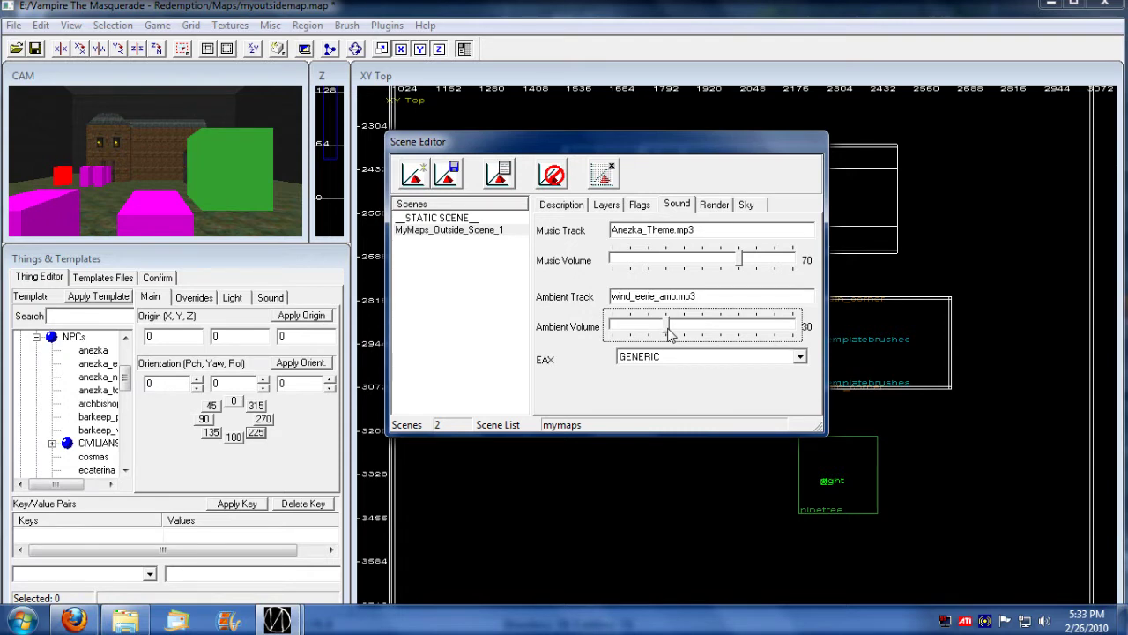
Choose GENERIC as the outside scene's EAX setting and enable its EXTERIOR flag
left_click(667, 357)
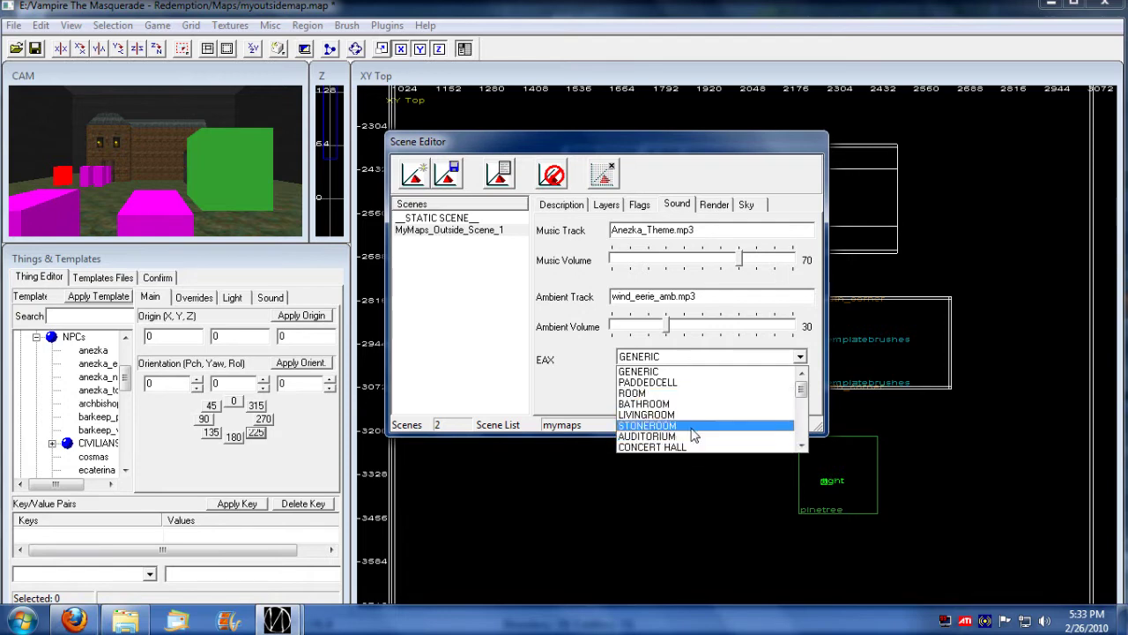
left_click(687, 372)
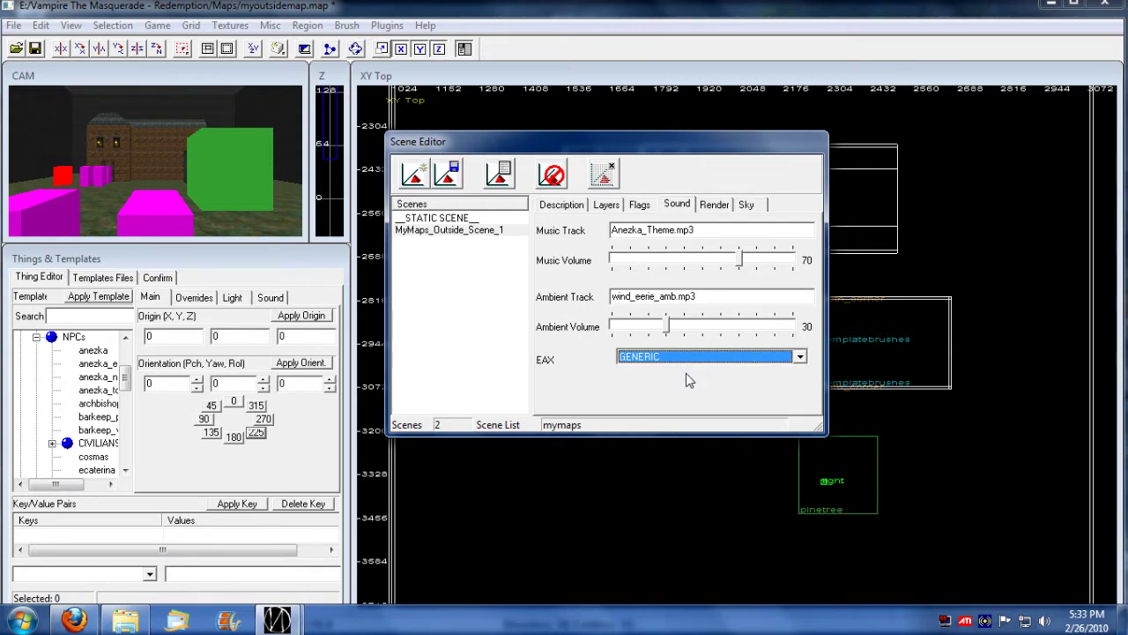
left_click(640, 204)
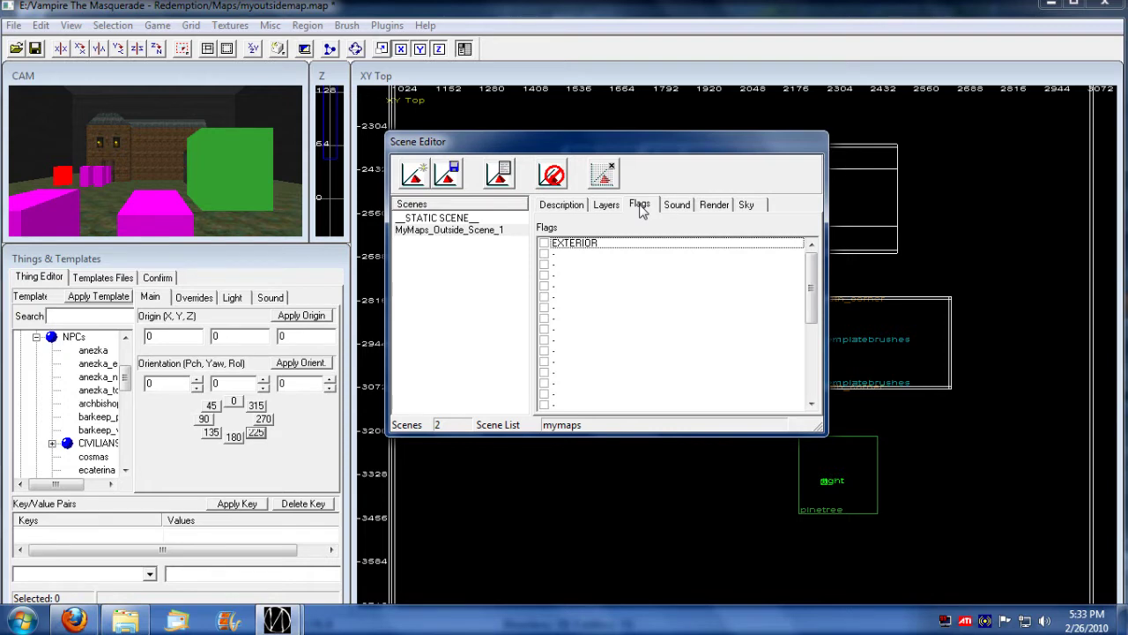
left_click(606, 206)
left_click(640, 205)
left_click(544, 243)
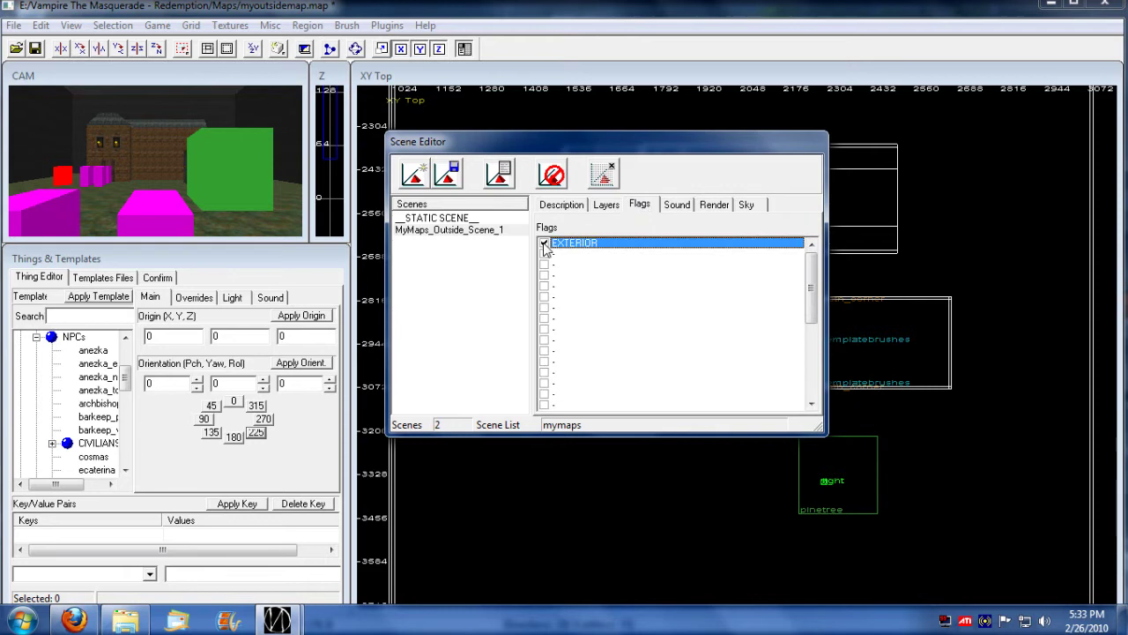
Check the outside scene's layer and description settings, save the scene and close the Scene Editor
left_click(607, 205)
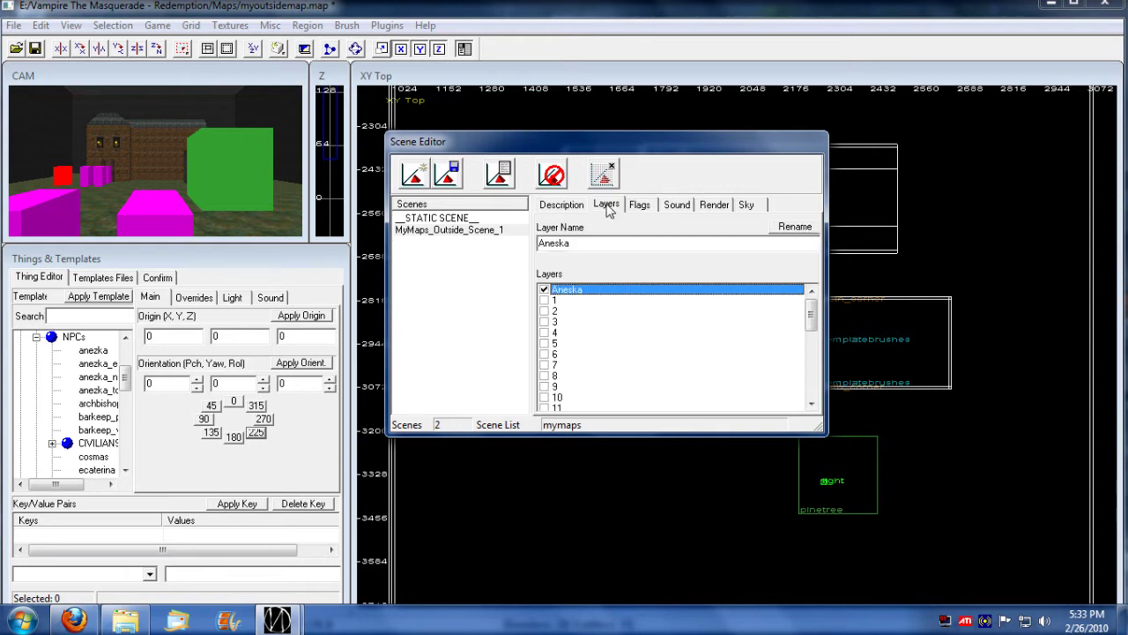
left_click(568, 205)
left_click(607, 206)
left_click(449, 180)
left_click(602, 176)
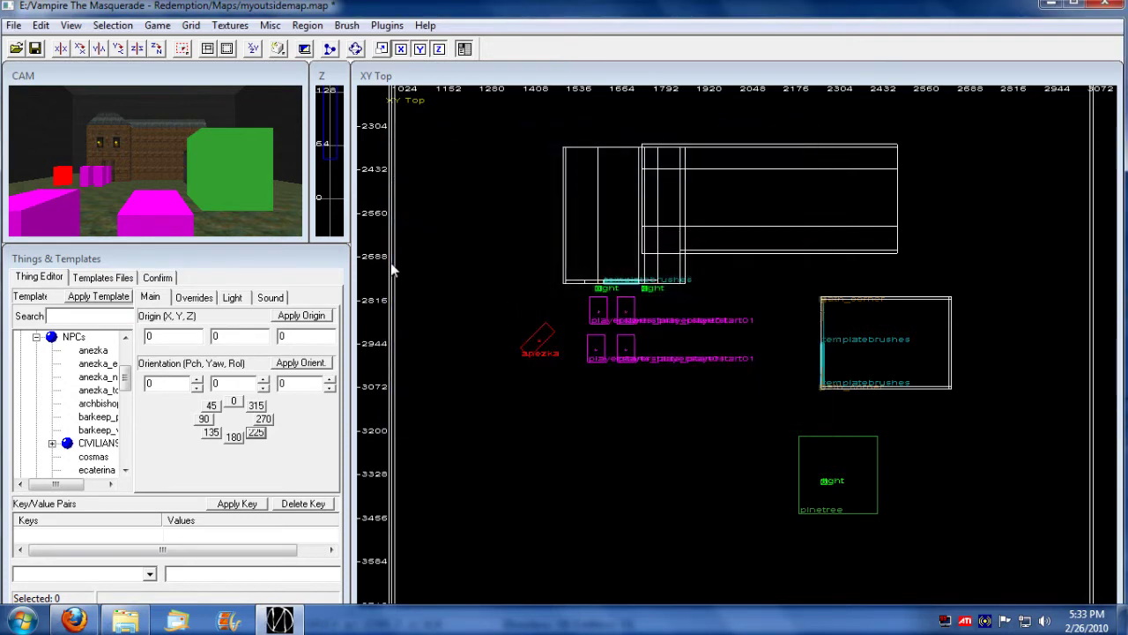
Reopen the Scene Editor, compare the sound, render and sky settings of the static and outside scenes, and save the scenes again
left_click(67, 25)
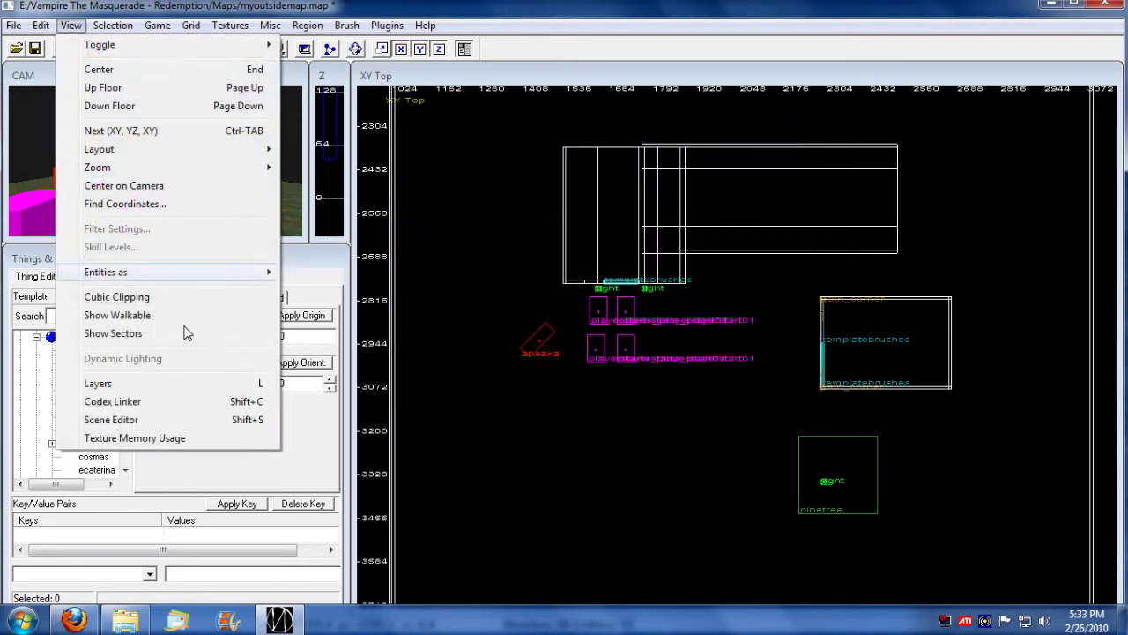
left_click(116, 419)
left_click(447, 230)
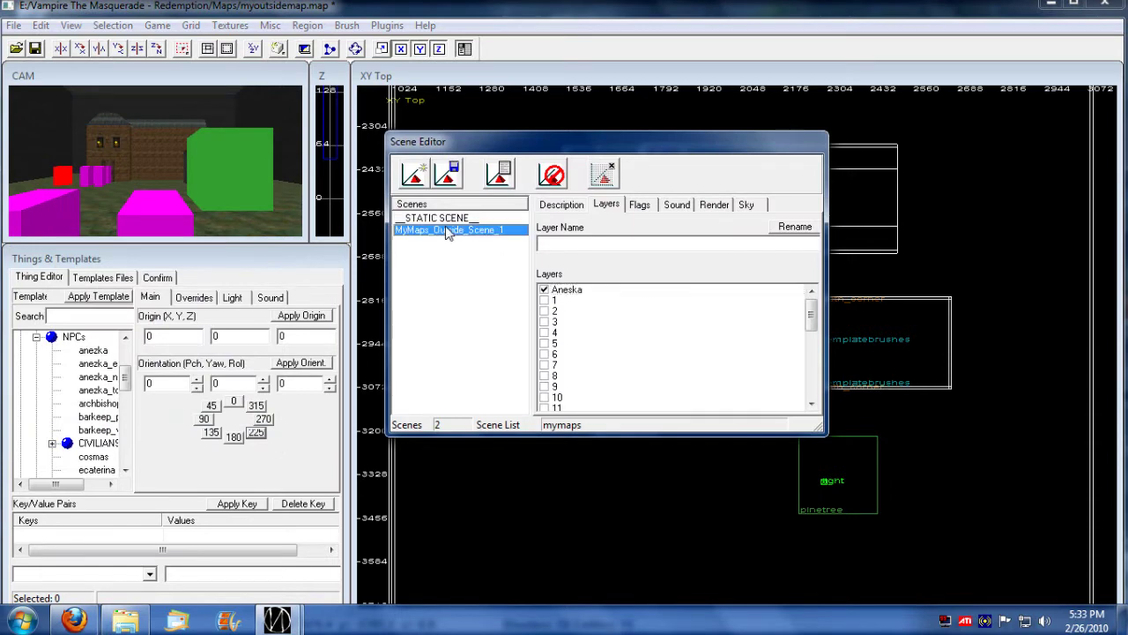
left_click(453, 219)
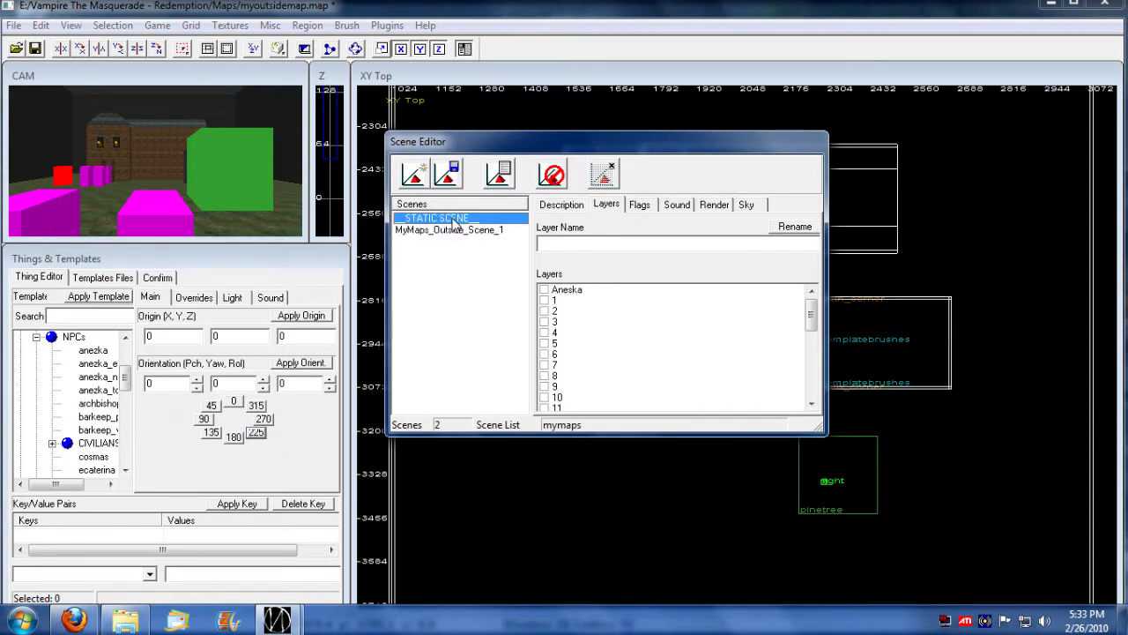
left_click(676, 204)
left_click(713, 206)
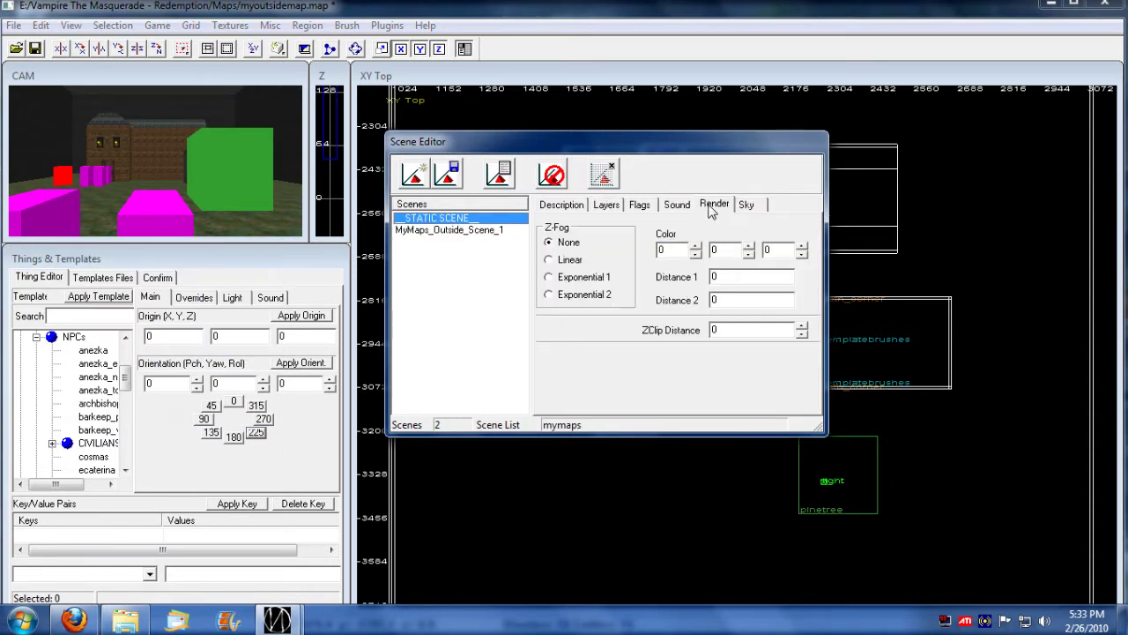
left_click(746, 206)
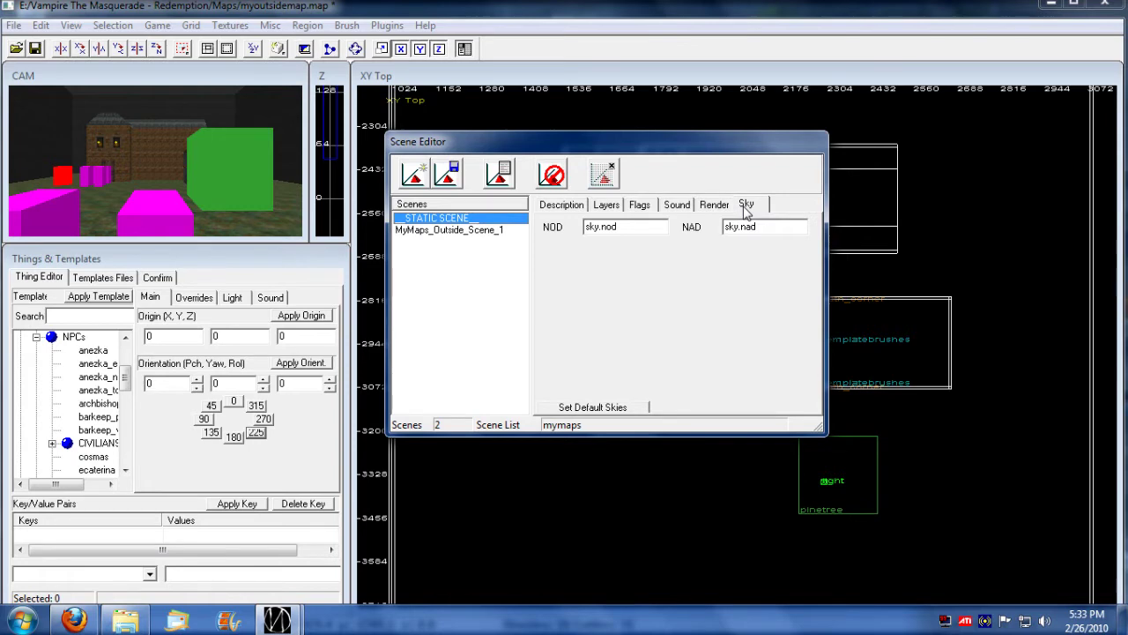
left_click(457, 230)
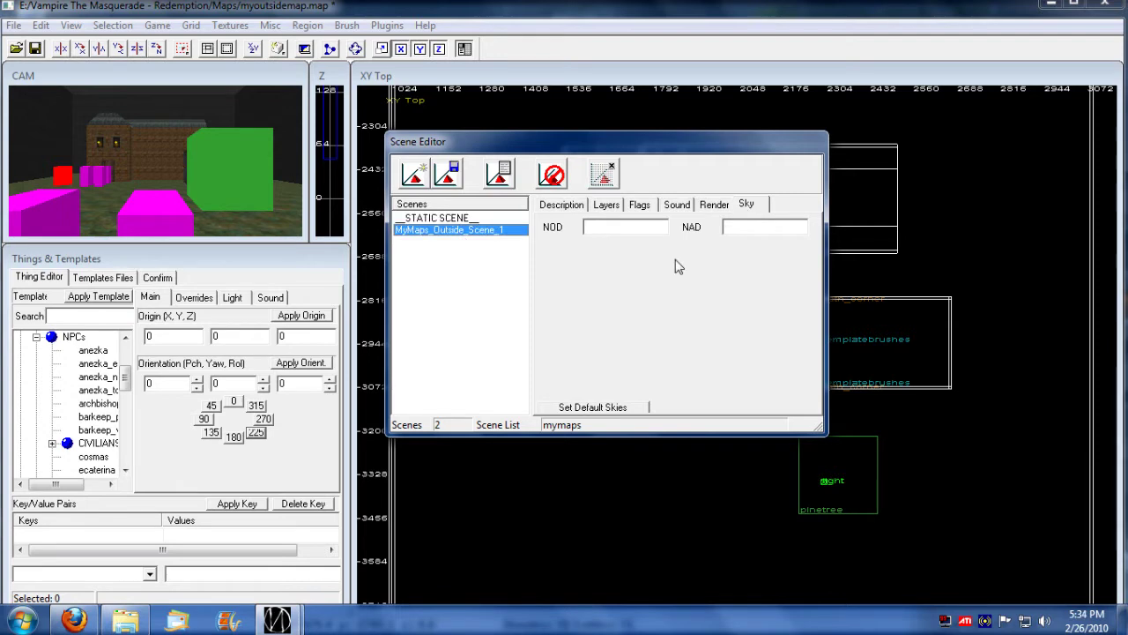
left_click(715, 206)
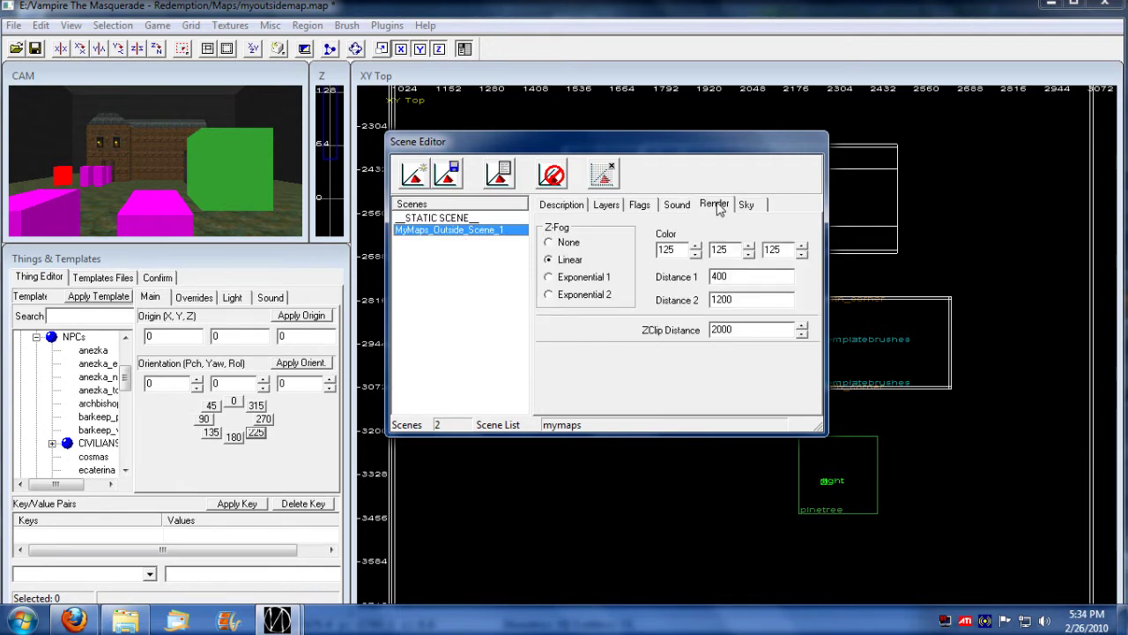
left_click(677, 205)
left_click(746, 204)
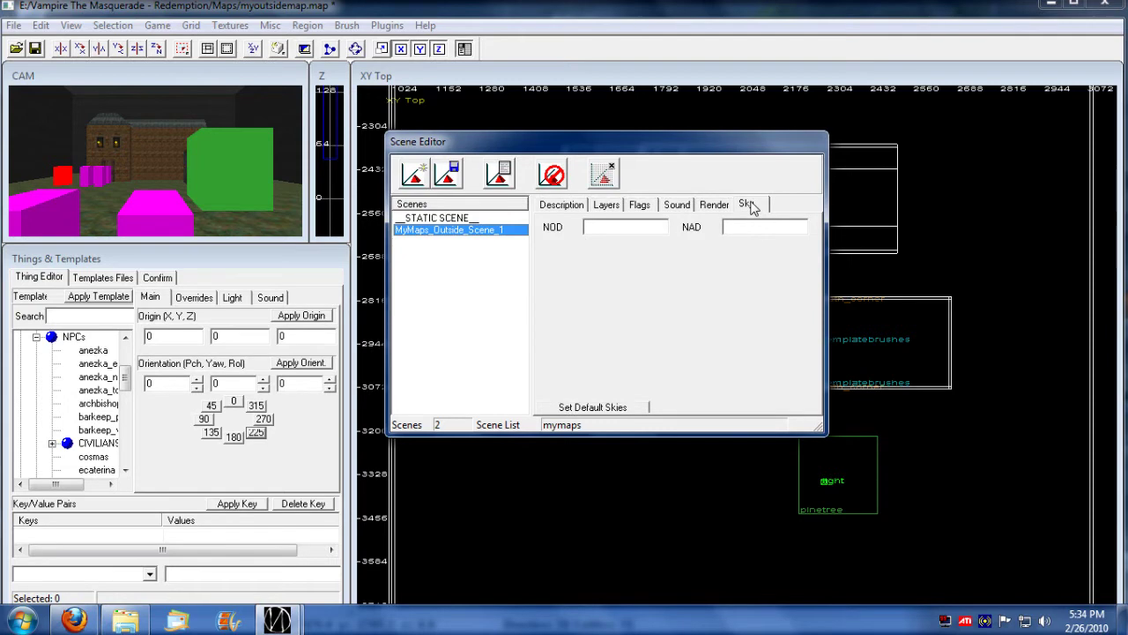
left_click(447, 174)
key("Escape")
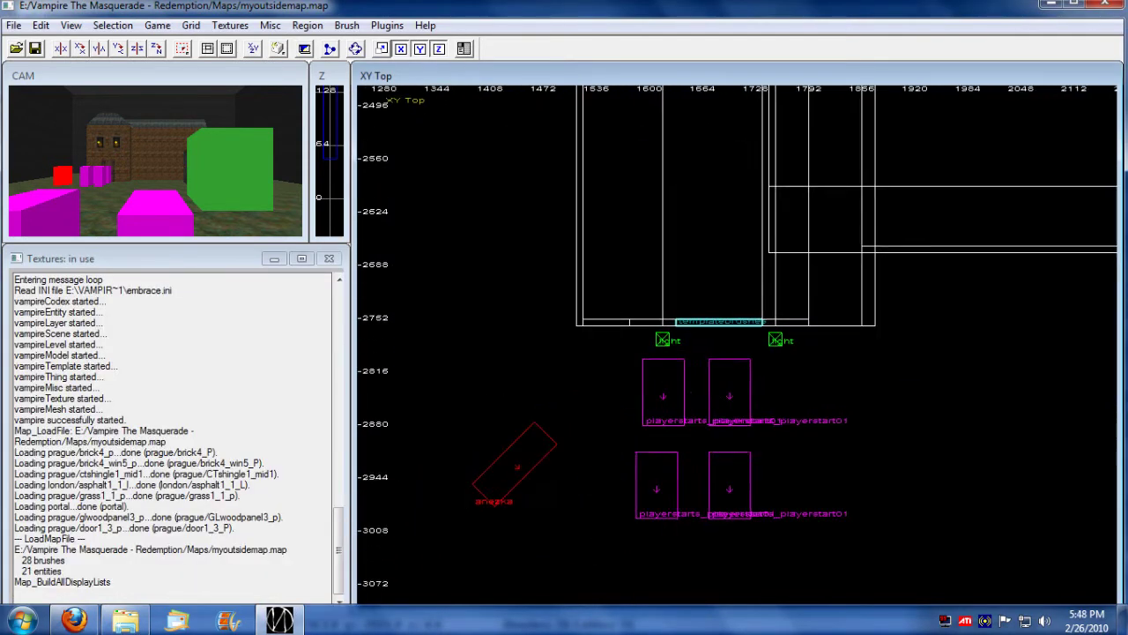
Apply the DescriptionID House to the door brush between the two lights at the front of the building
scroll(786, 244, "up", 1)
scroll(536, 509, "up", 3)
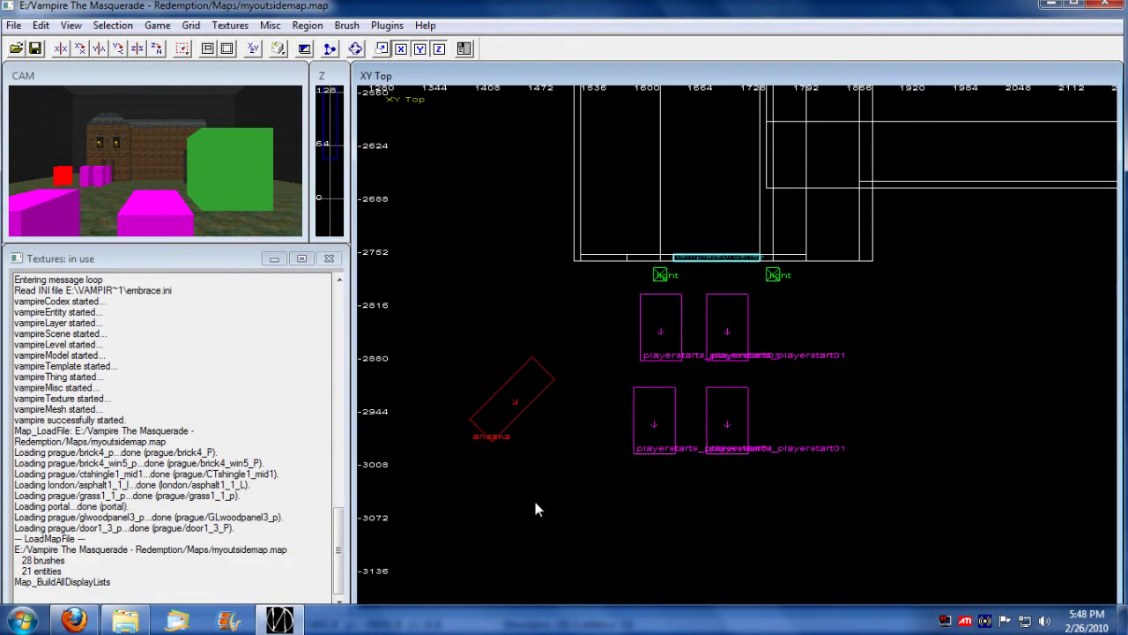
right_click_drag(930, 328, 915, 349)
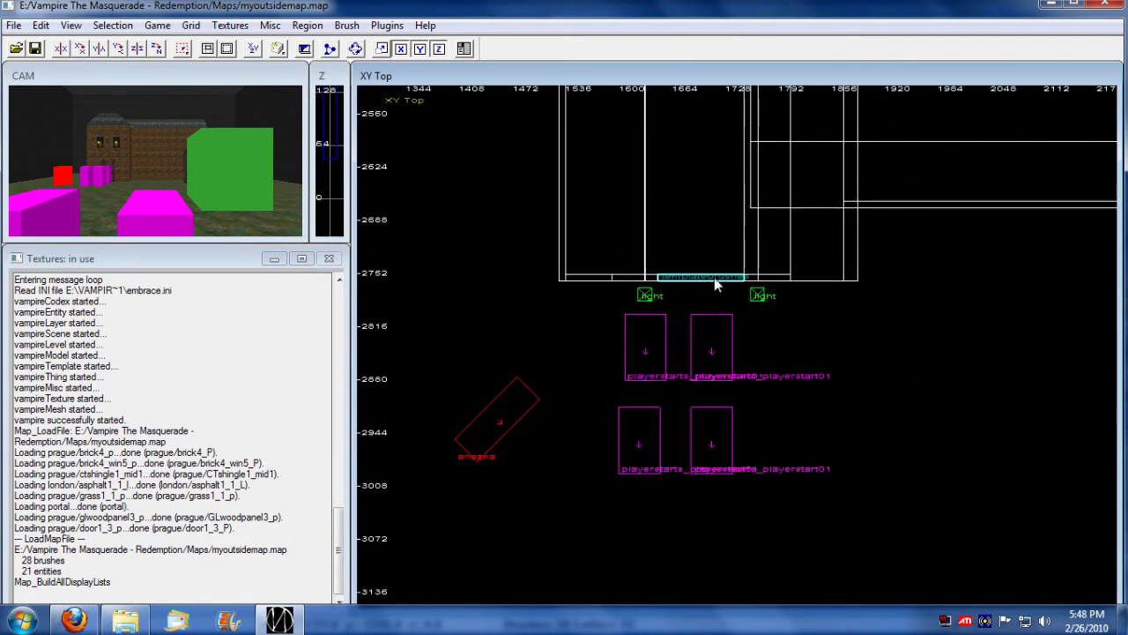
left_click(707, 277, "shift")
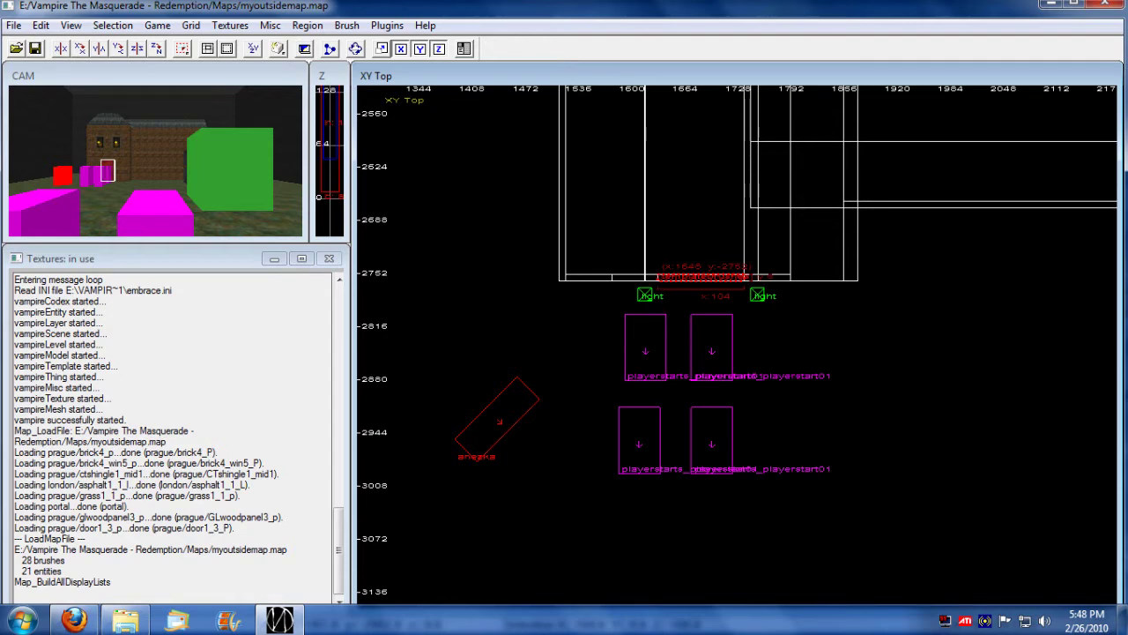
key("Left")
key("Up")
key("Up")
key("Up")
key("Up")
key("Up")
key("Up")
key("Up")
key("Up")
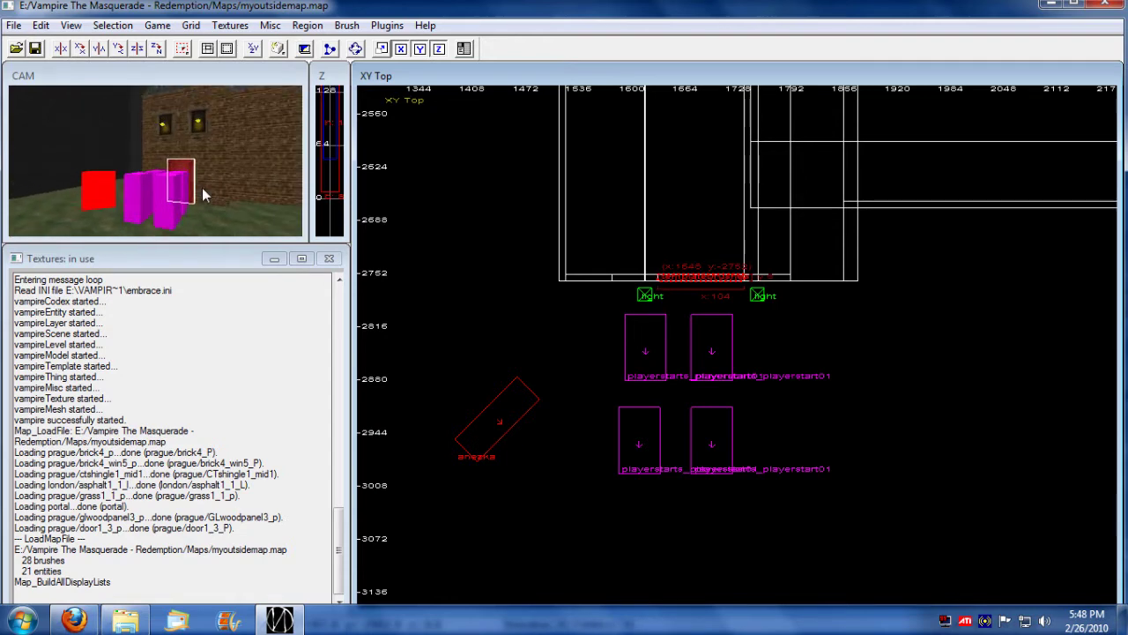
key("Right")
key("Right")
key("Up")
key("Up")
key("Up")
key("Up")
key("Up")
key("Up")
key("Up")
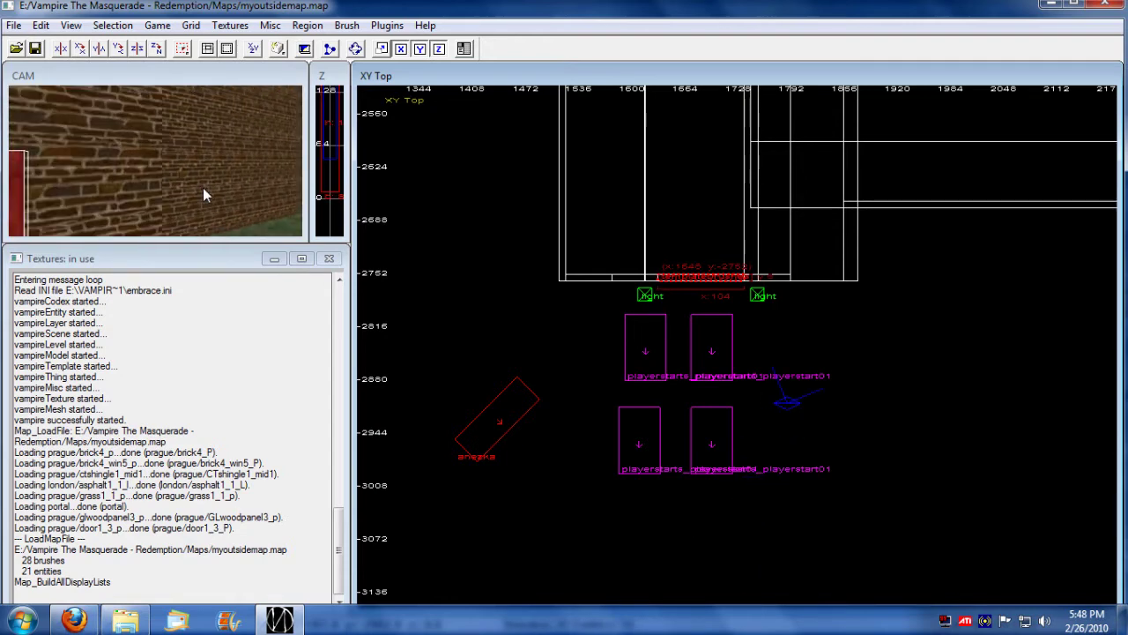
key("Left")
key("Left")
right_click_drag(203, 188, 204, 188)
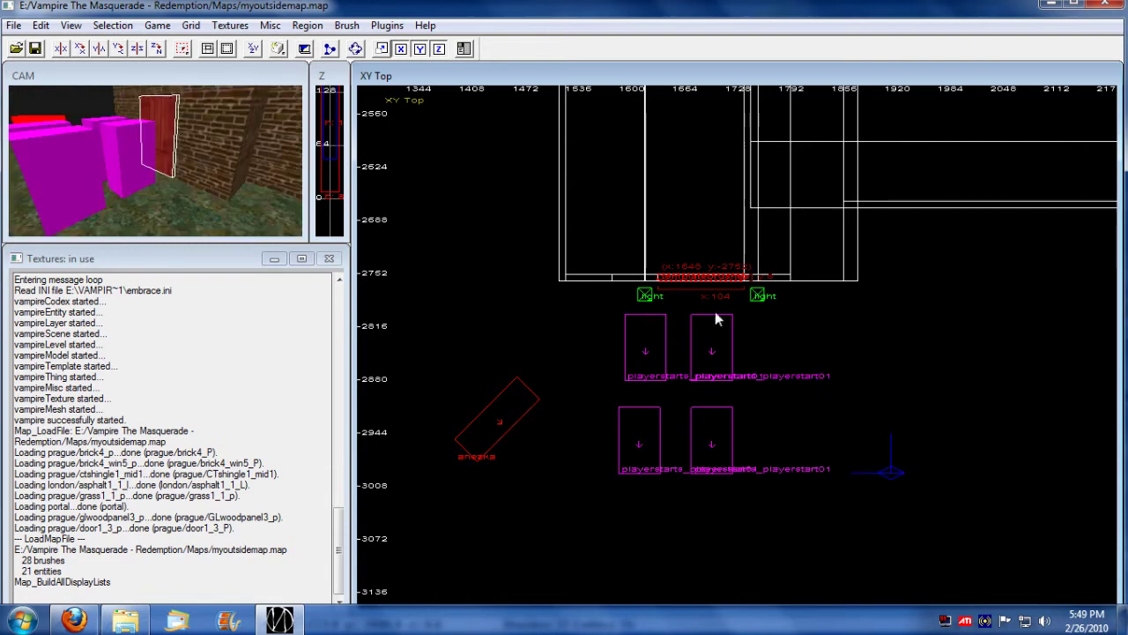
key("n")
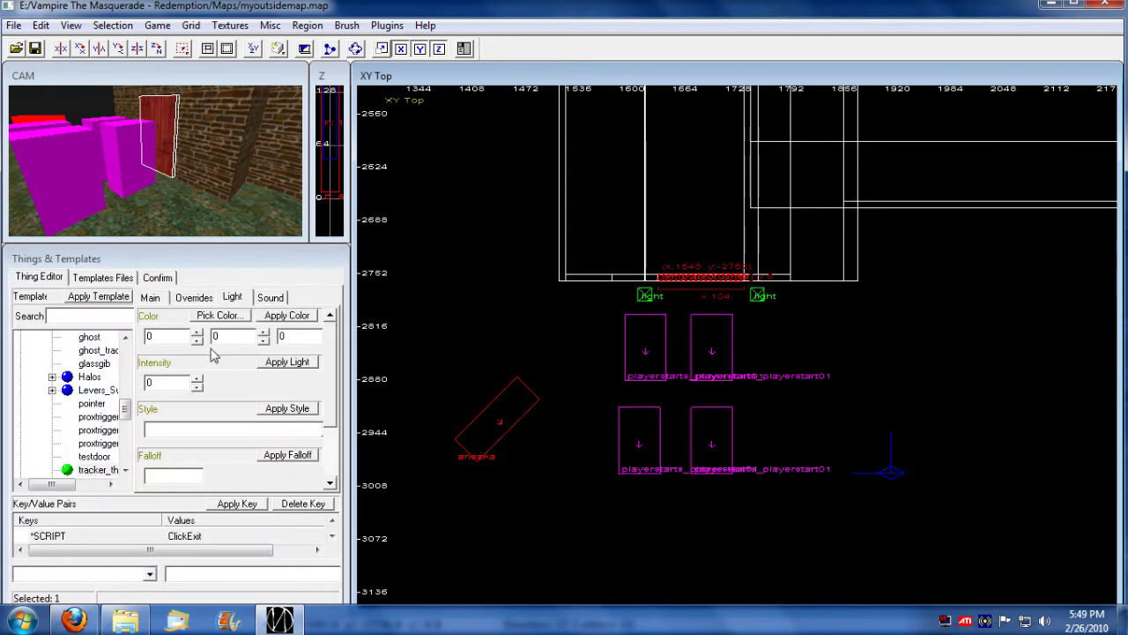
left_click(194, 298)
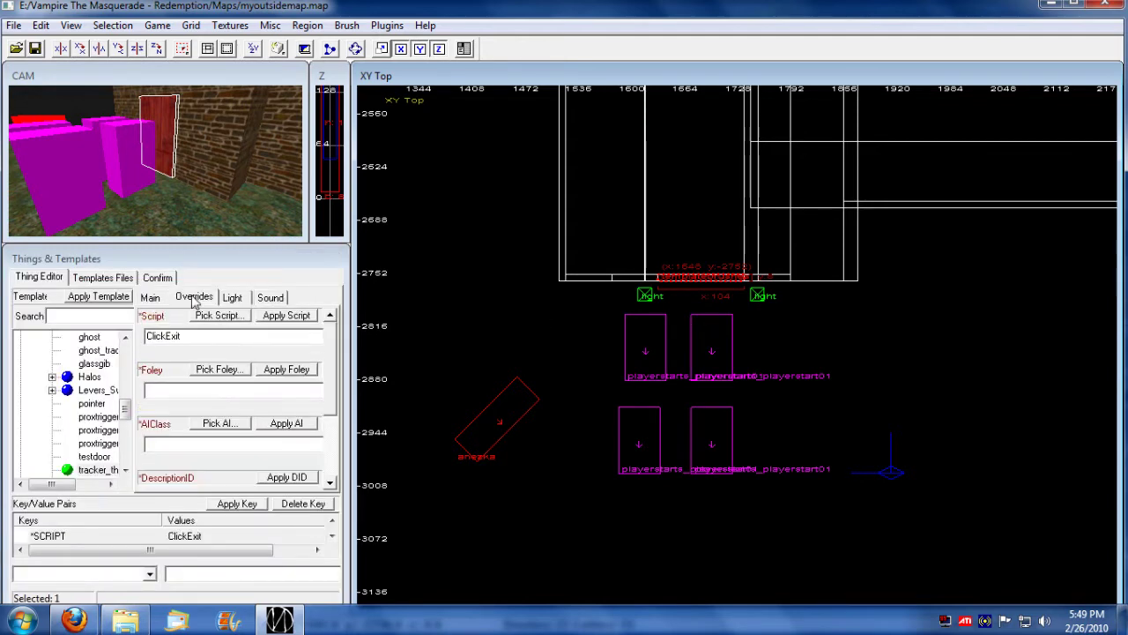
scroll(234, 396, "down", 3)
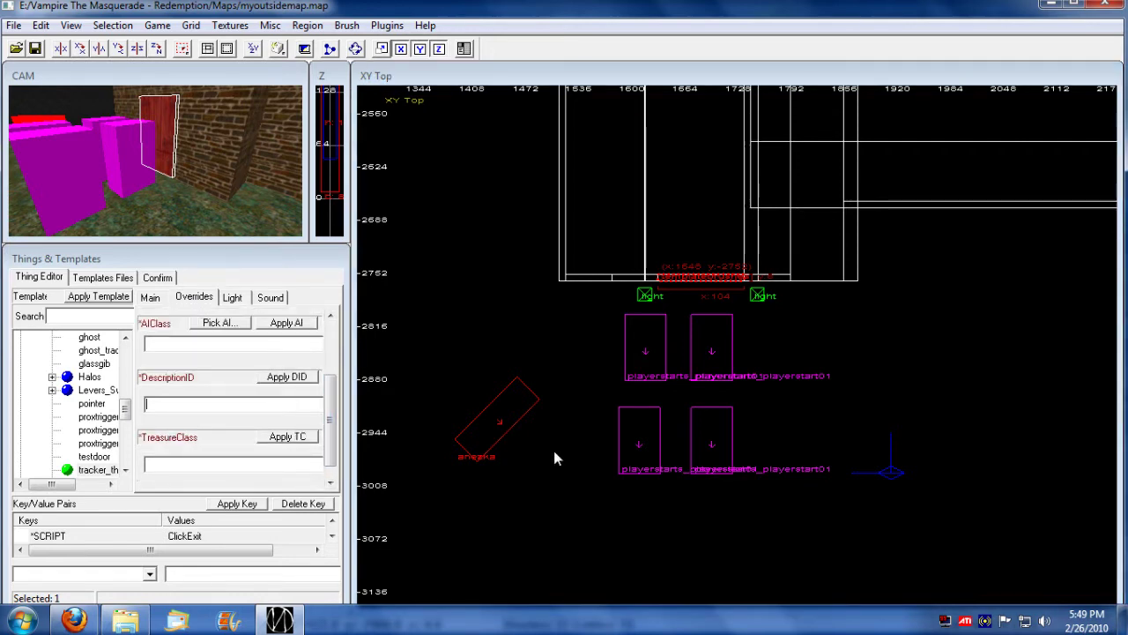
type("House")
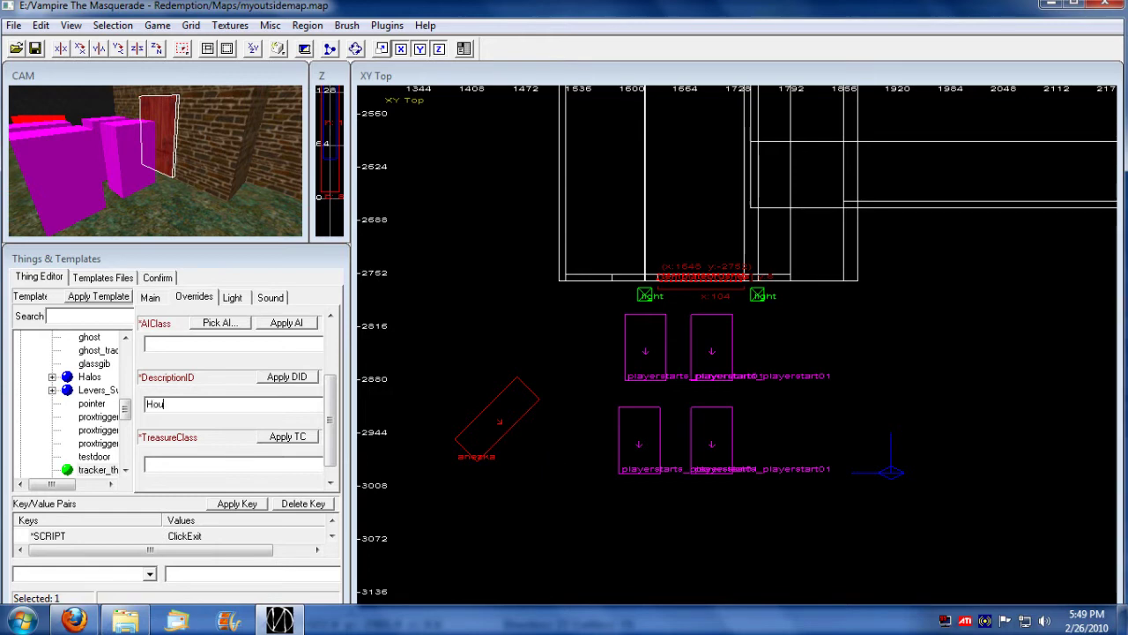
left_click(286, 379)
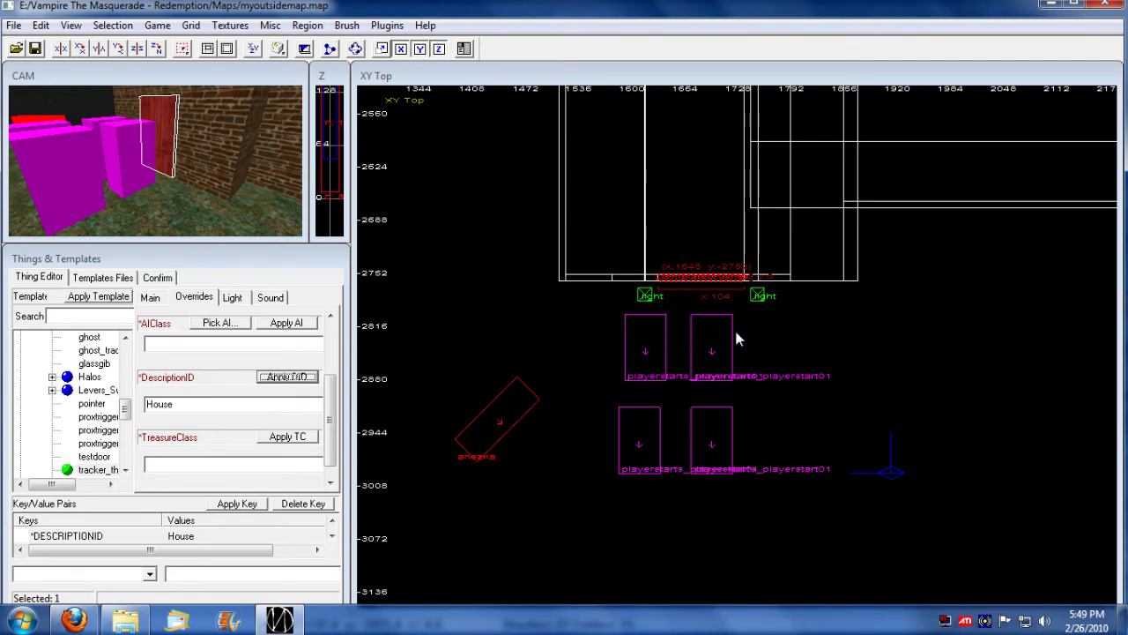
key("Escape")
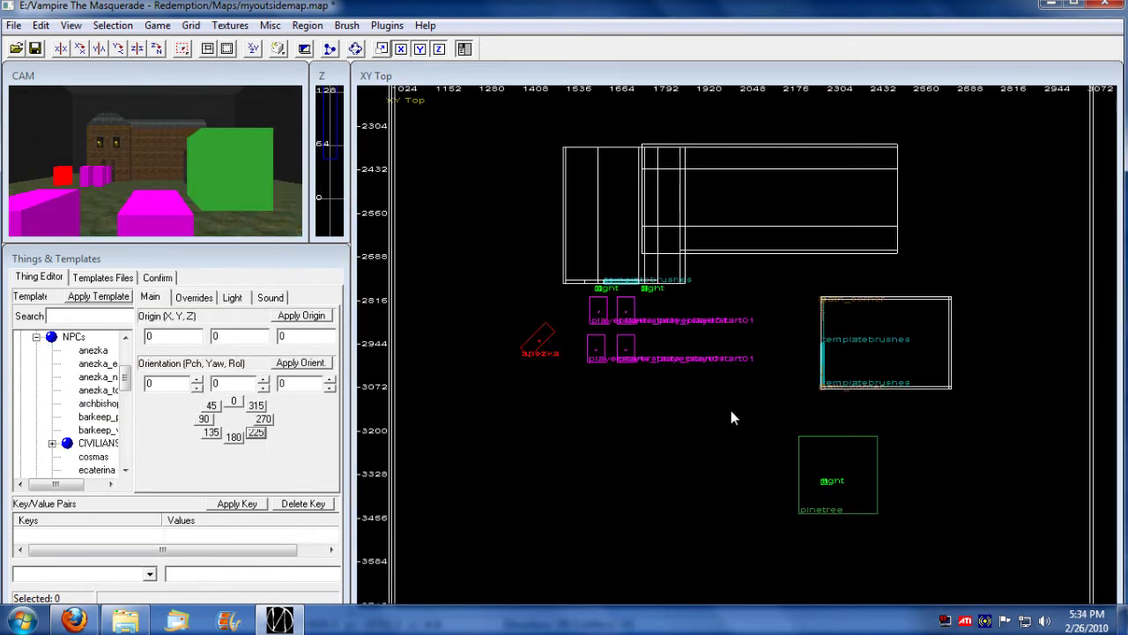
right_click_drag(732, 411, 705, 464)
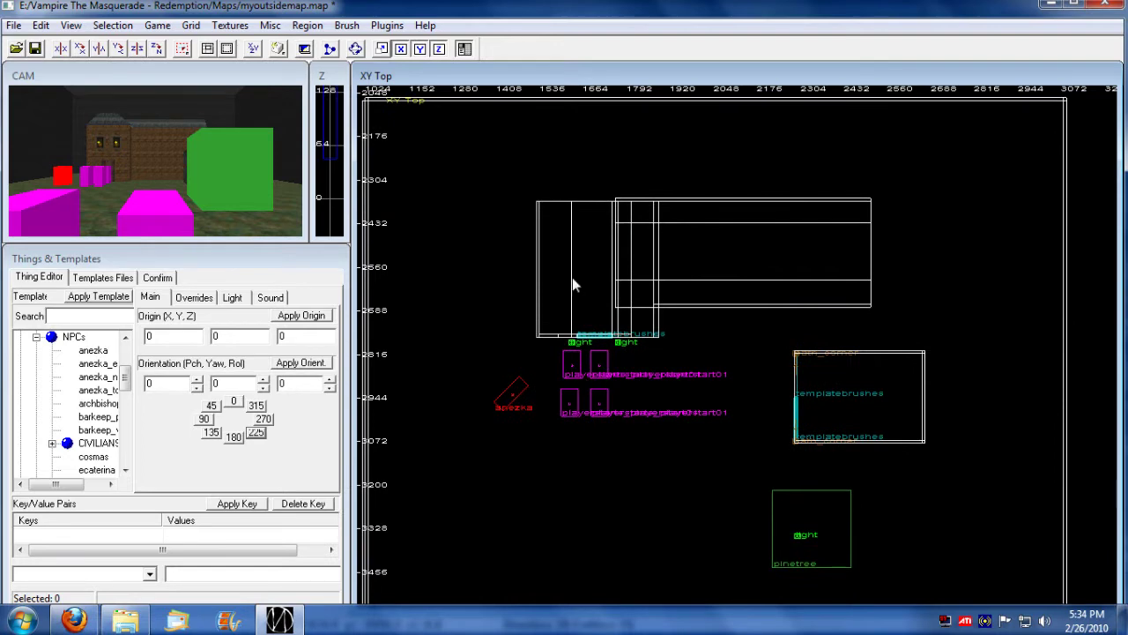
Save the outside map and run a Vampire Export of it with the Object Only preset
left_click(12, 26)
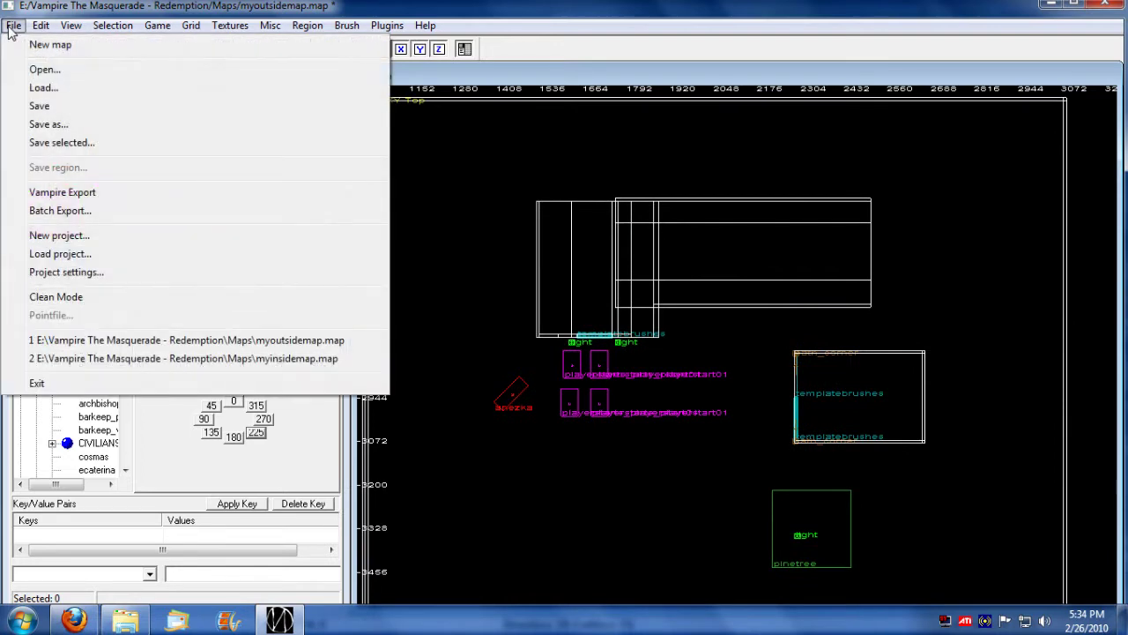
left_click(68, 106)
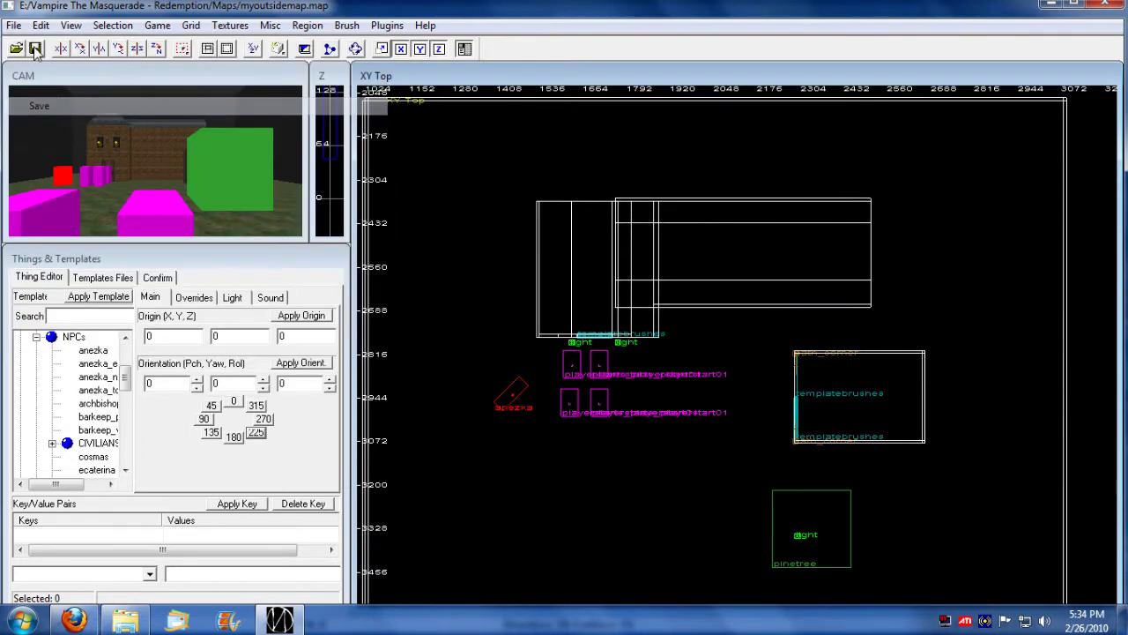
left_click(13, 27)
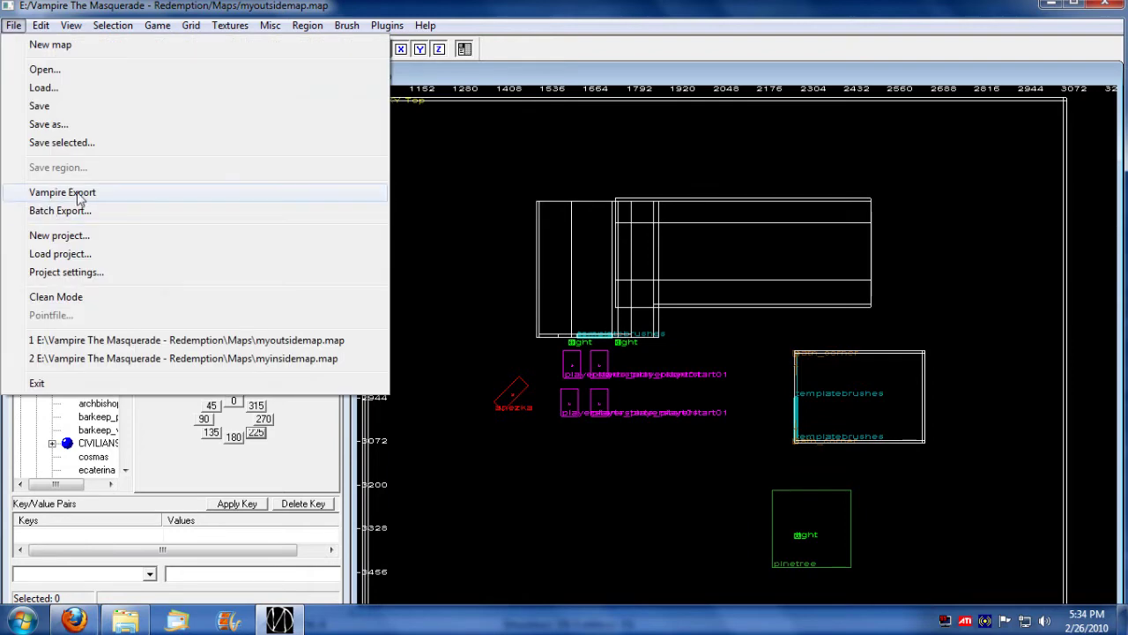
left_click(53, 192)
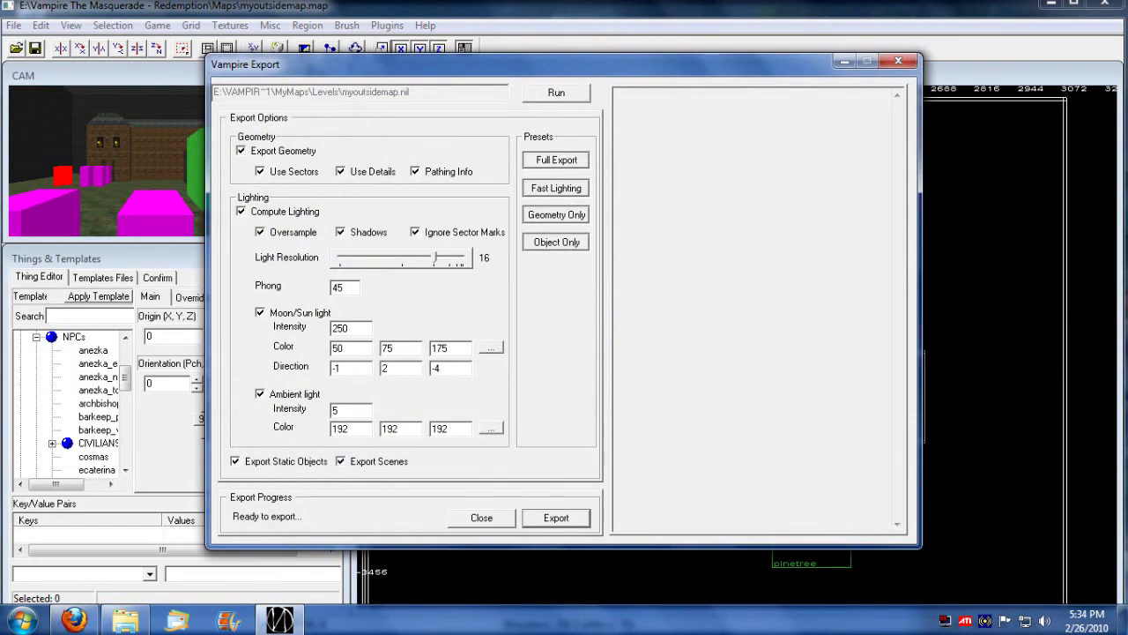
left_click(556, 243)
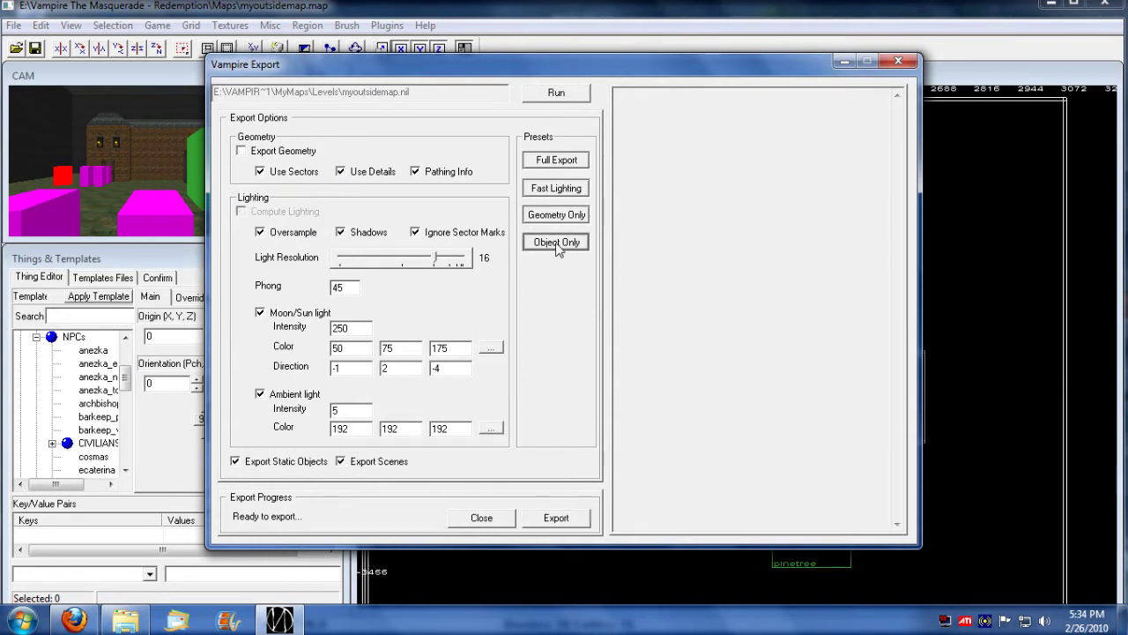
left_click(557, 518)
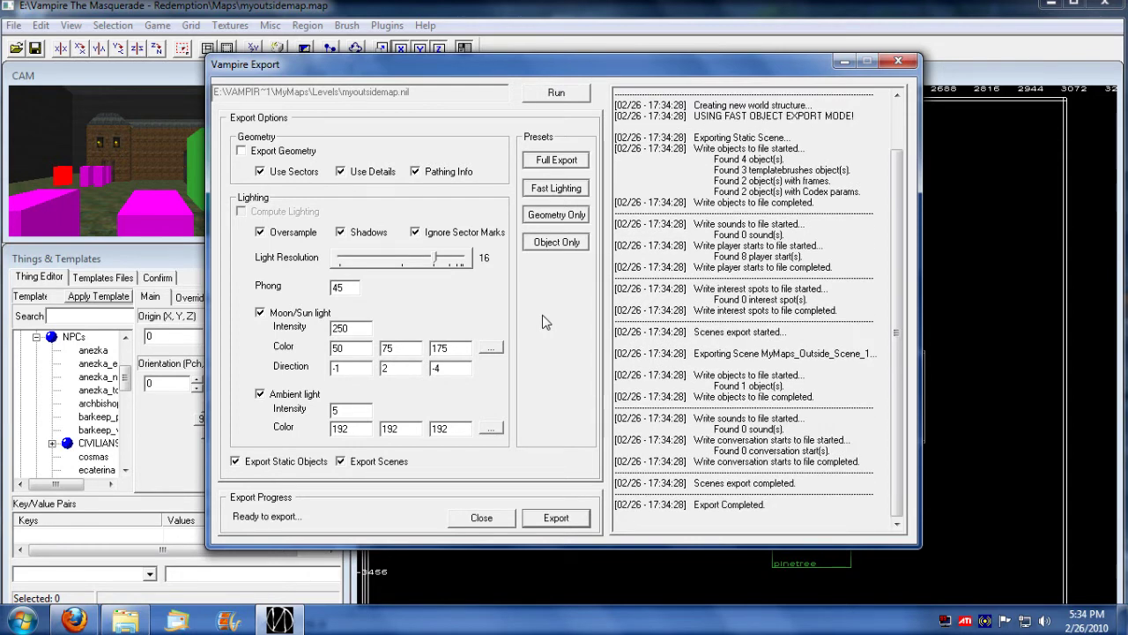
Review the export log for the exported outside scene, MyMaps_Outside_Scene_1, and close the export dialog
left_click_drag(693, 353, 879, 353)
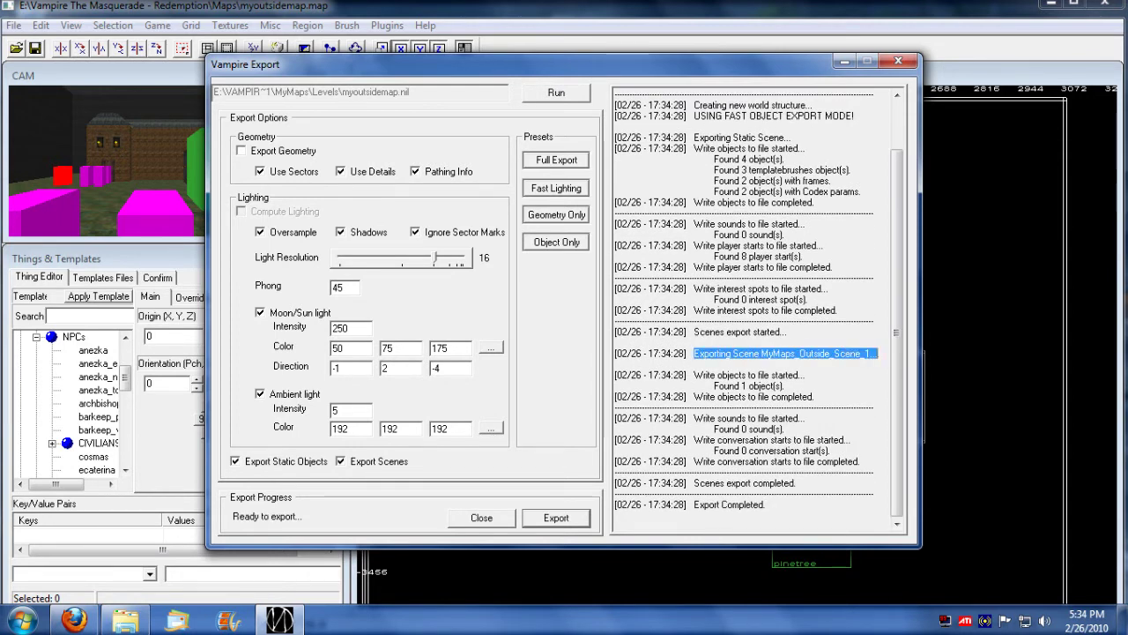
left_click(791, 353)
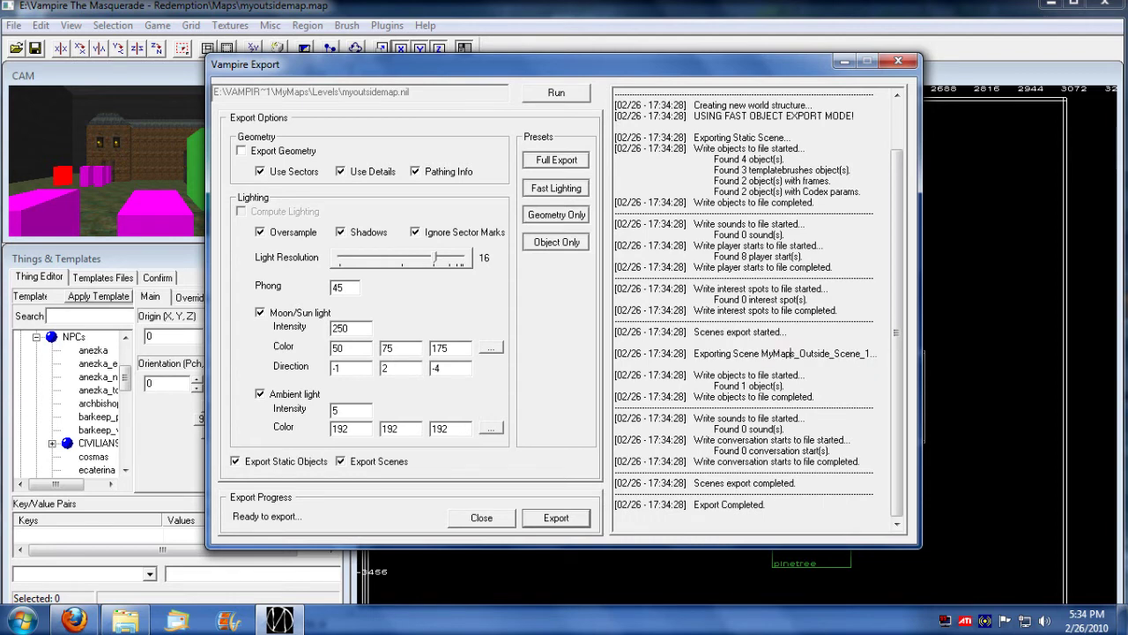
left_click_drag(875, 353, 761, 353)
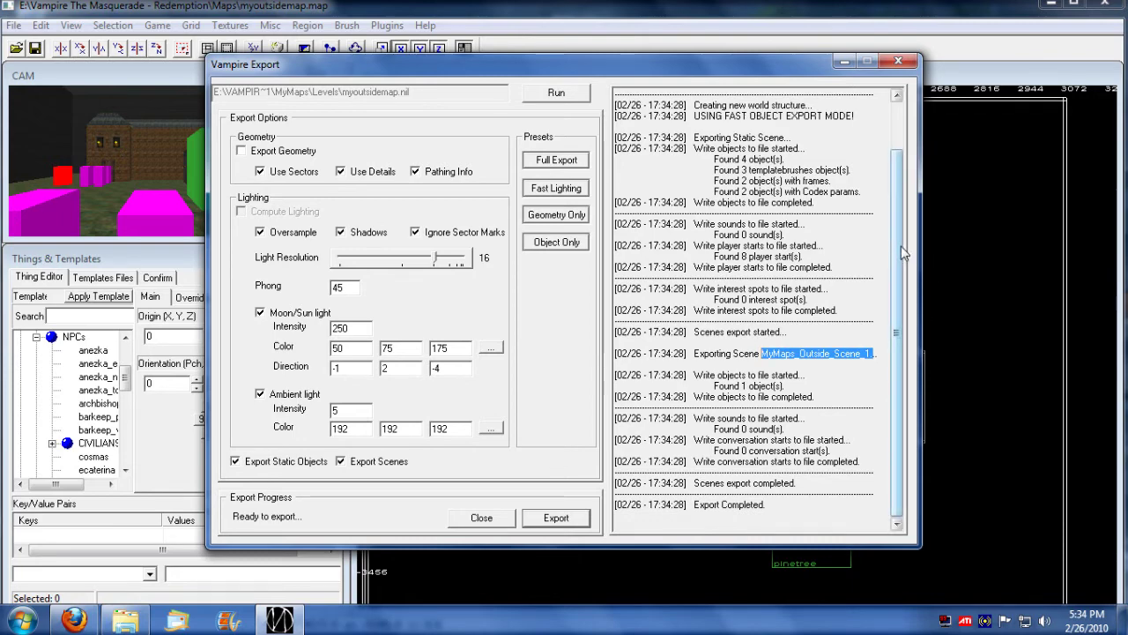
left_click_drag(901, 247, 907, 345)
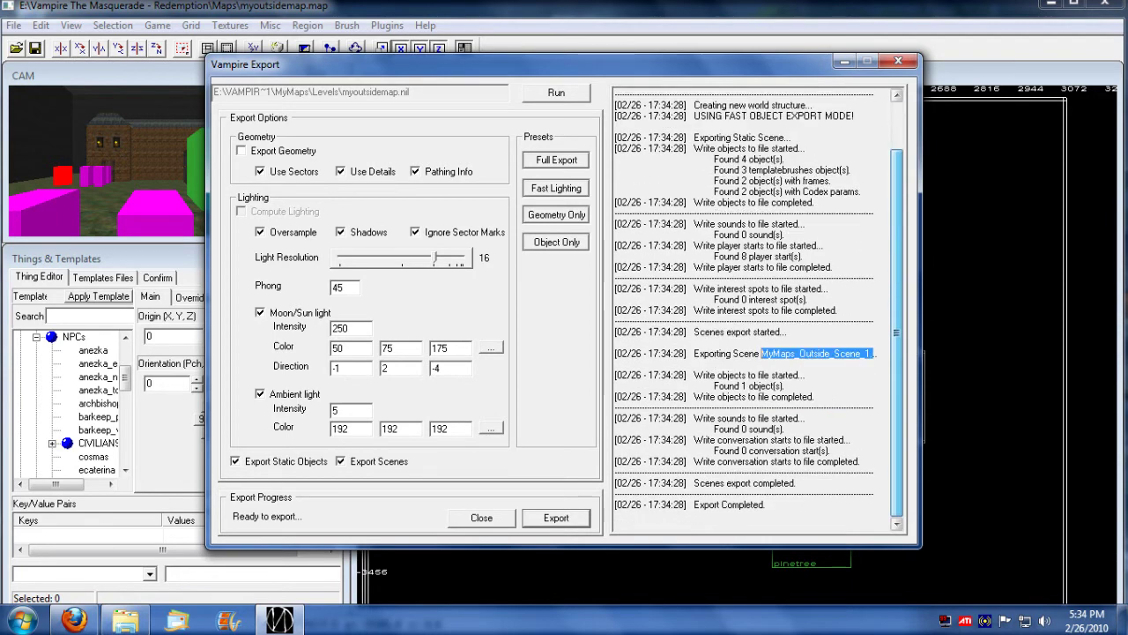
left_click(503, 521)
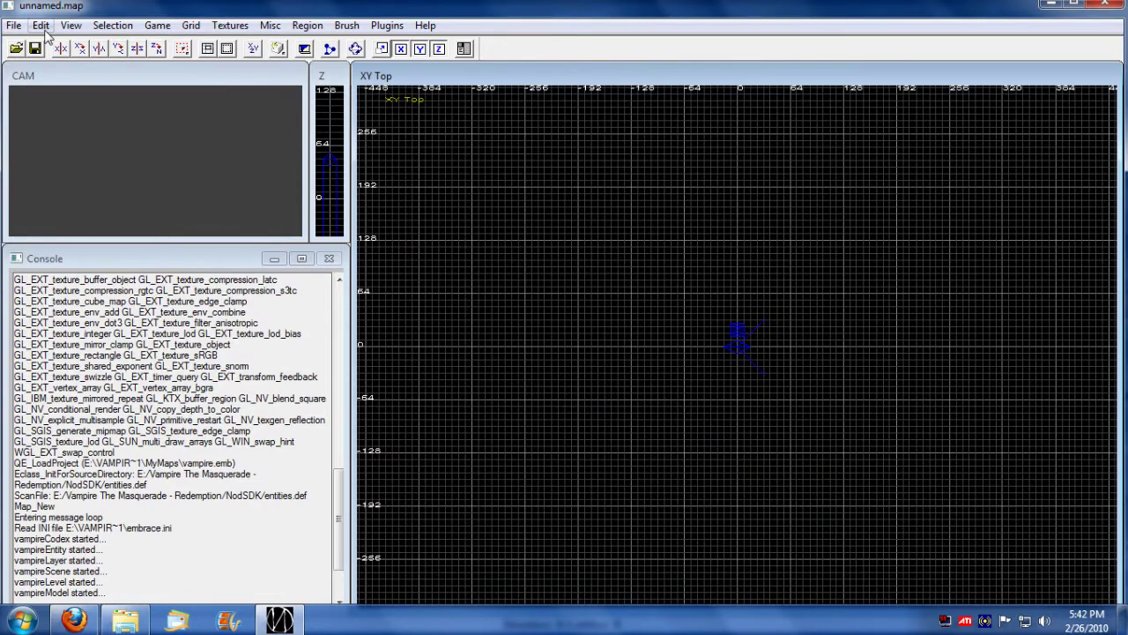
Load myinsidemap.map and hide the grid, showing the long room beyond the torture chamber's side door
left_click(14, 24)
left_click(35, 87)
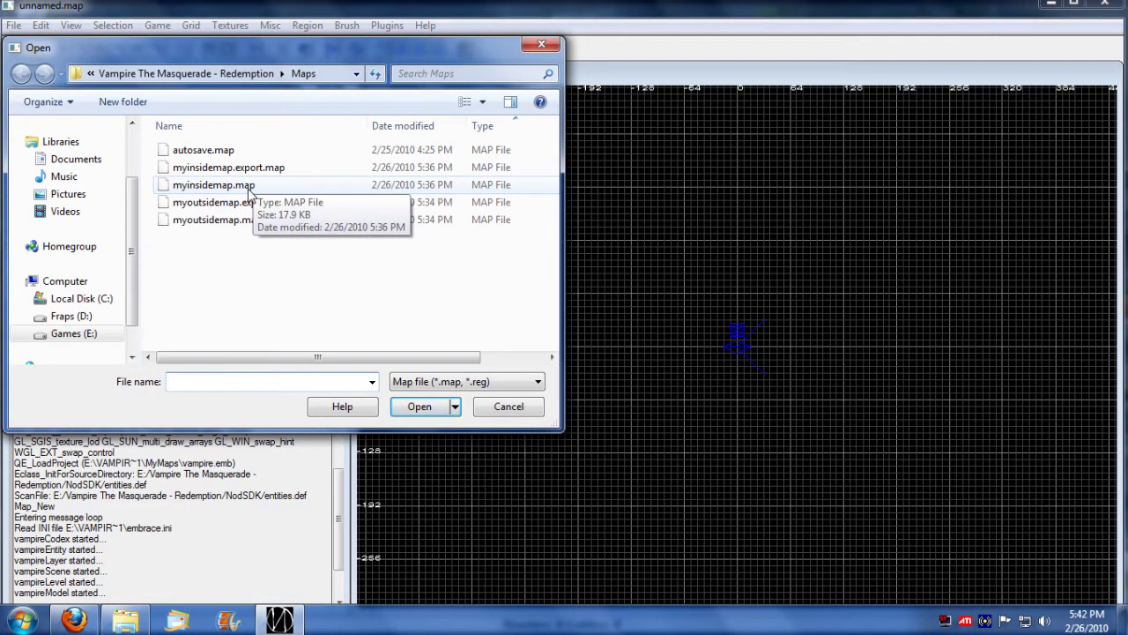
double_click(249, 187)
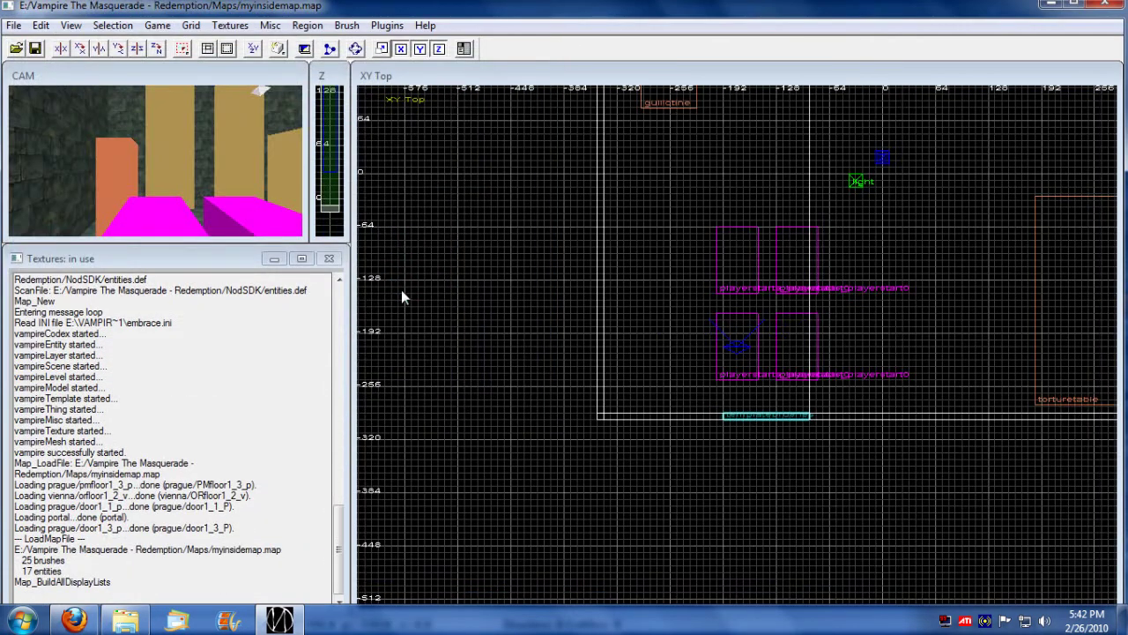
right_click_drag(899, 246, 785, 371)
right_click_drag(909, 212, 888, 233)
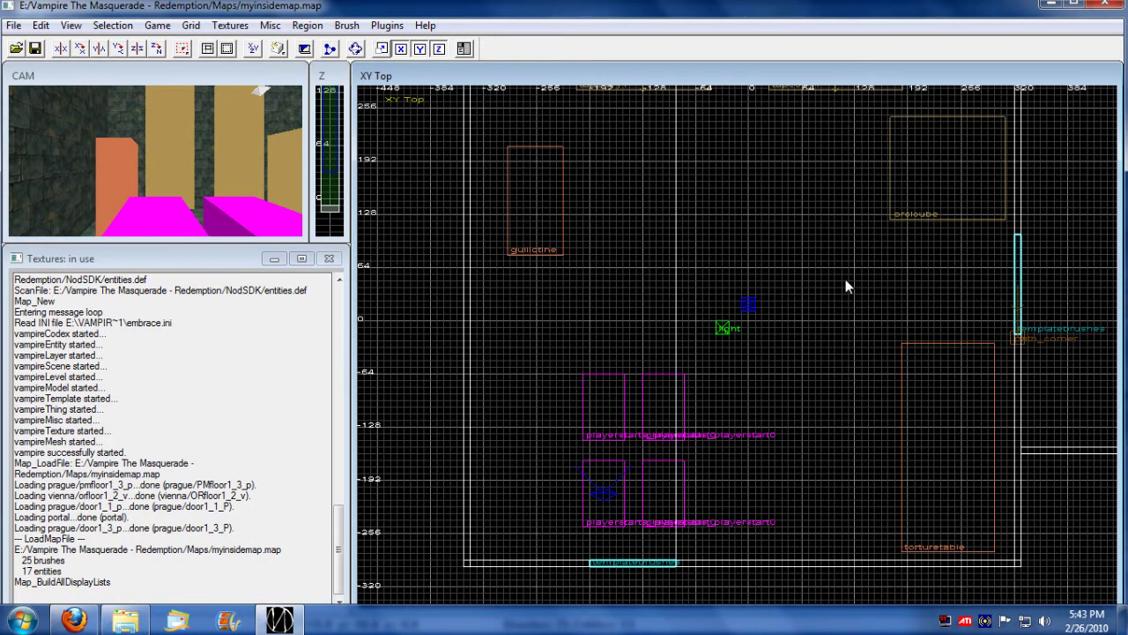
right_click_drag(856, 270, 881, 259)
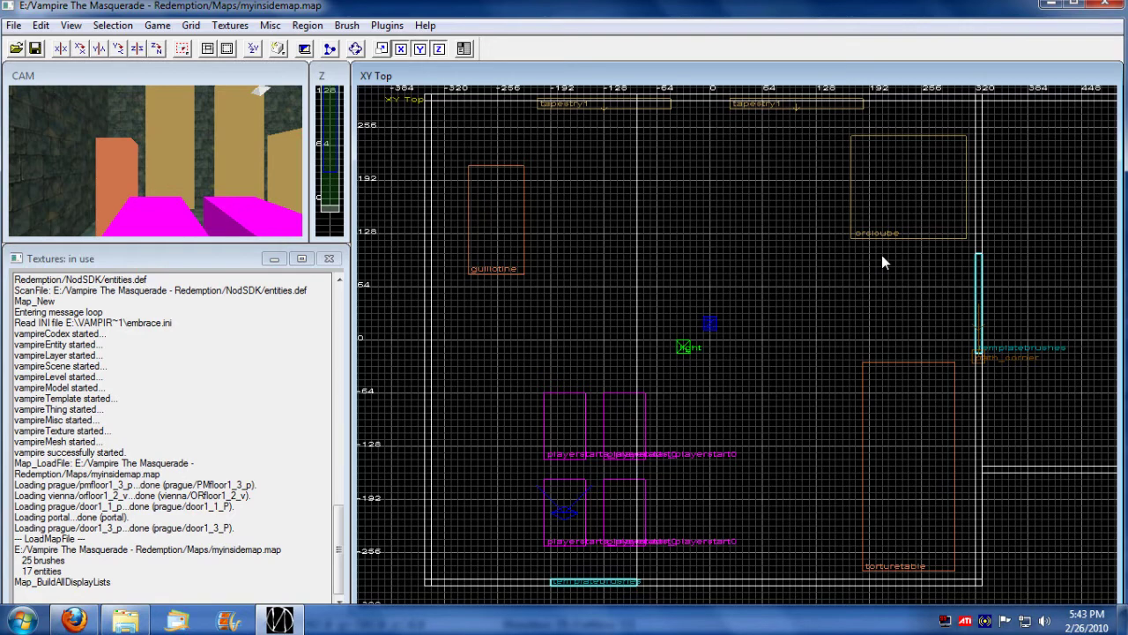
key("0")
right_click_drag(896, 272, 326, 371)
right_click_drag(1111, 204, 915, 258)
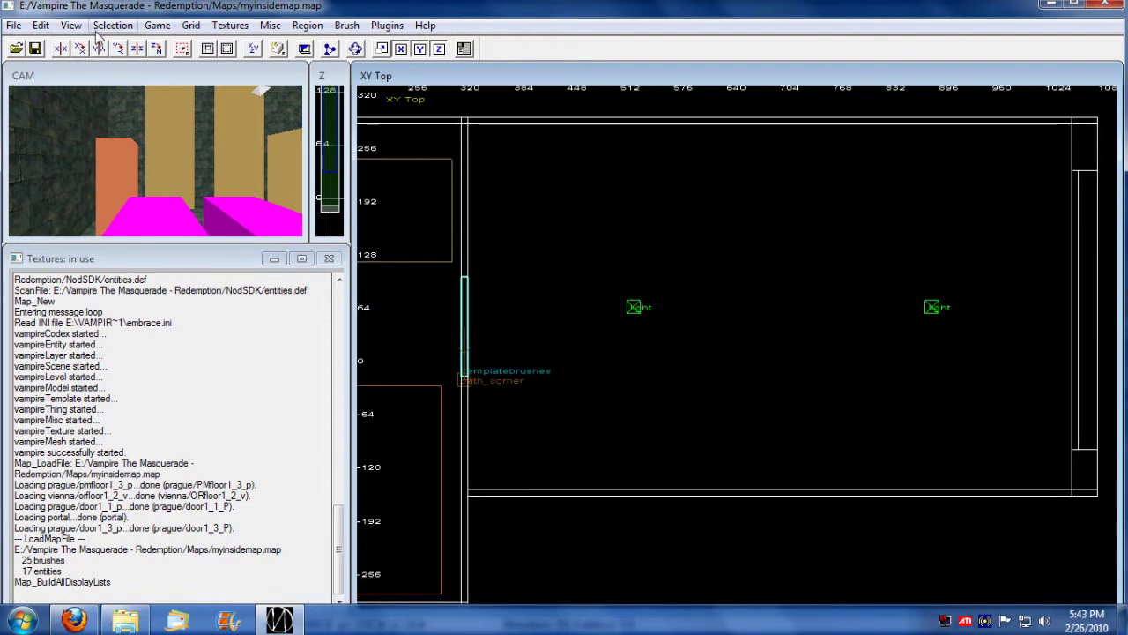
Place a josef NPC from the darkAges templates near the long room's far corner at about X 928, Y 200 and check its height
key("n")
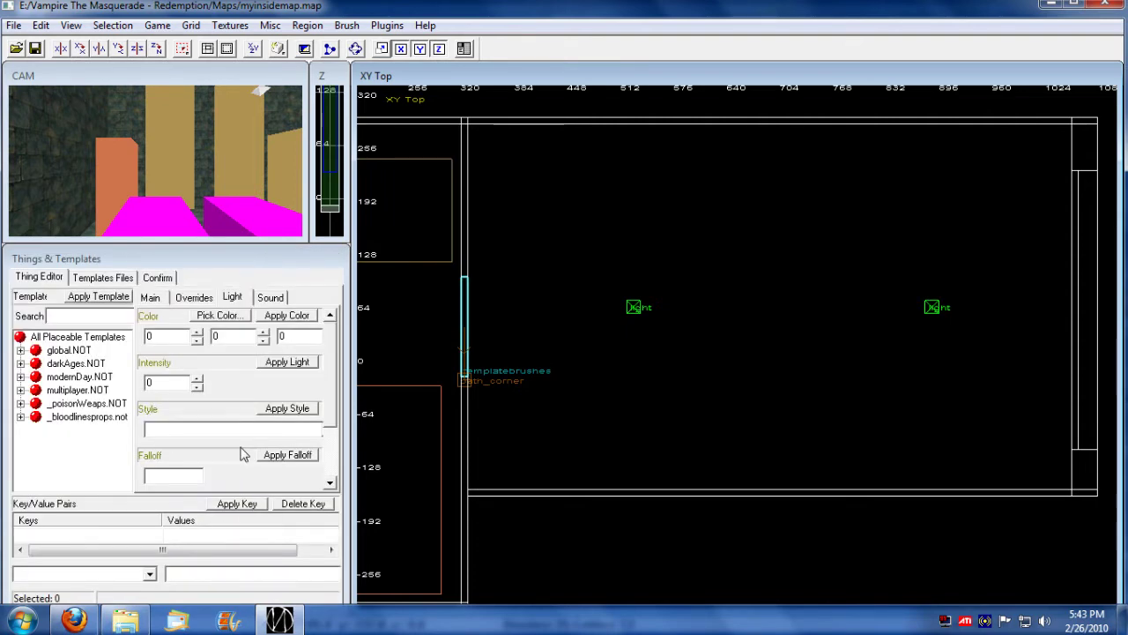
left_click(20, 364)
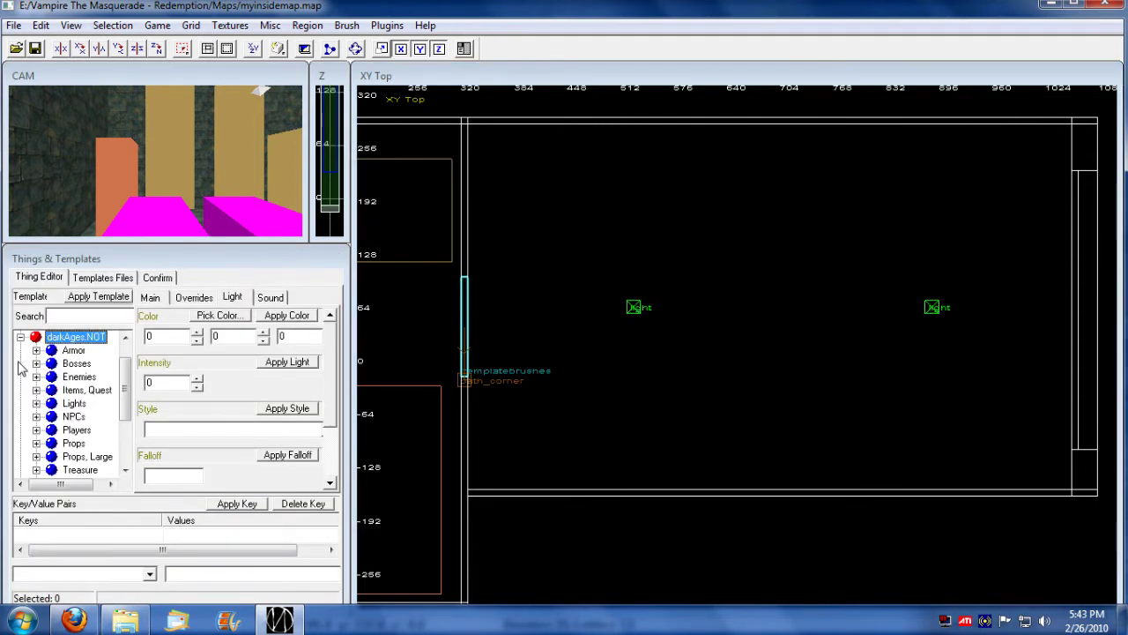
left_click(73, 416)
left_click(36, 416)
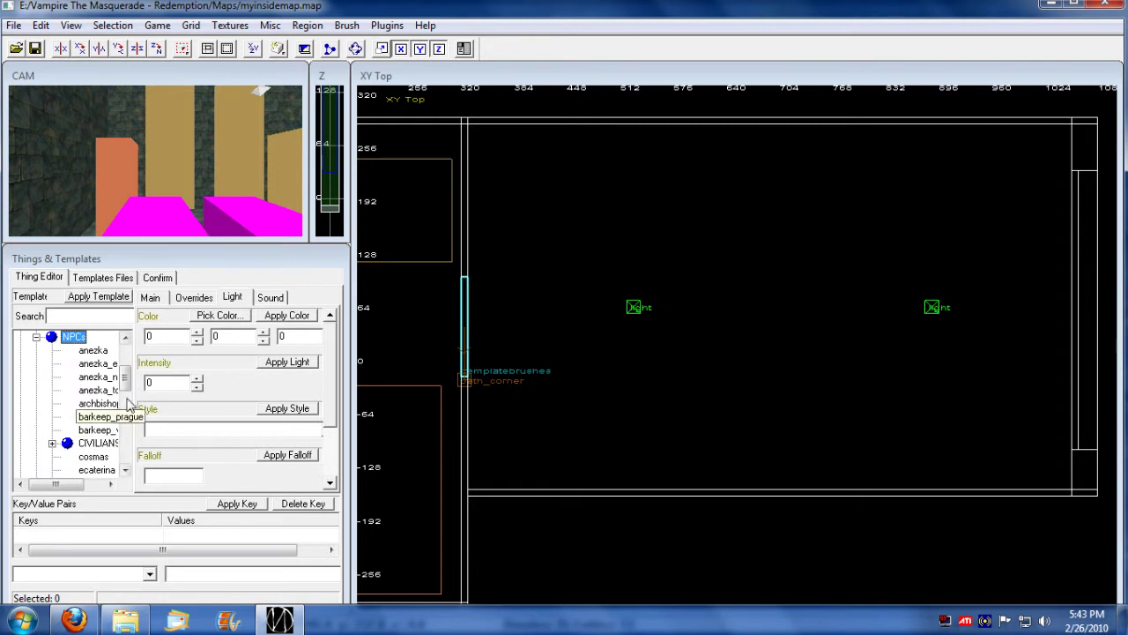
left_click_drag(126, 377, 129, 398)
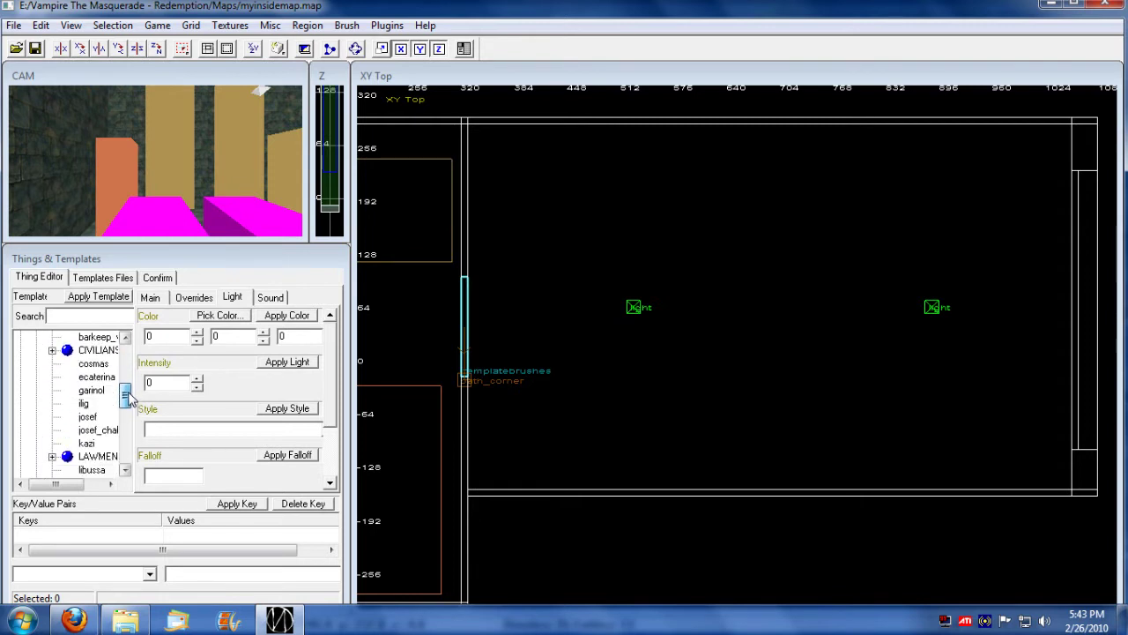
left_click(96, 391)
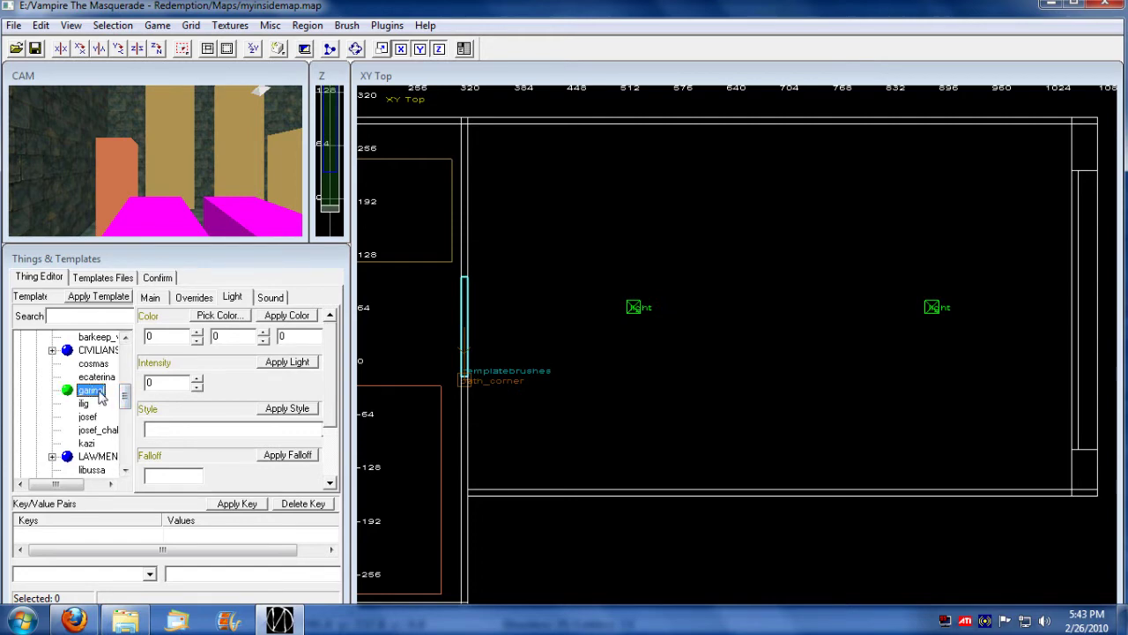
double_click(88, 416)
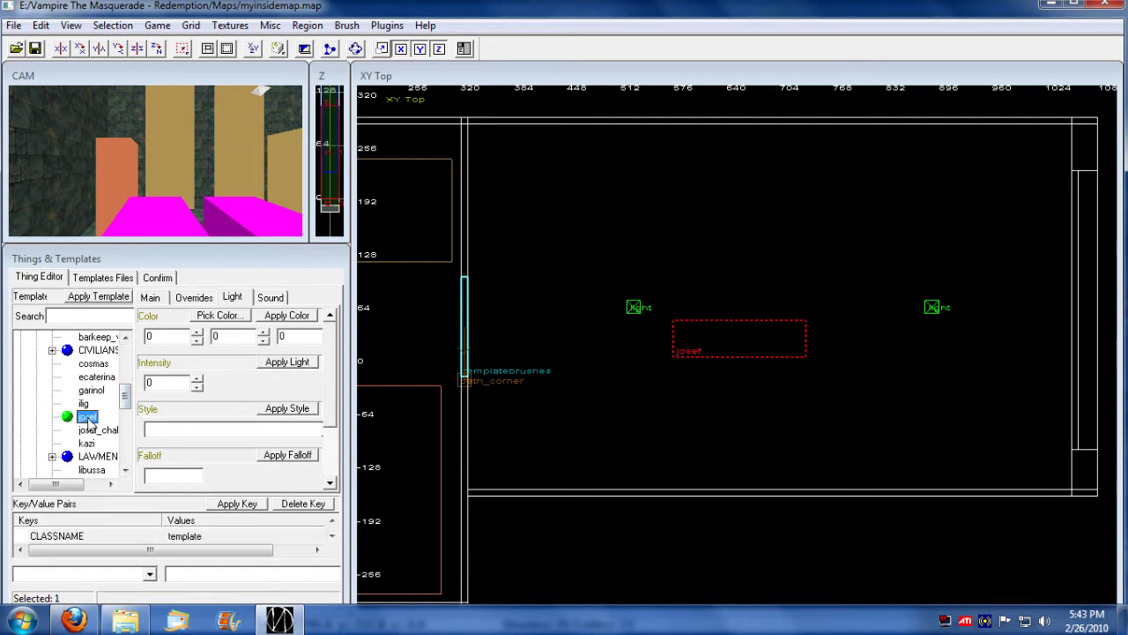
left_click_drag(755, 347, 978, 199)
key("ctrl+Tab")
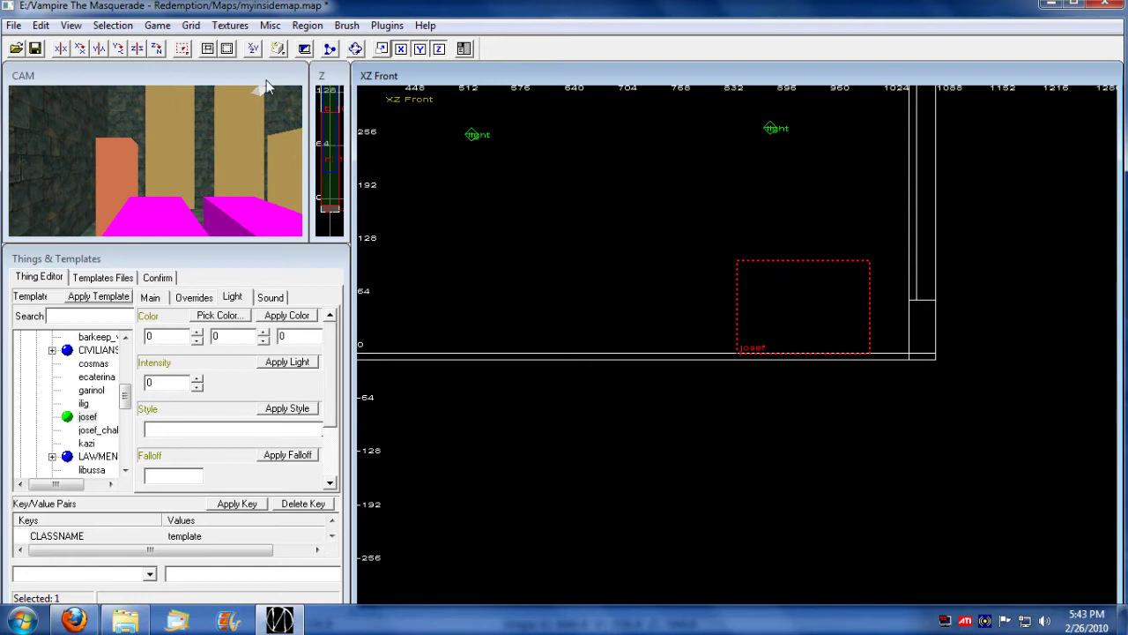
left_click(253, 50)
left_click(253, 51)
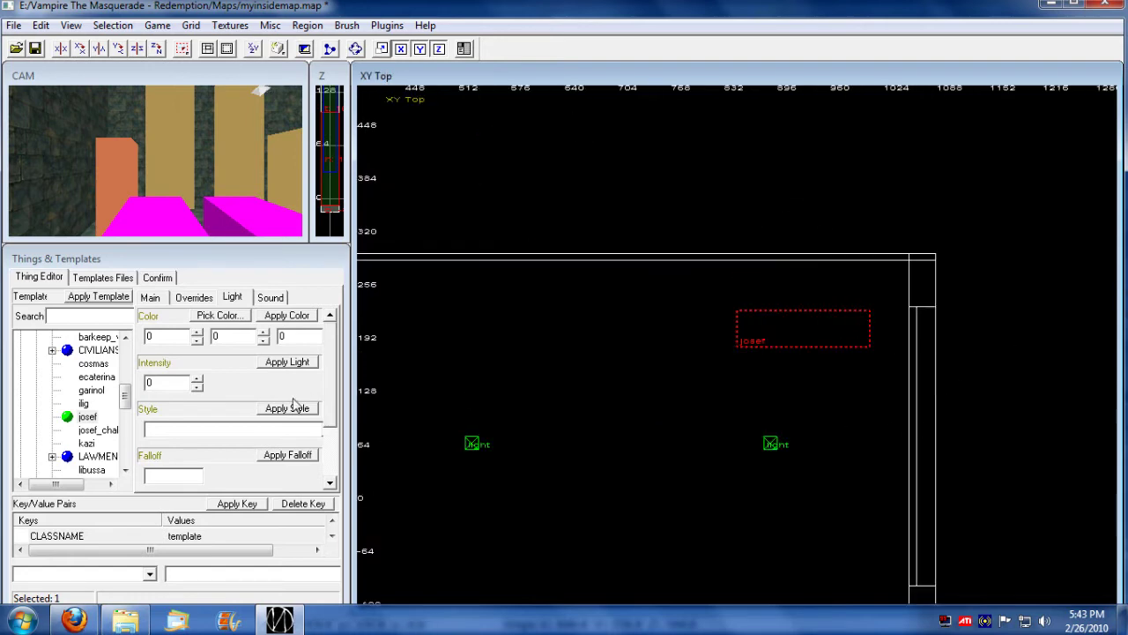
Move the josef NPC to about X 968, Y 184, set its yaw to 135 and deselect it
left_click(194, 297)
left_click(152, 298)
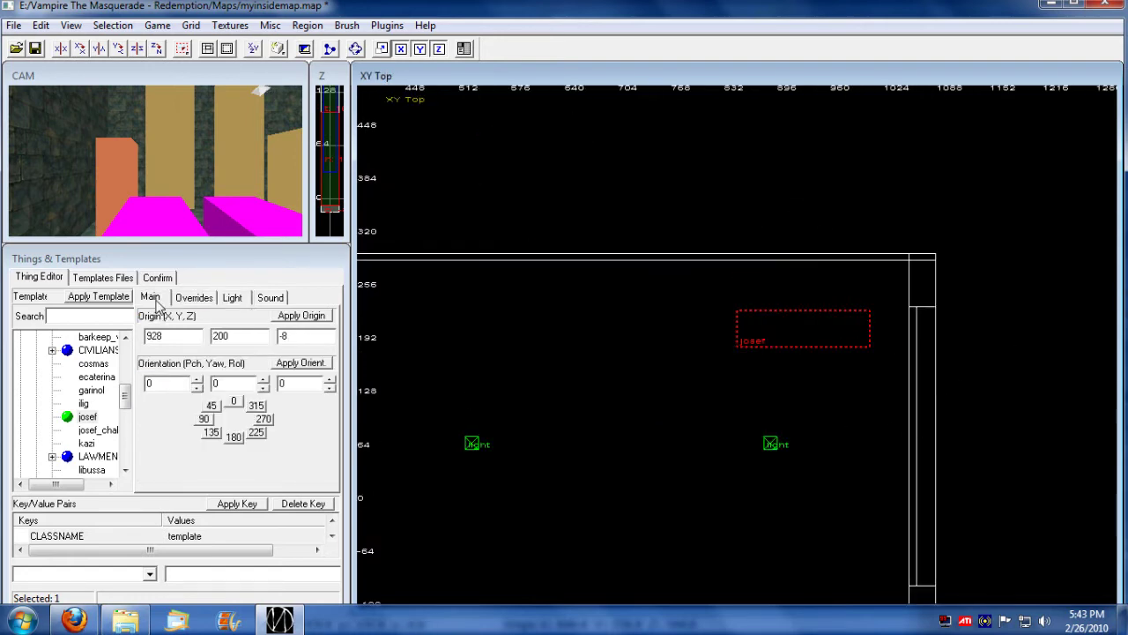
left_click(234, 436)
left_click_drag(816, 343, 849, 354)
left_click(211, 432)
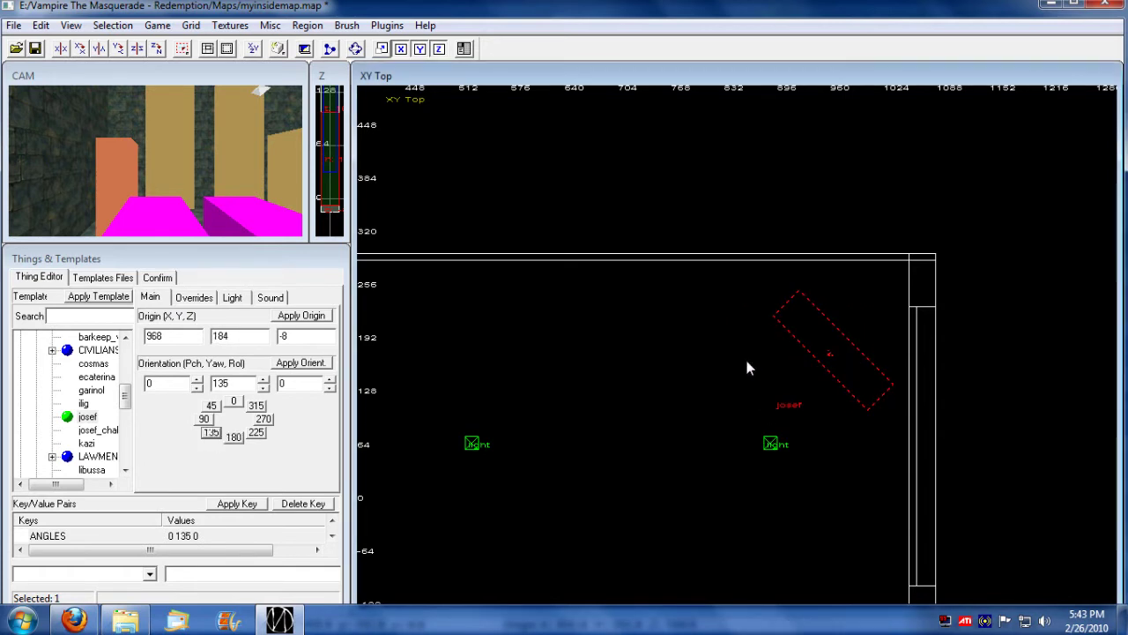
right_click_drag(729, 496, 780, 365)
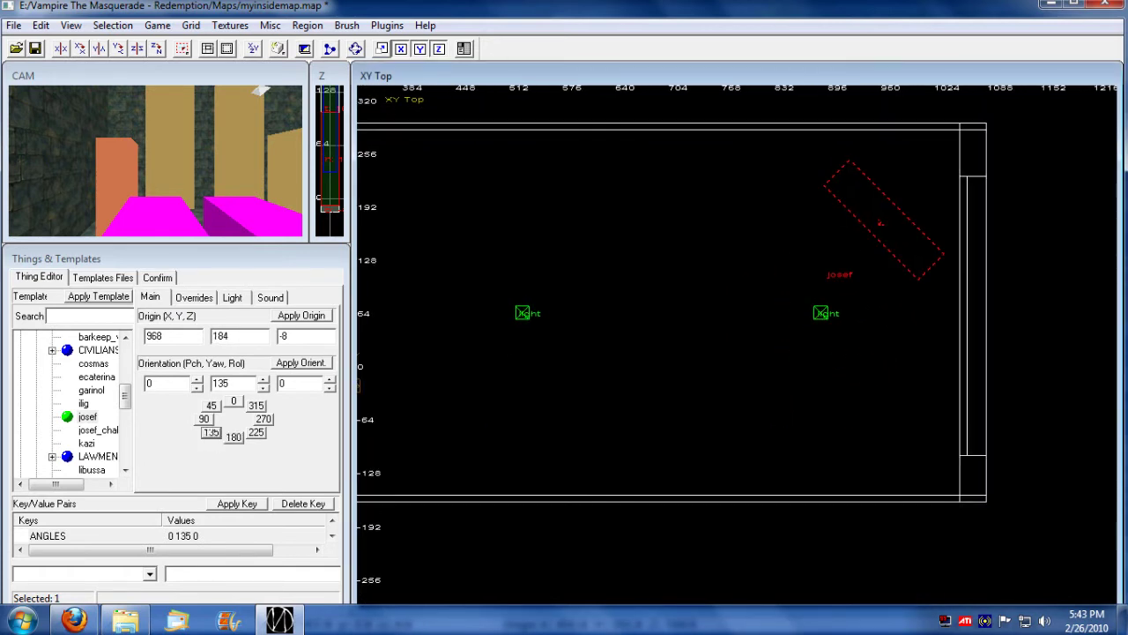
key("Escape")
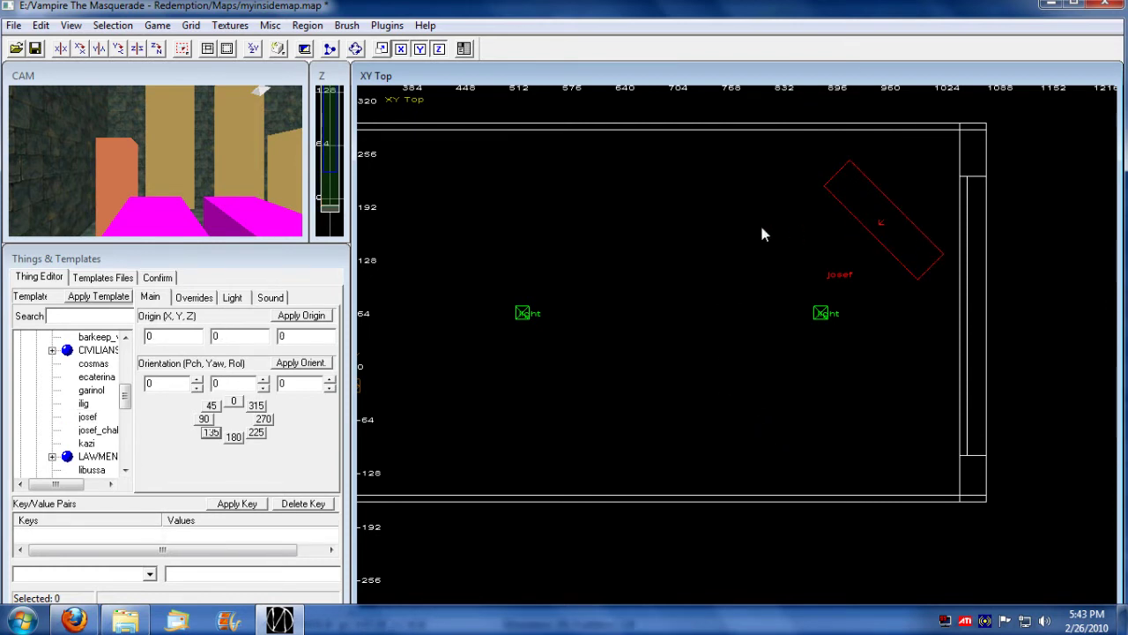
Enable layer 0, rename it Joseph and move the josef NPC onto it as the current layer
key("l")
left_click(683, 211)
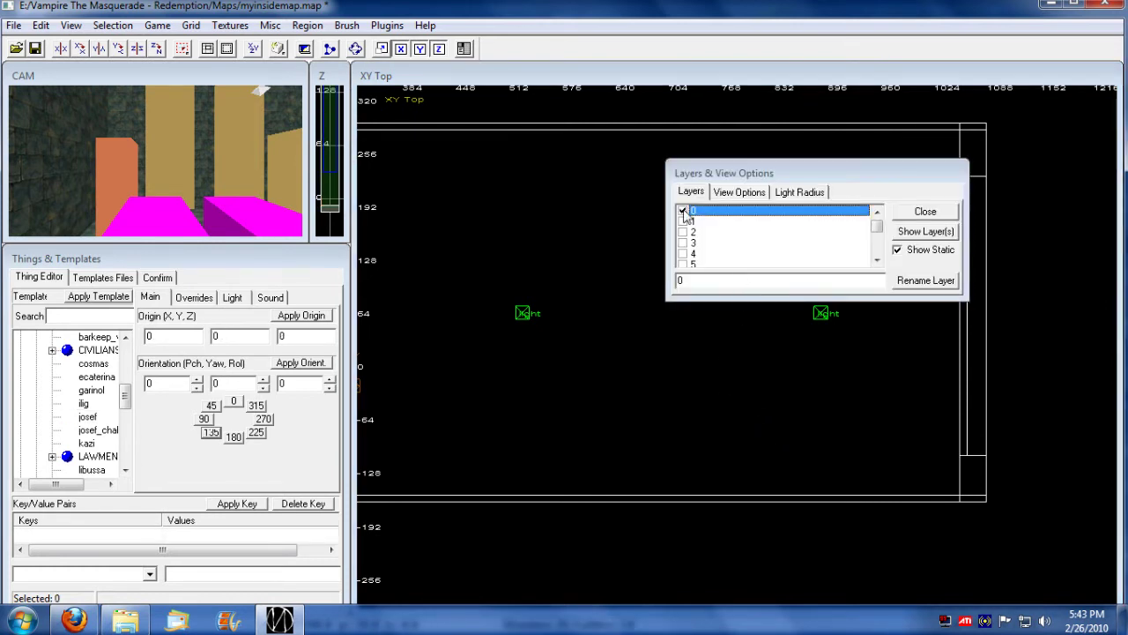
double_click(679, 281)
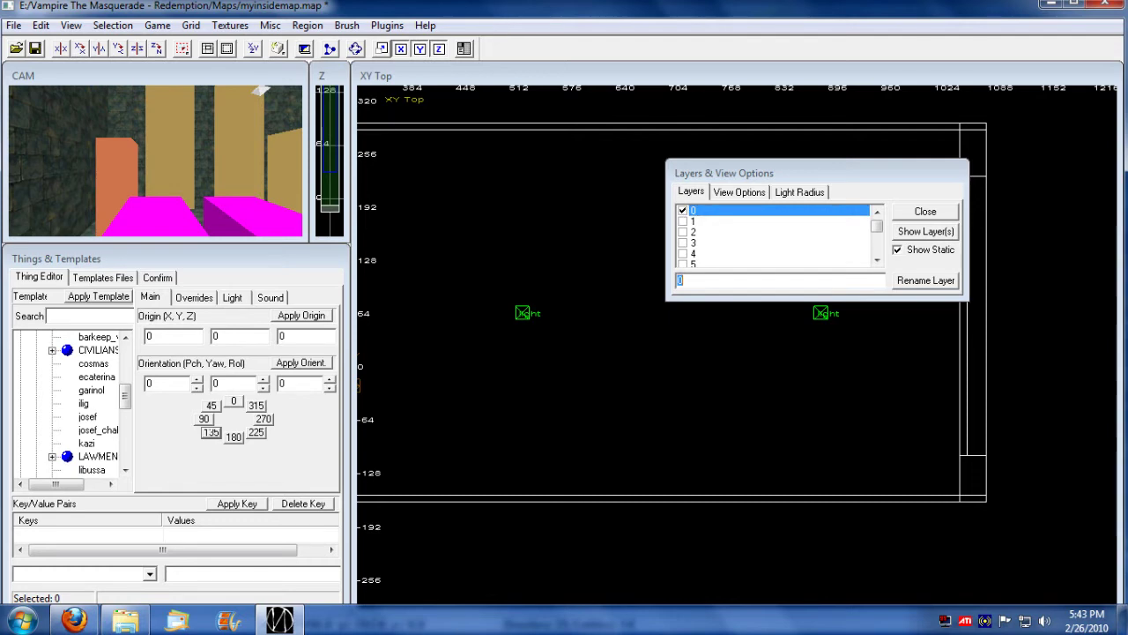
type("Joseph")
left_click(926, 280)
left_click_drag(799, 173, 562, 237)
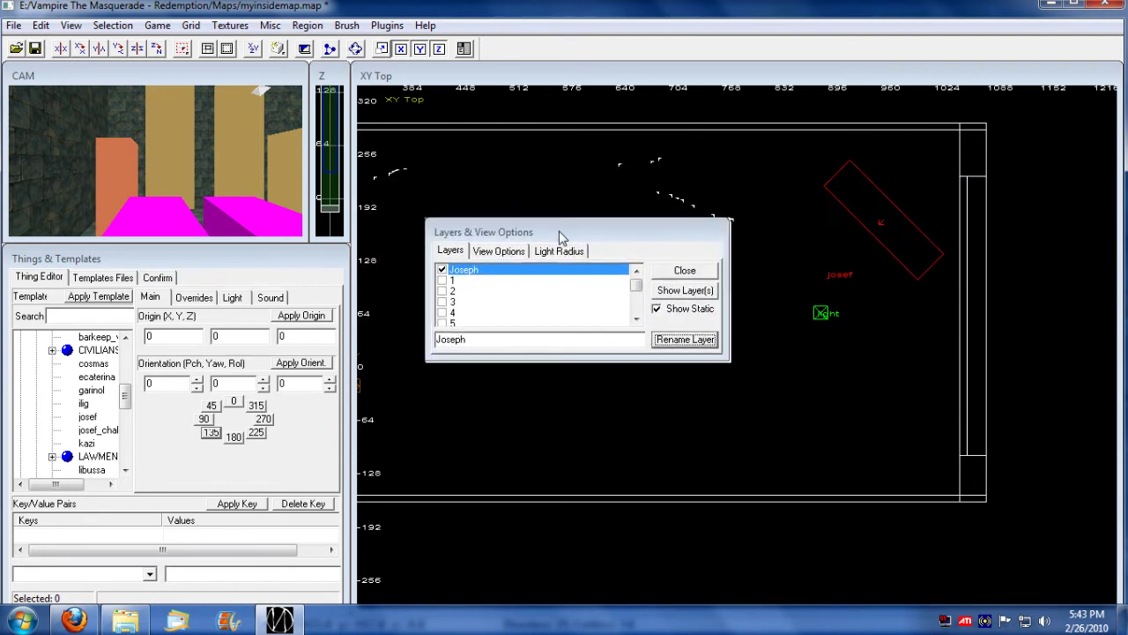
left_click(889, 220)
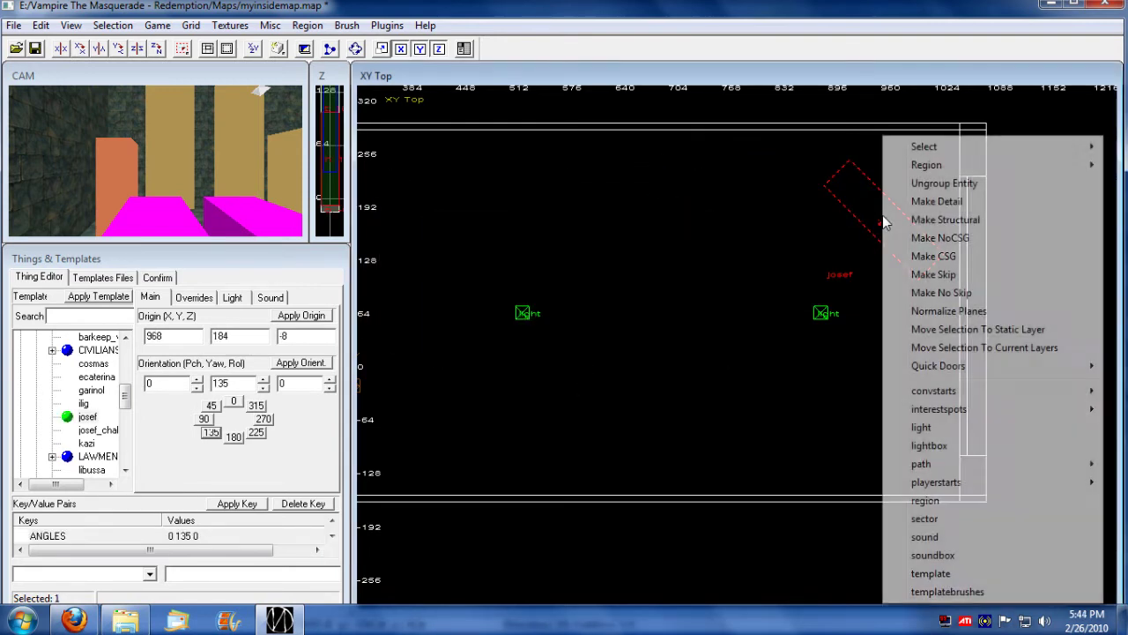
left_click(977, 349)
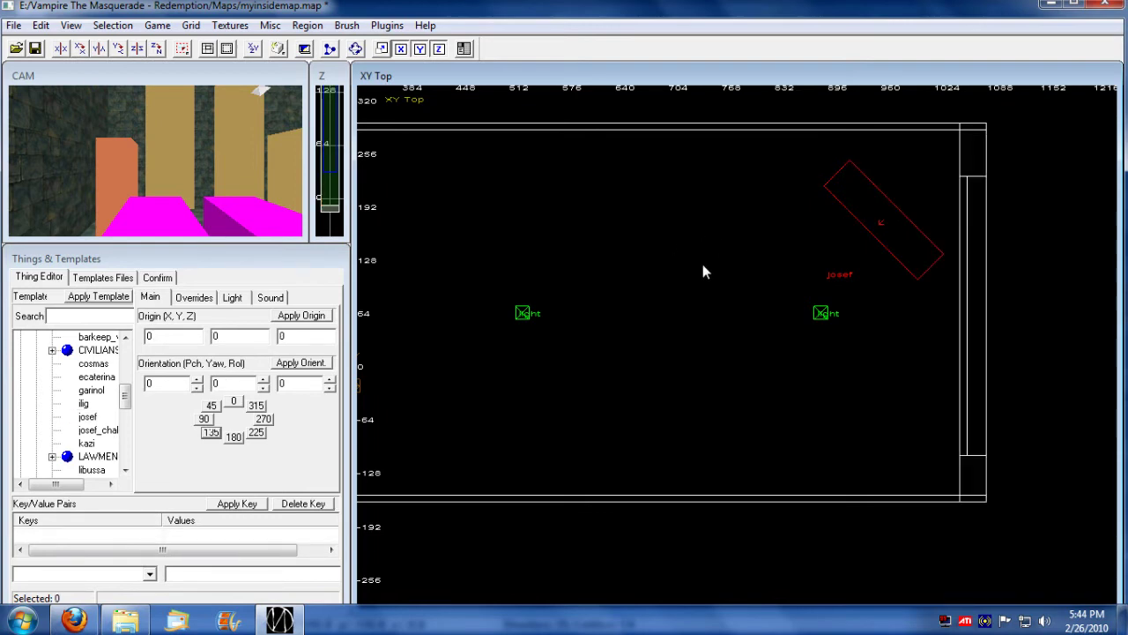
Toggle the Joseph layer's visibility off and on to check that the NPC belongs to it
key("l")
left_click(442, 270)
left_click(442, 270)
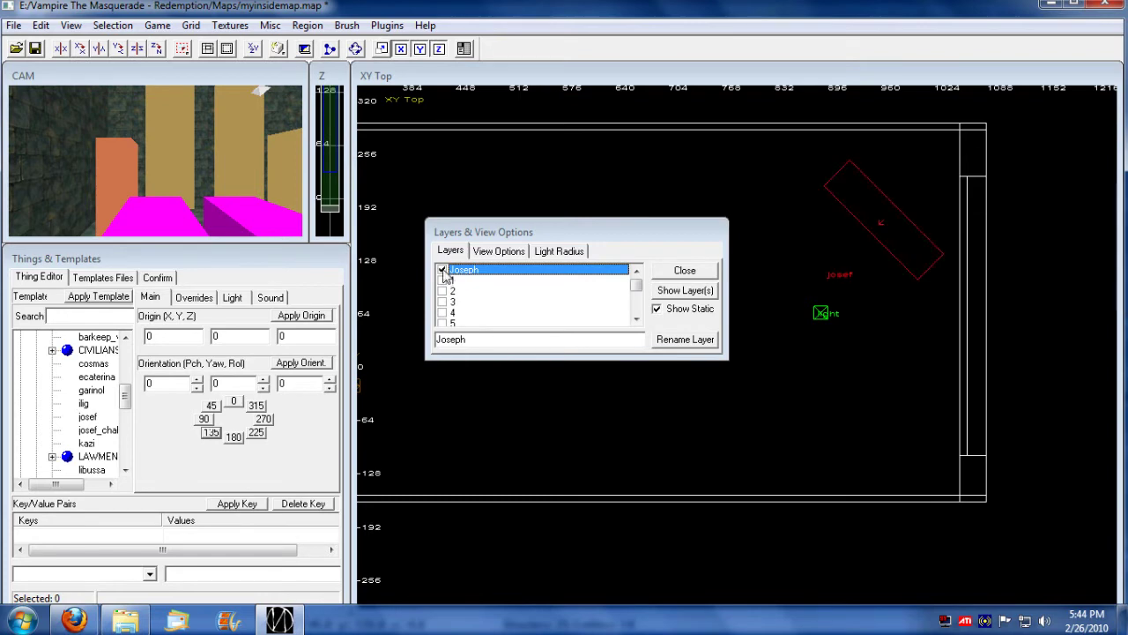
left_click(441, 270)
left_click(442, 270)
left_click(442, 270)
left_click(441, 270)
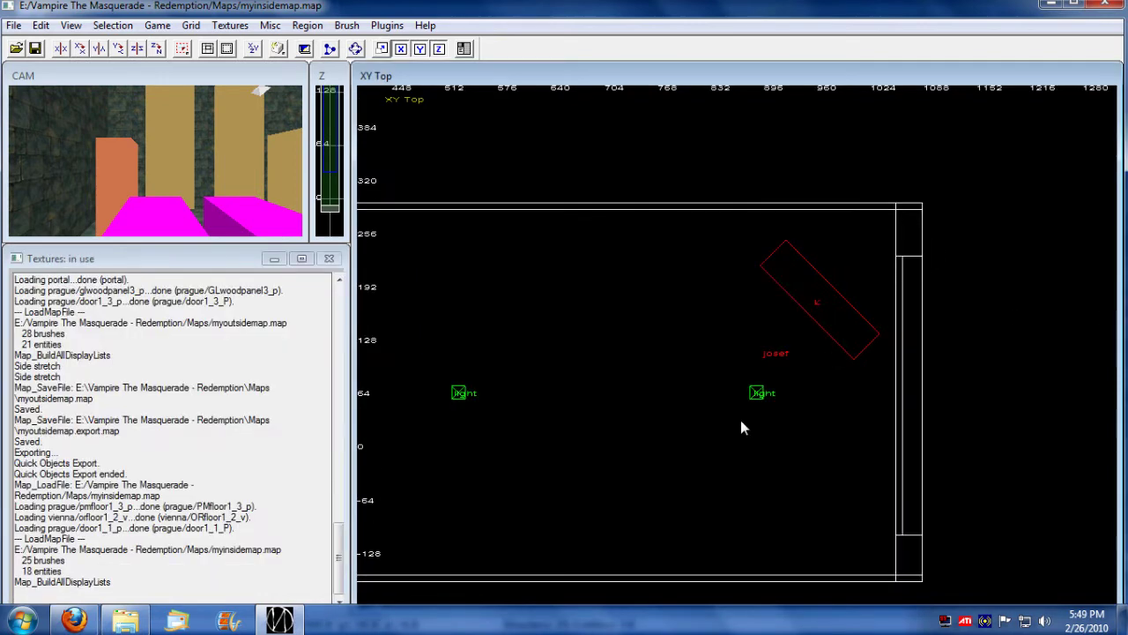
Set the DescriptionID override of the josef NPC in the long room to Rick, apply it and deselect the NPC
right_click_drag(740, 419, 766, 356)
key("Right")
key("Right")
key("Right")
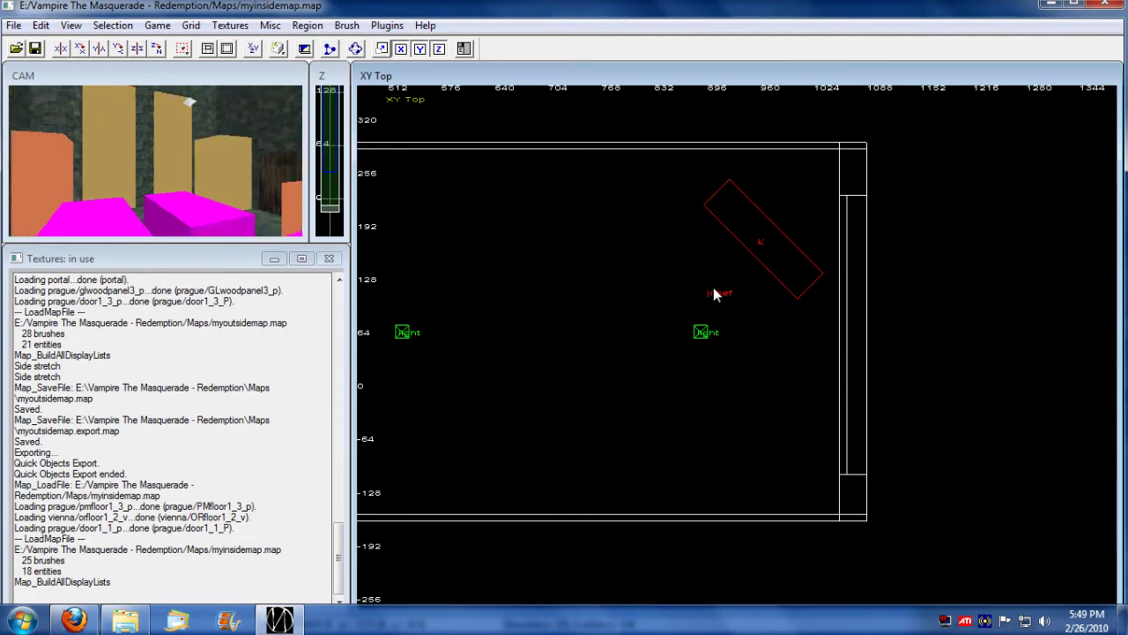
key("Right")
key("Right")
key("Right")
key("Up")
key("Up")
key("Up")
key("Up")
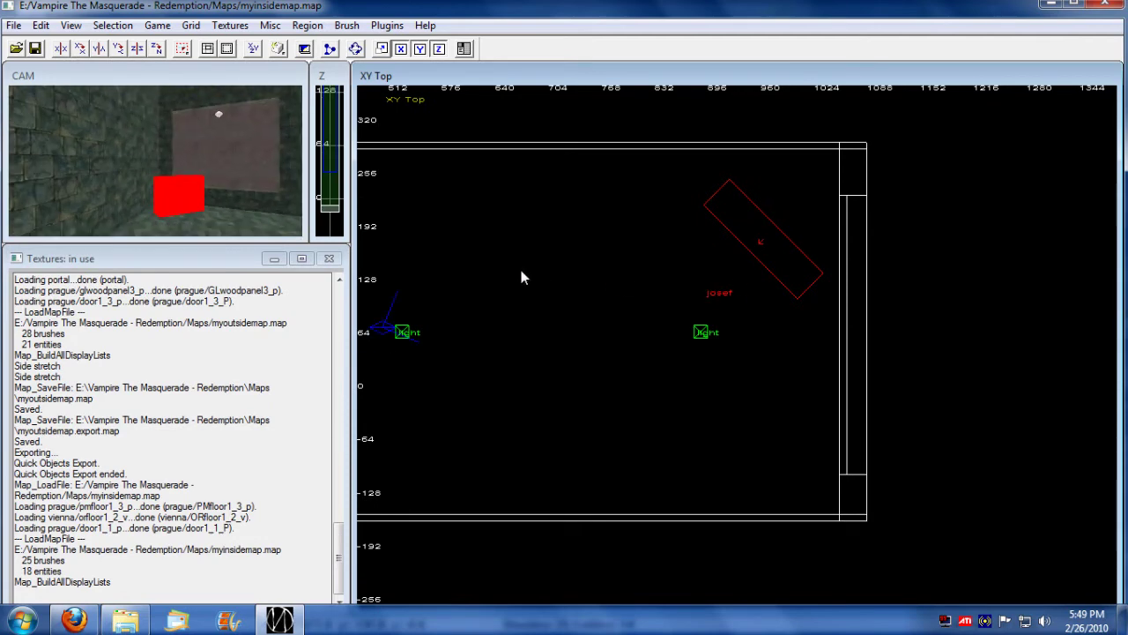
left_click(202, 210, "shift")
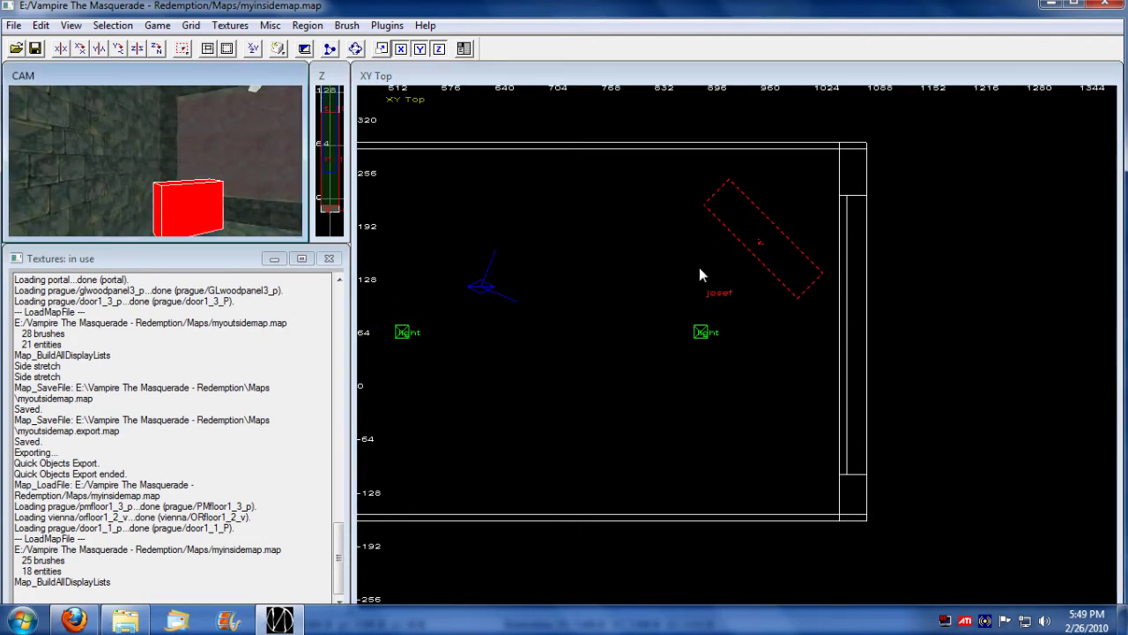
key("n")
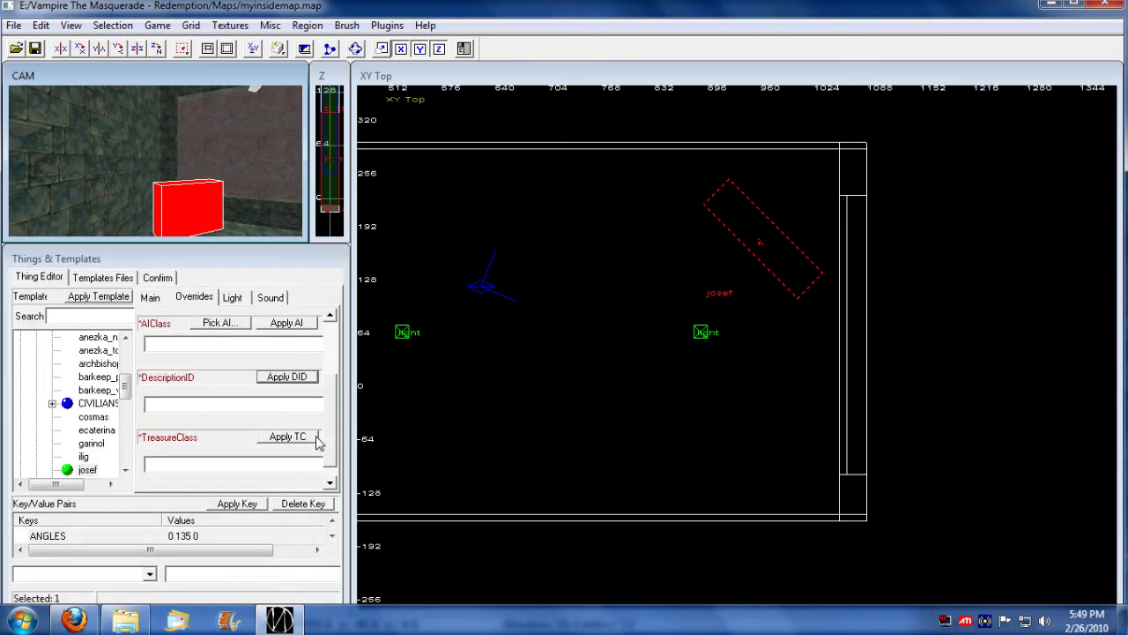
mouse_move(332, 392)
left_mouse_down()
mouse_move(333, 341)
mouse_move(332, 371)
left_mouse_up()
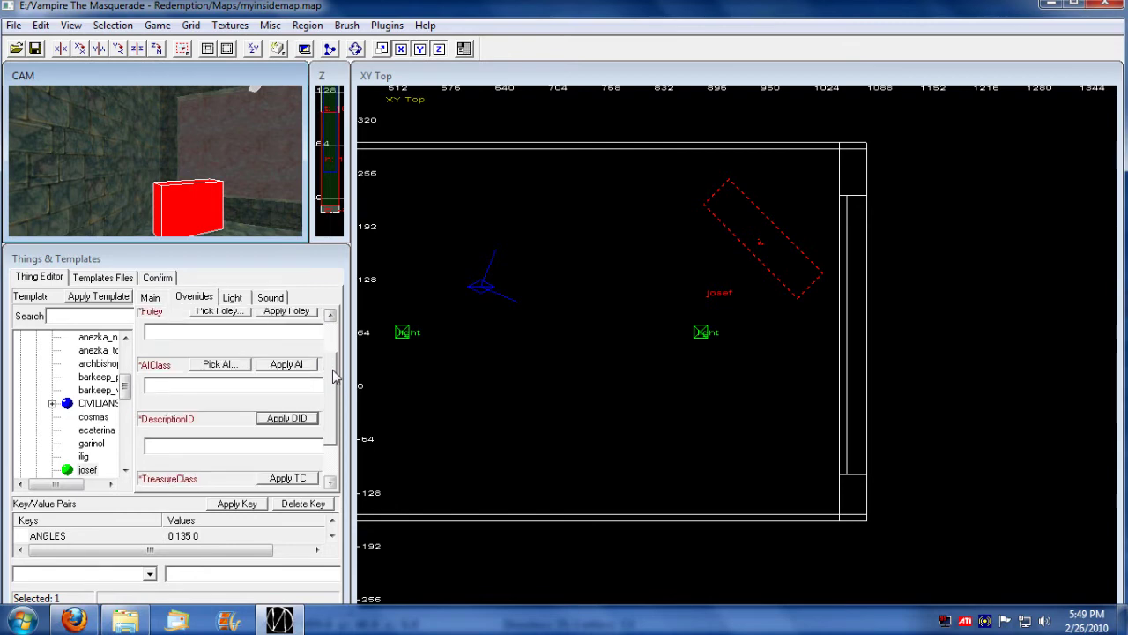
left_click(182, 445)
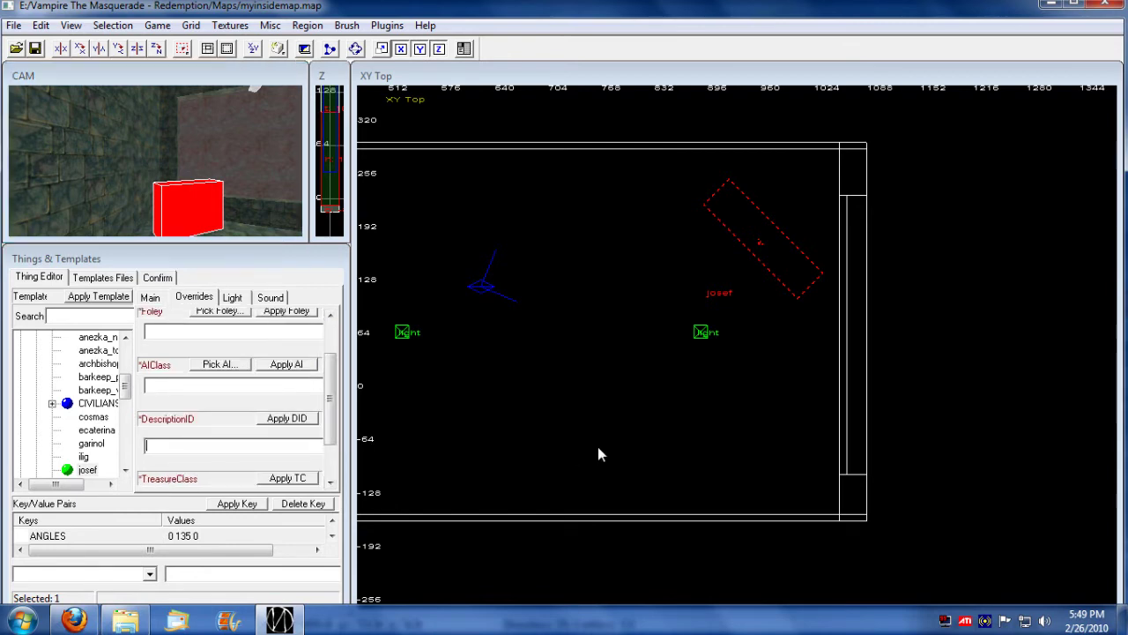
left_click(288, 420)
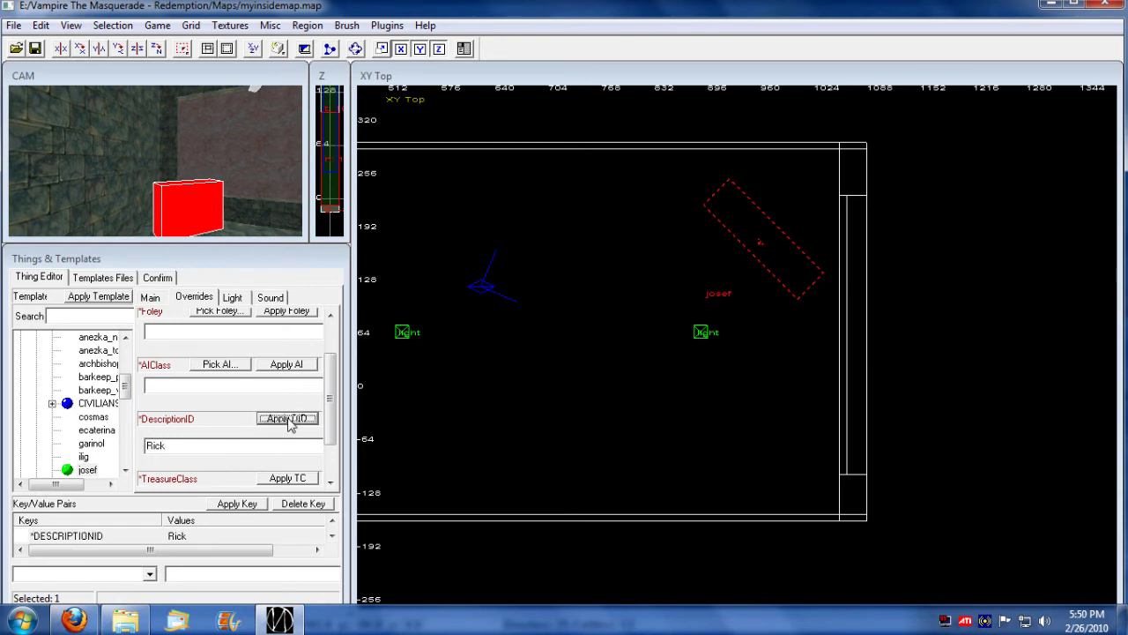
left_click(634, 252)
key("Escape")
Select the ClickExit door brush in the wall below the player starts and enter and apply a DescriptionID override for it
right_click_drag(633, 255, 1117, 108)
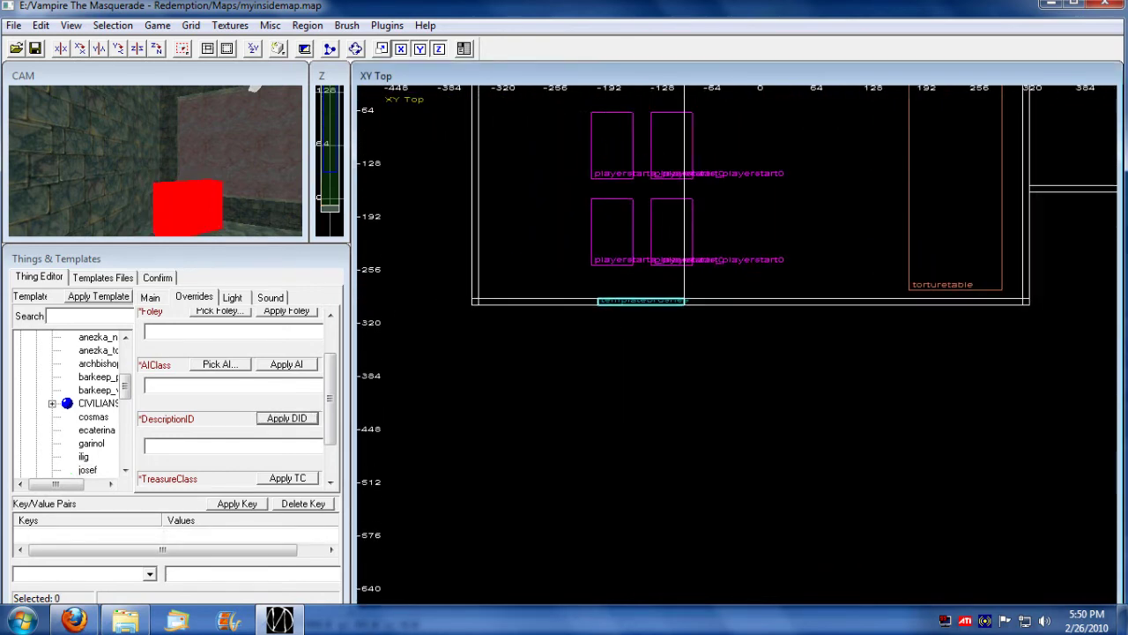
right_click_drag(694, 318, 707, 322)
left_click(667, 316)
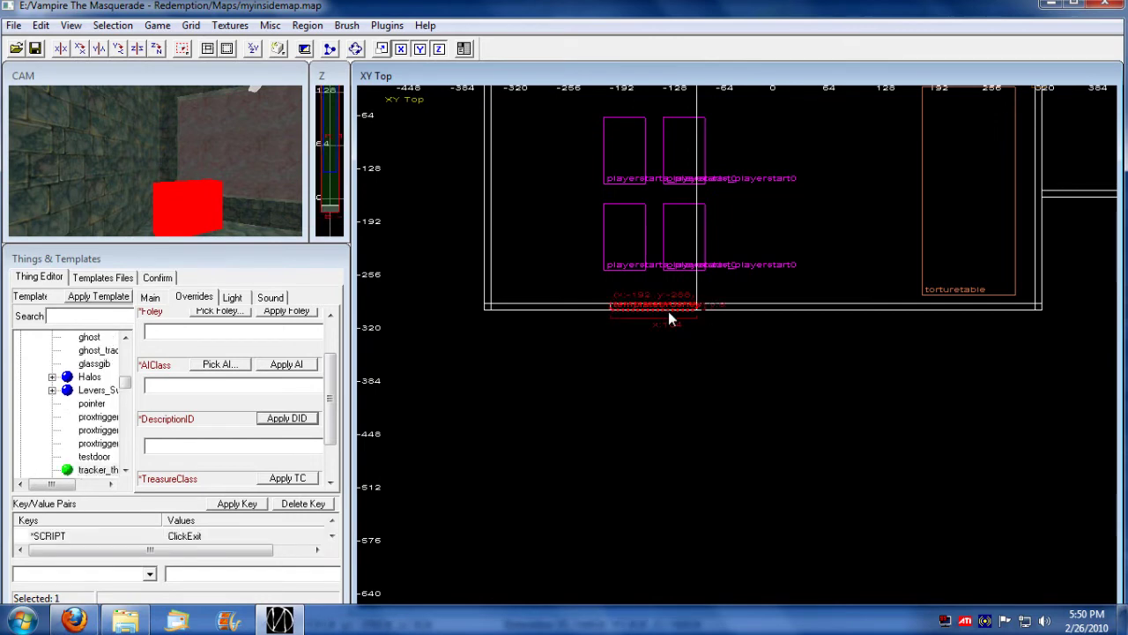
key("Right")
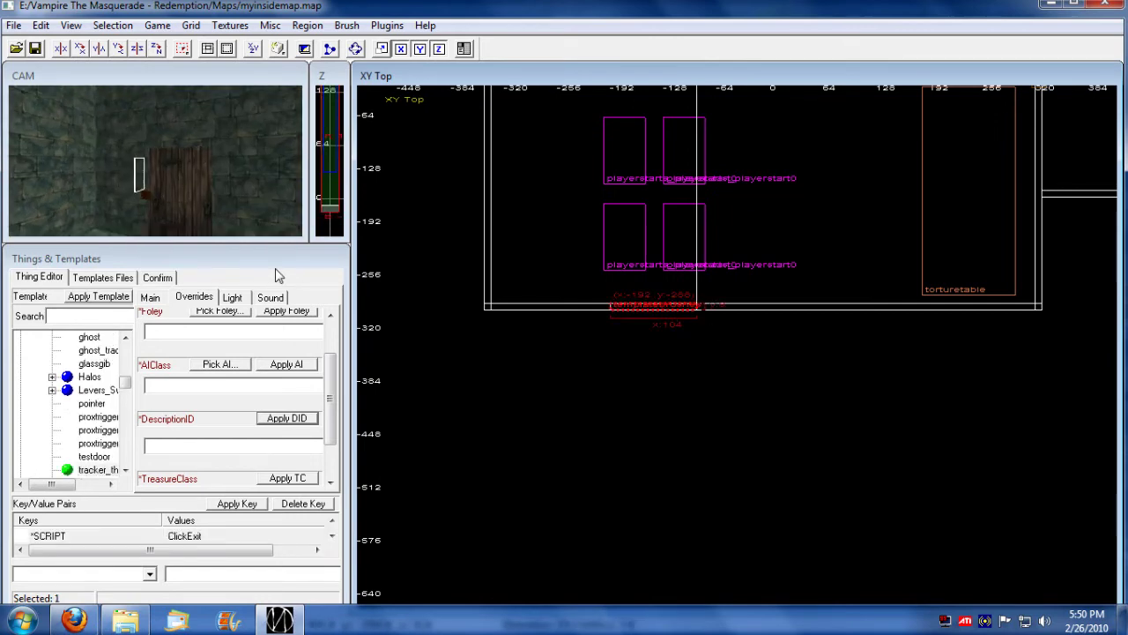
key("Up")
key("Up")
key("Up")
key("Up")
key("Left")
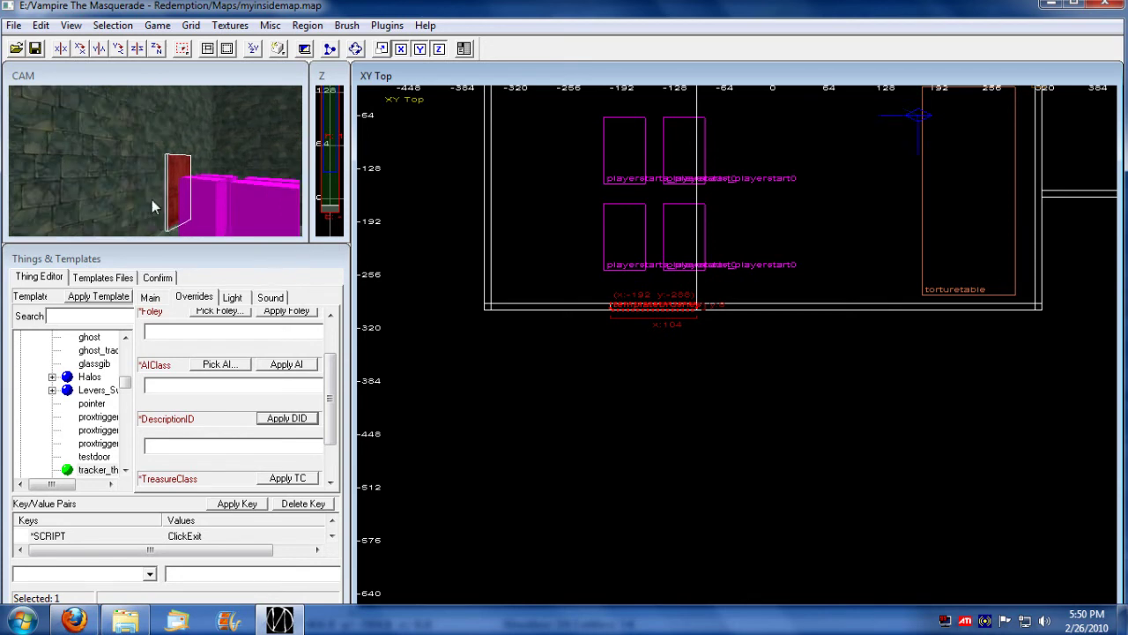
key("Up")
key("Up")
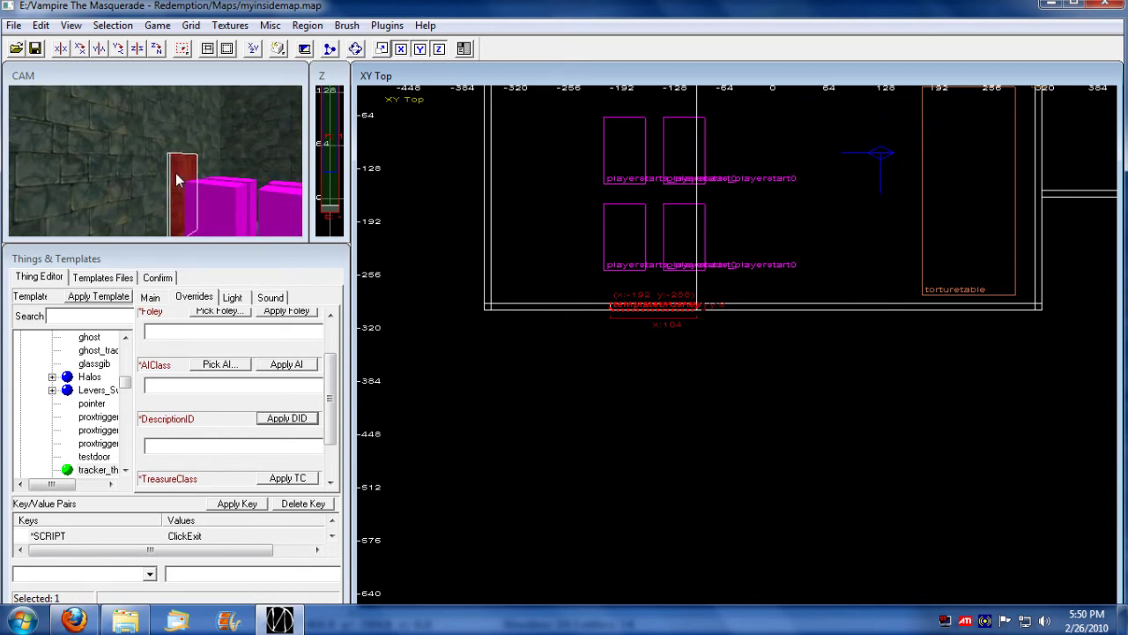
left_click(203, 446)
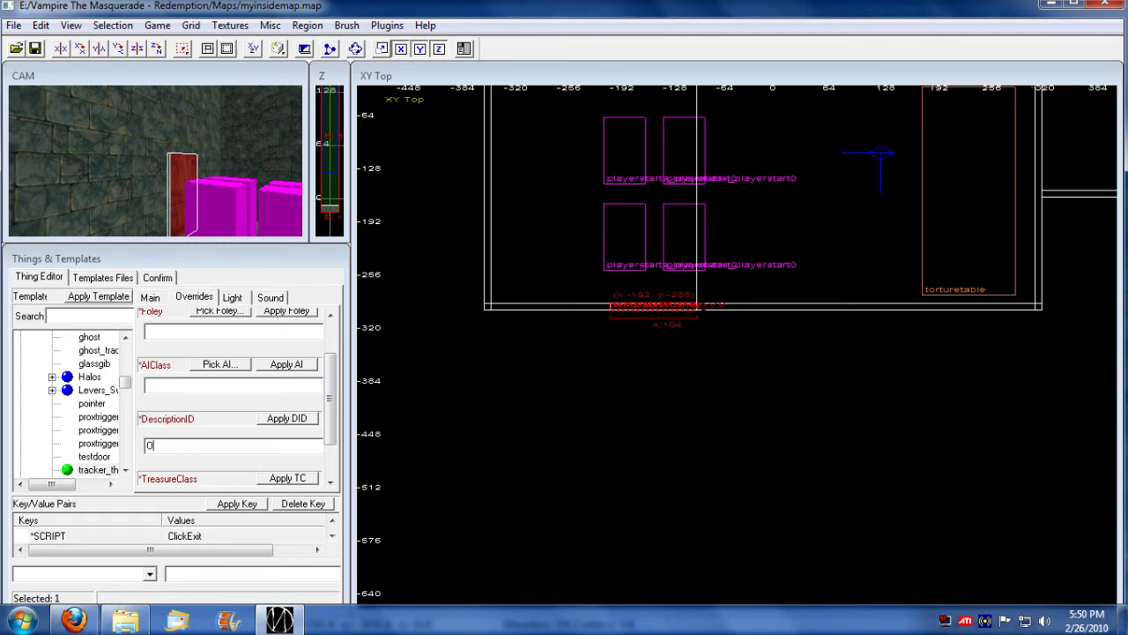
left_click(295, 419)
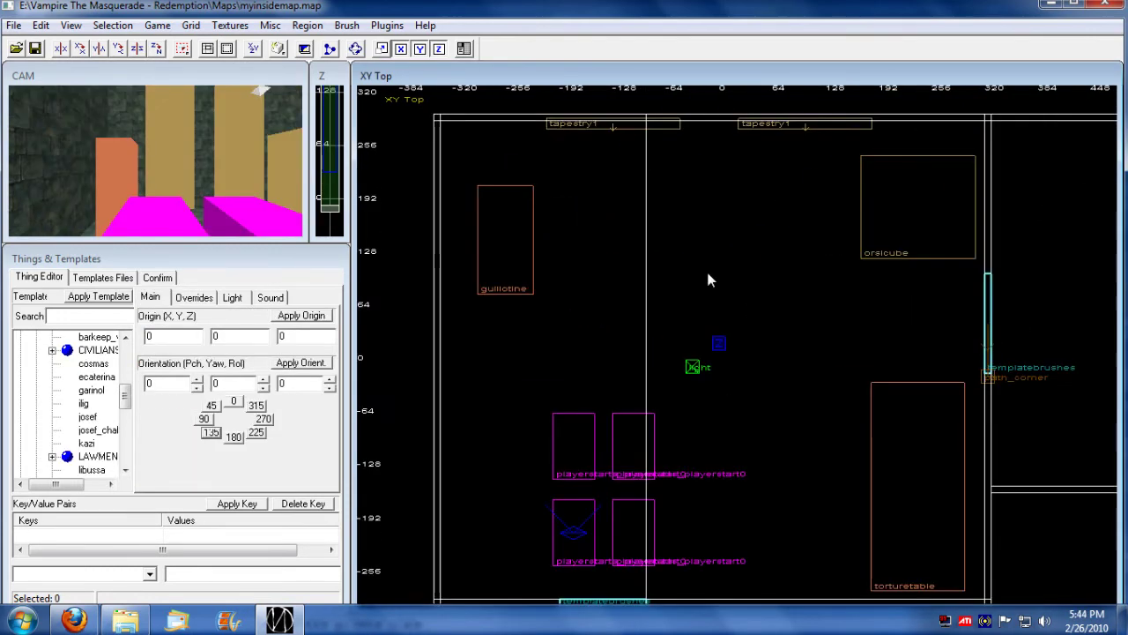
right_click_drag(706, 269, 1075, 358)
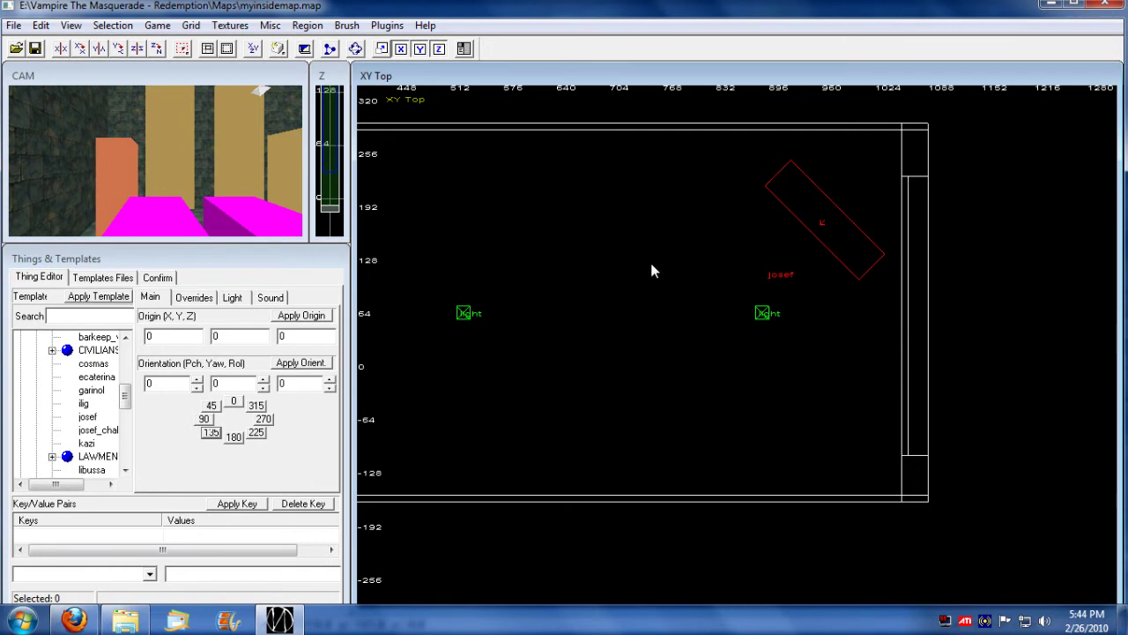
right_click_drag(623, 280, 644, 212)
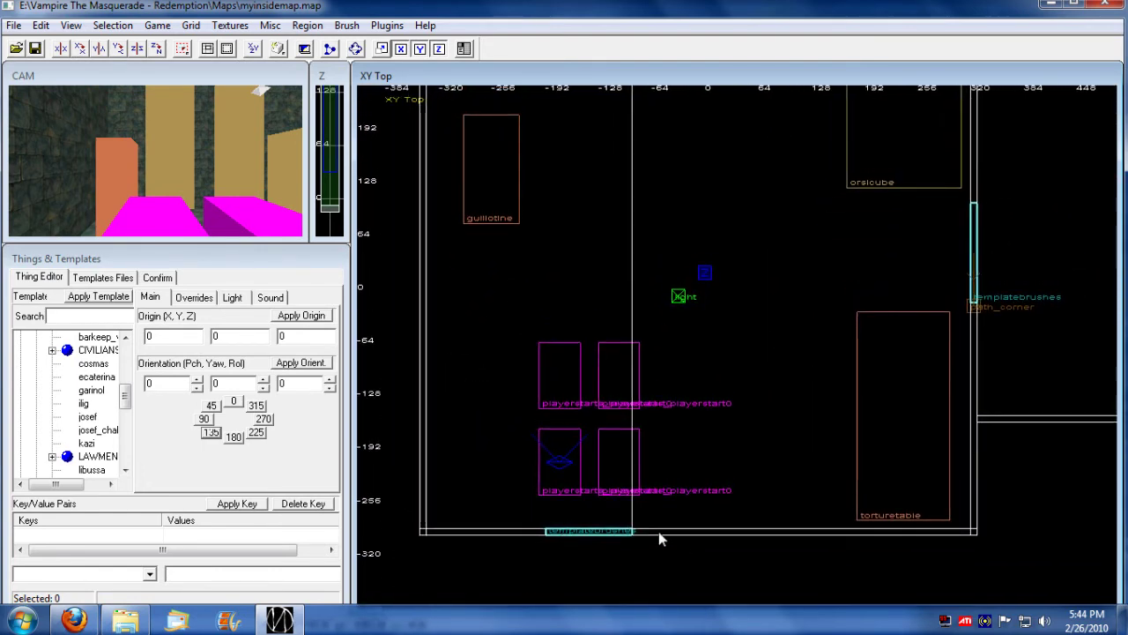
mouse_move(947, 265)
right_mouse_down()
mouse_move(502, 439)
mouse_move(300, 354)
mouse_move(565, 275)
mouse_move(857, 336)
mouse_move(925, 268)
right_mouse_up()
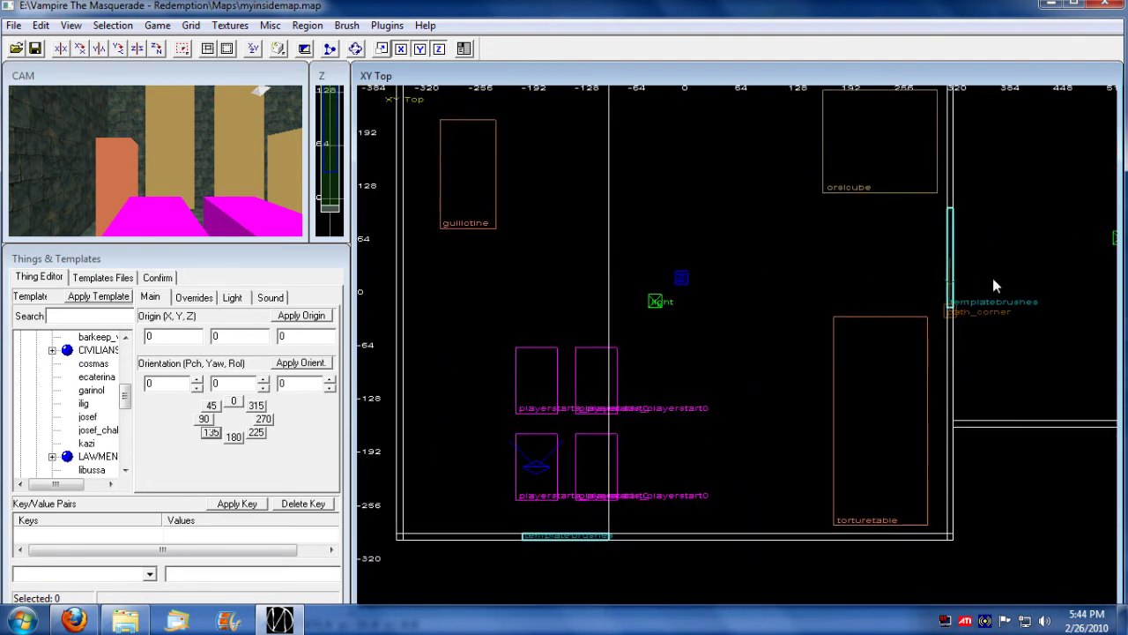
right_click_drag(993, 278, 1037, 319)
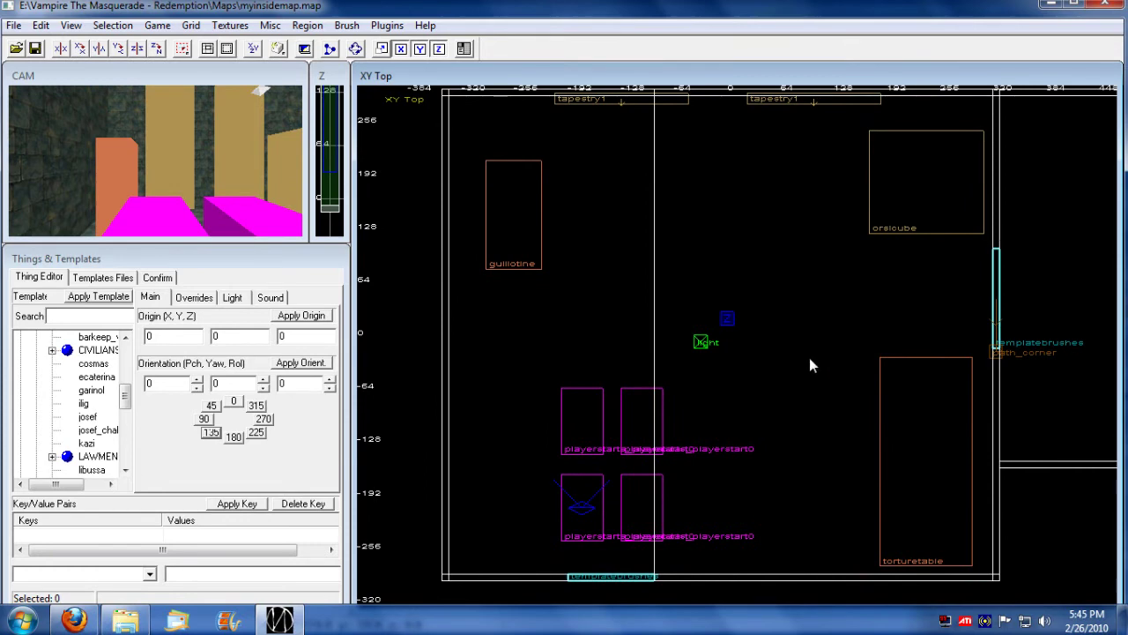
right_click_drag(809, 358, 297, 421)
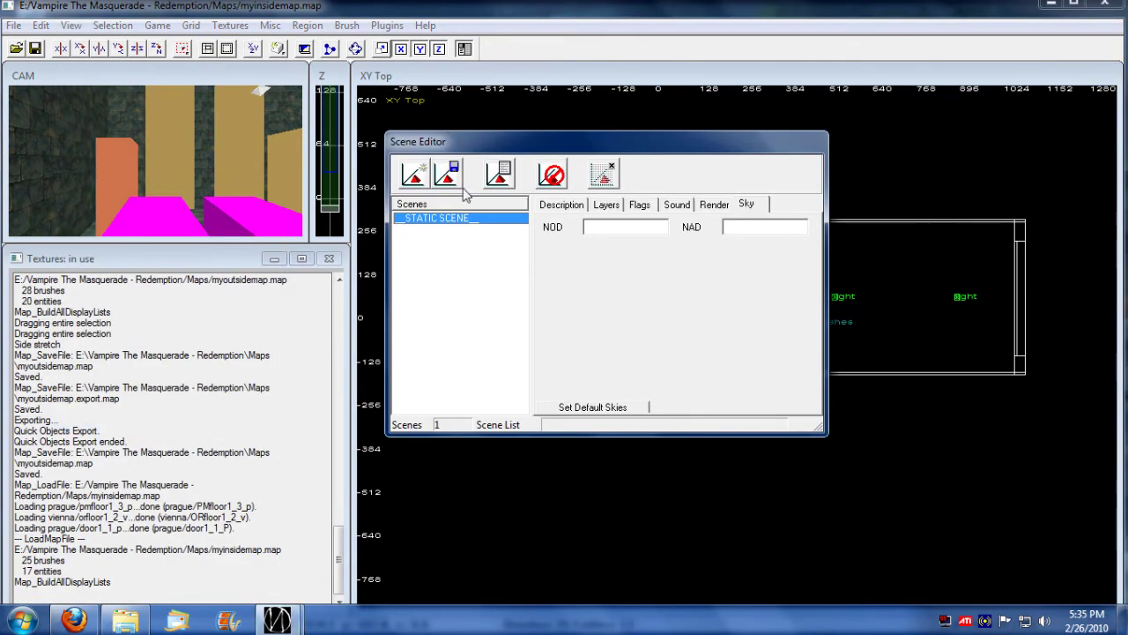
Load the mymaps scene list and add MyMaps_Inside_Scene_1 to the inside map's scenes
left_click(551, 177)
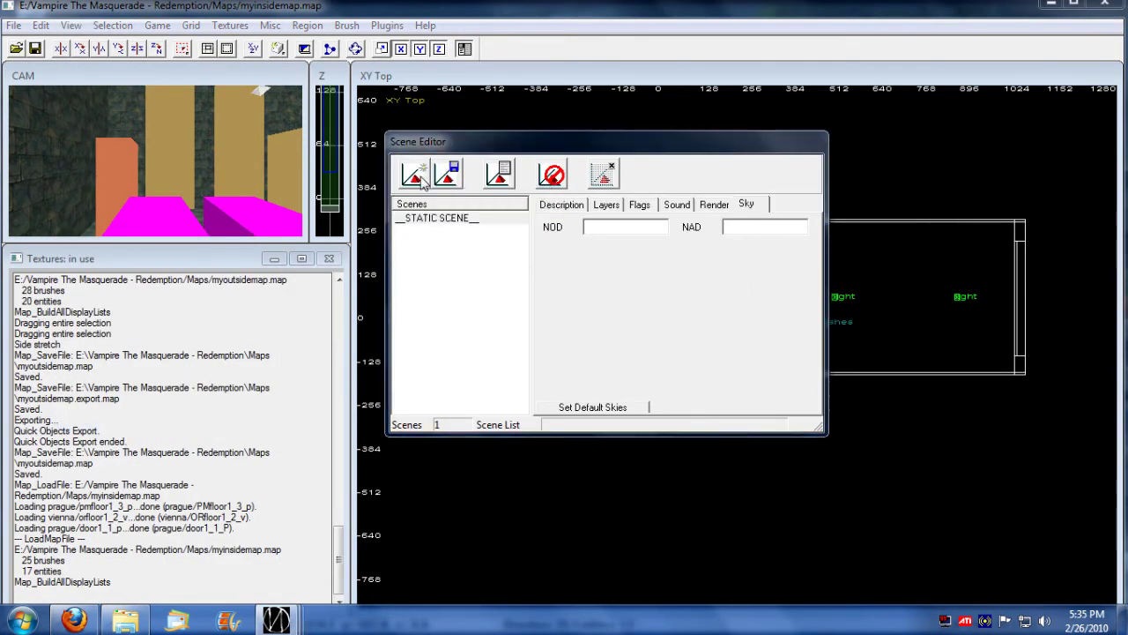
left_click(501, 460)
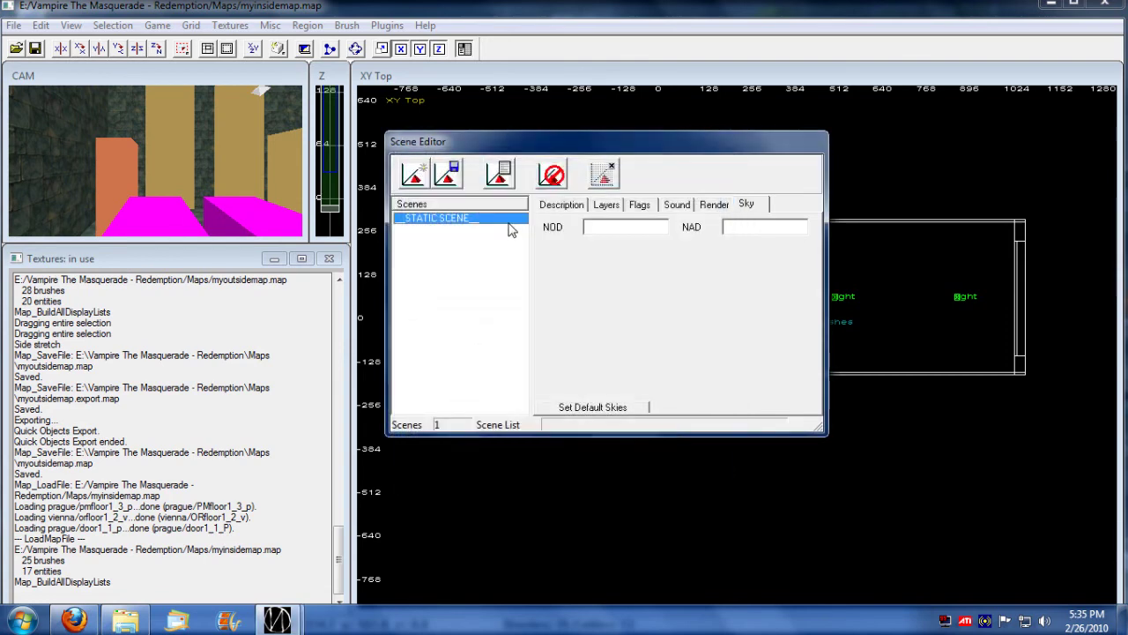
left_click(499, 174)
double_click(484, 221)
left_click(414, 174)
left_click(467, 200)
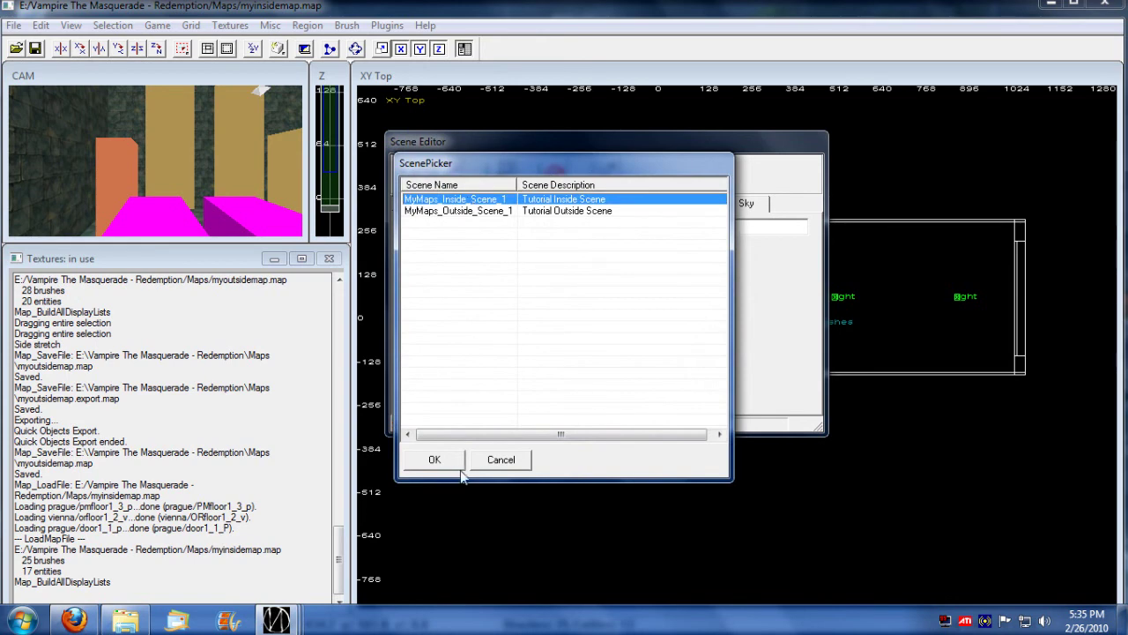
left_click(435, 460)
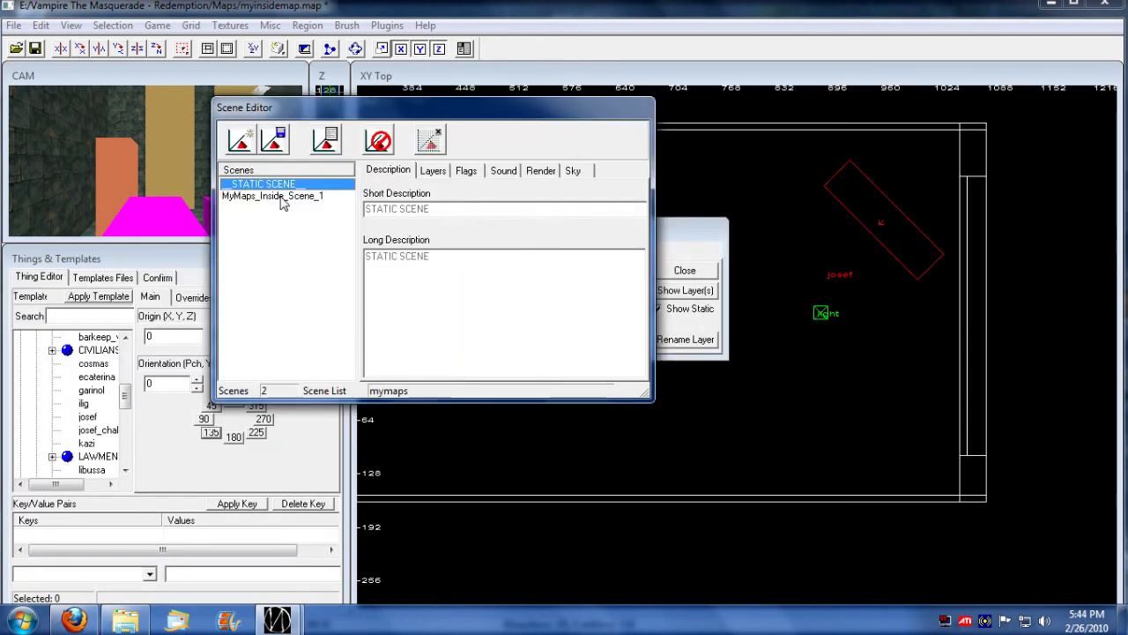
Toggle a layer in the layer settings of the MyMaps_Inside_Scene_1 scene
left_click(281, 198)
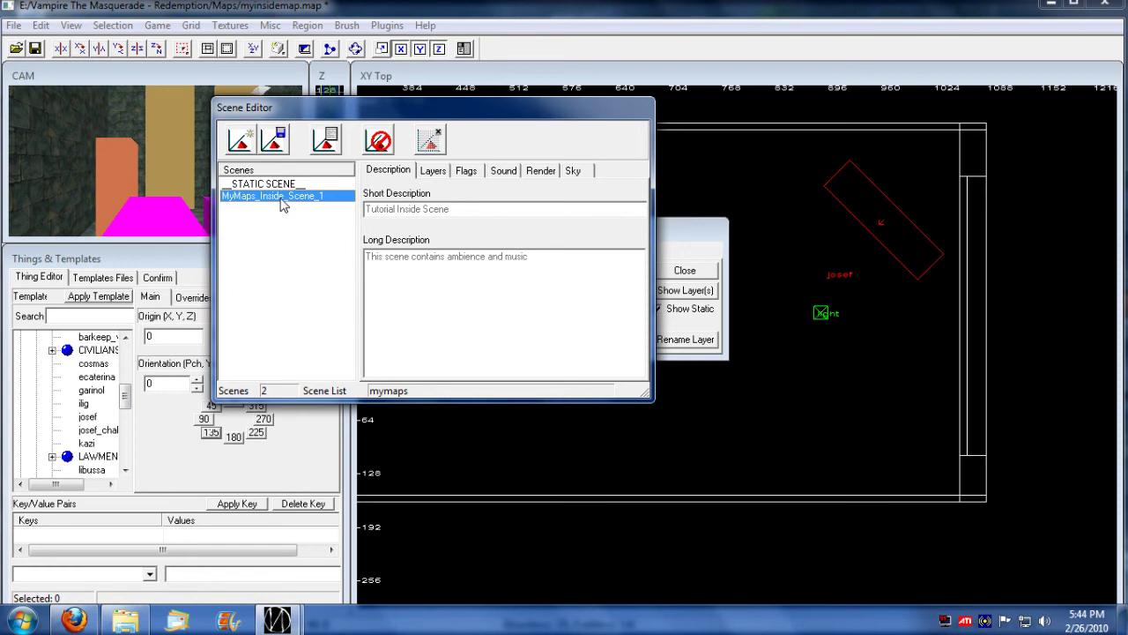
left_click(433, 171)
left_click(371, 257)
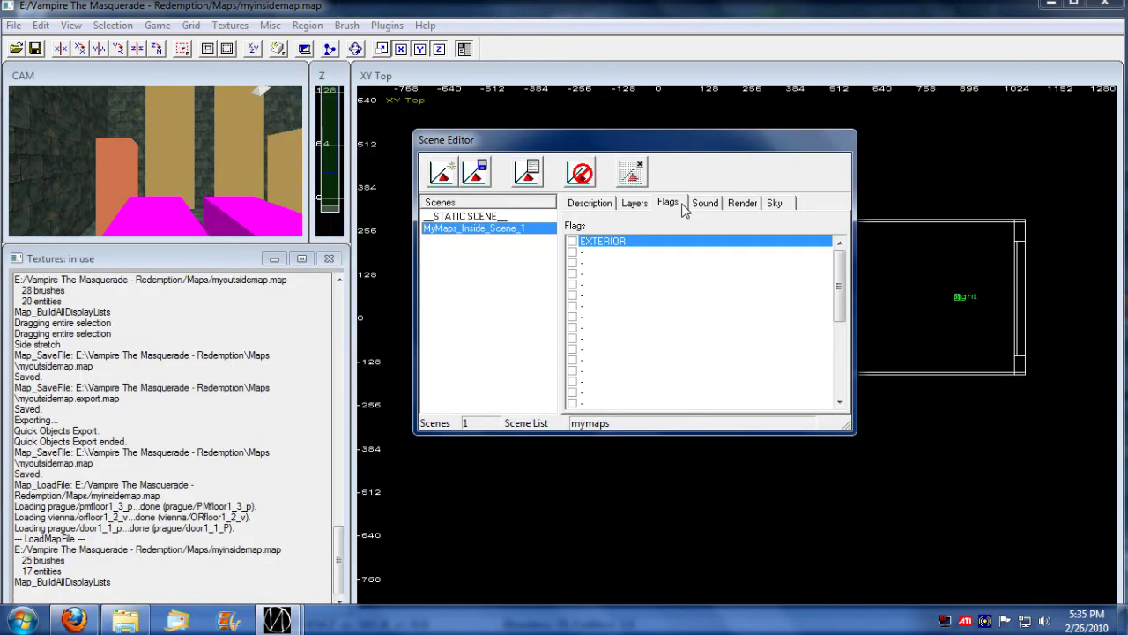
Set the inside scene's music track to DA_Conversation_1.mp3 with a music volume of 70
left_click(706, 204)
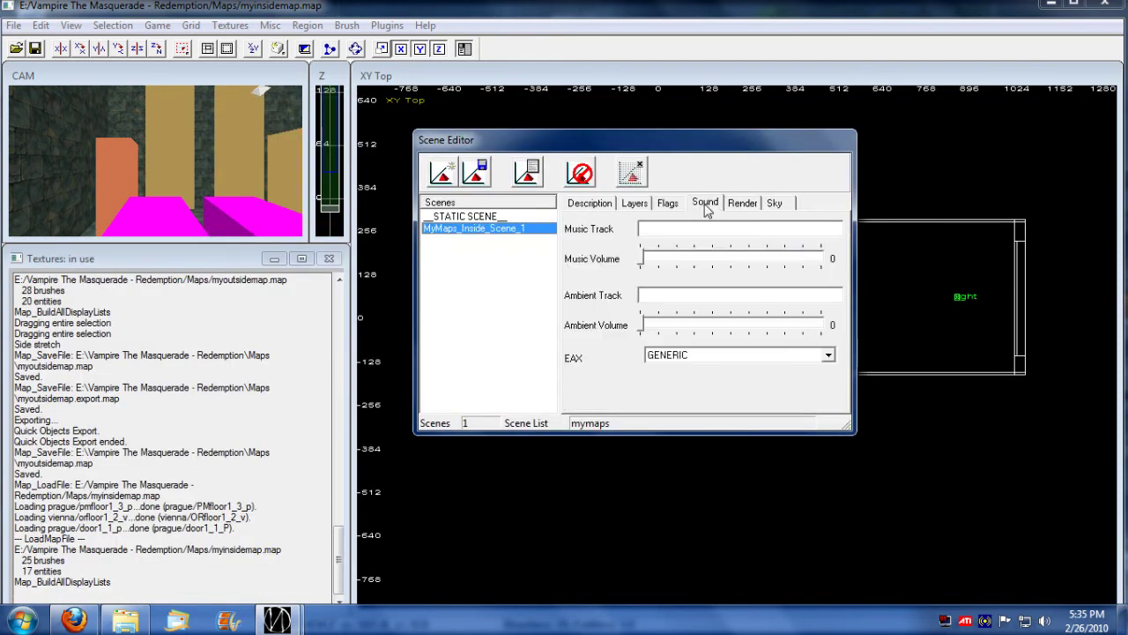
left_click(739, 228)
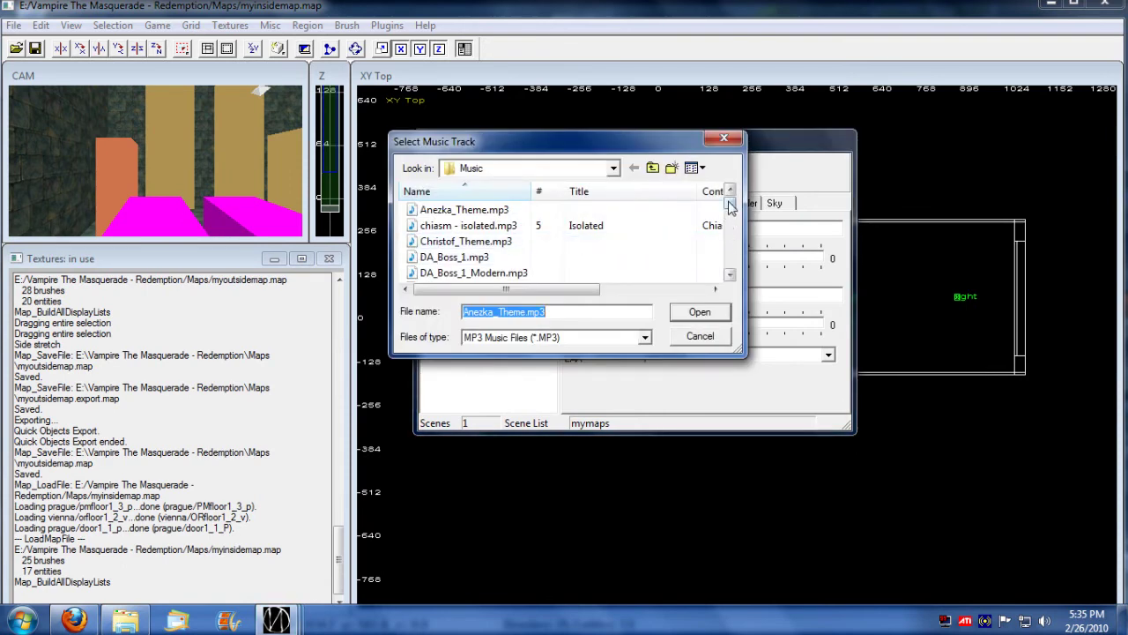
left_click_drag(731, 204, 730, 210)
left_click(484, 242)
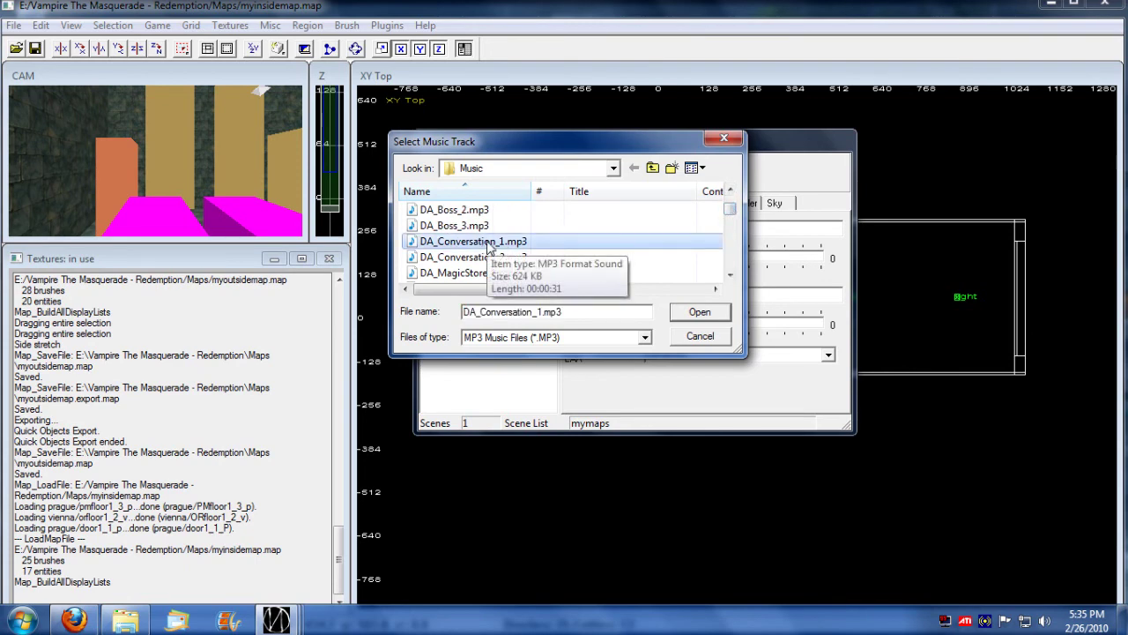
double_click(489, 242)
left_click_drag(641, 258, 772, 262)
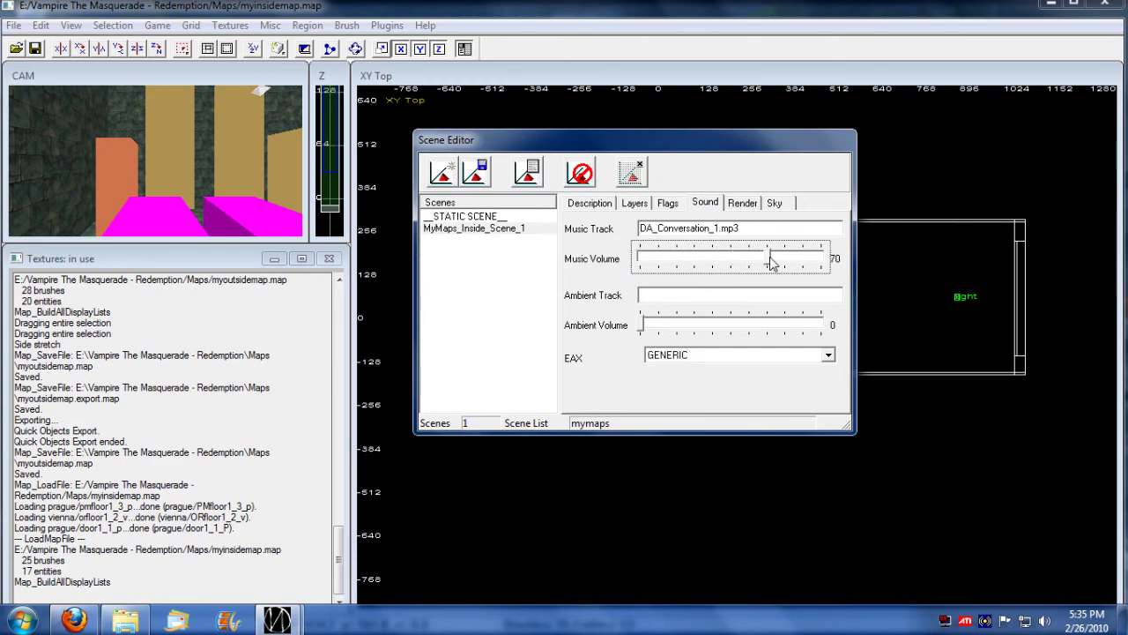
Set the inside scene's ambient track to amb_emptyViennaHouse.mp3 with an ambient volume of 30
left_click(678, 298)
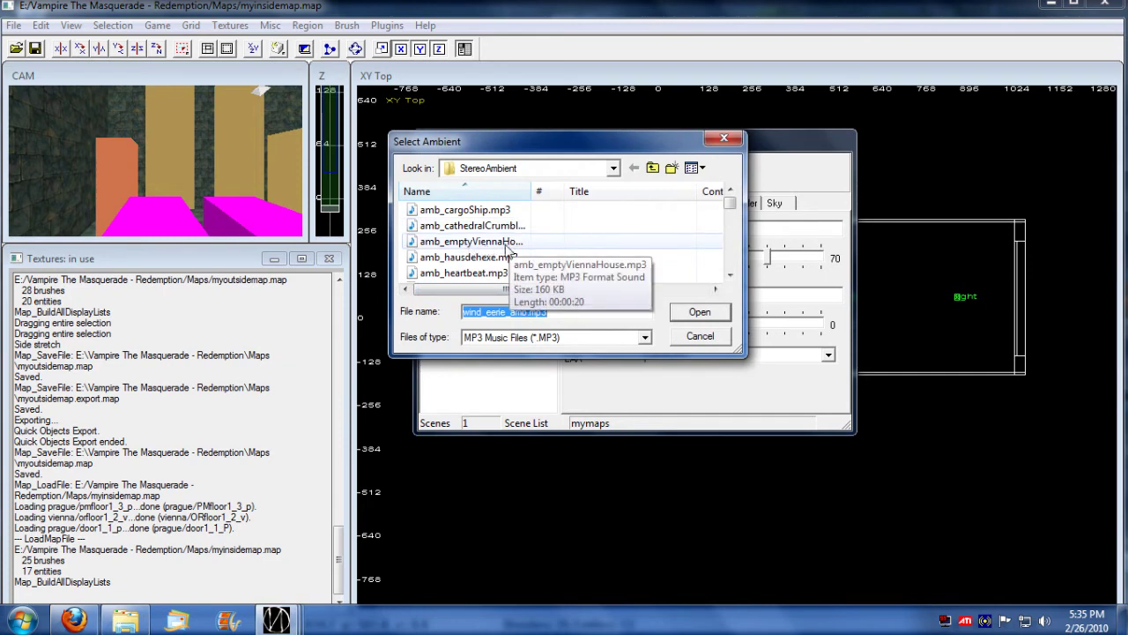
left_click(507, 245)
double_click(507, 245)
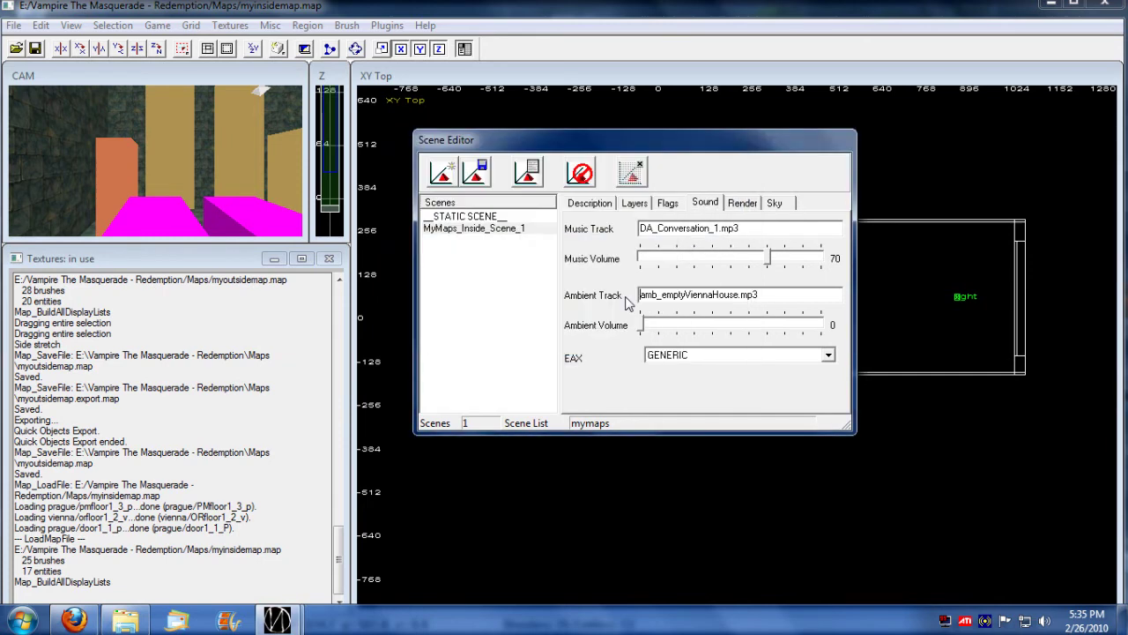
left_click_drag(651, 330, 697, 332)
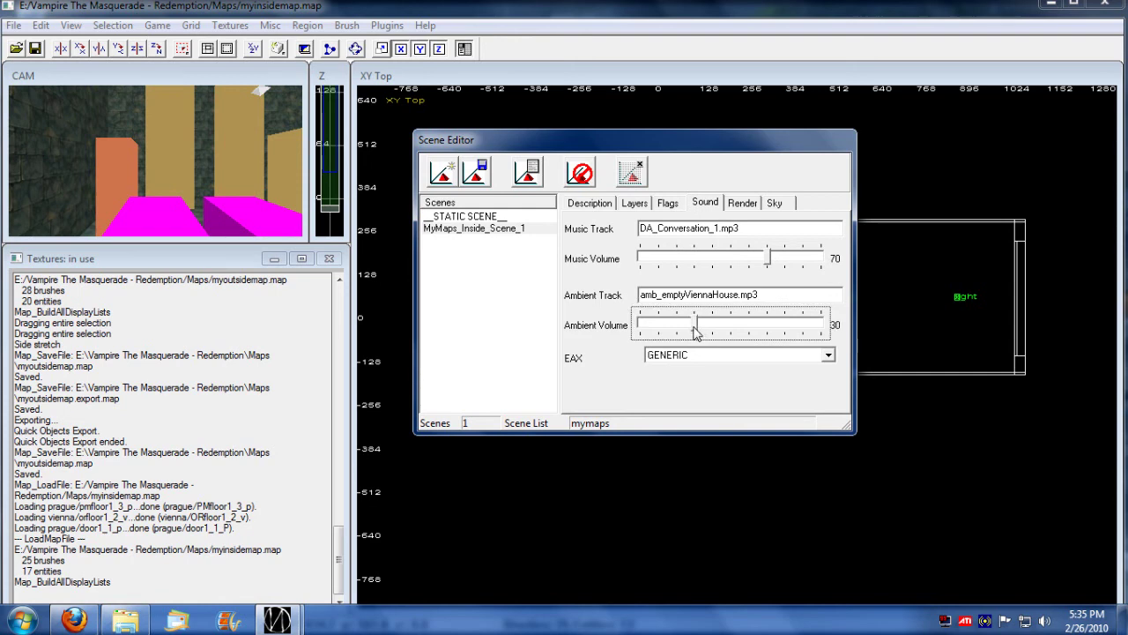
left_click(774, 203)
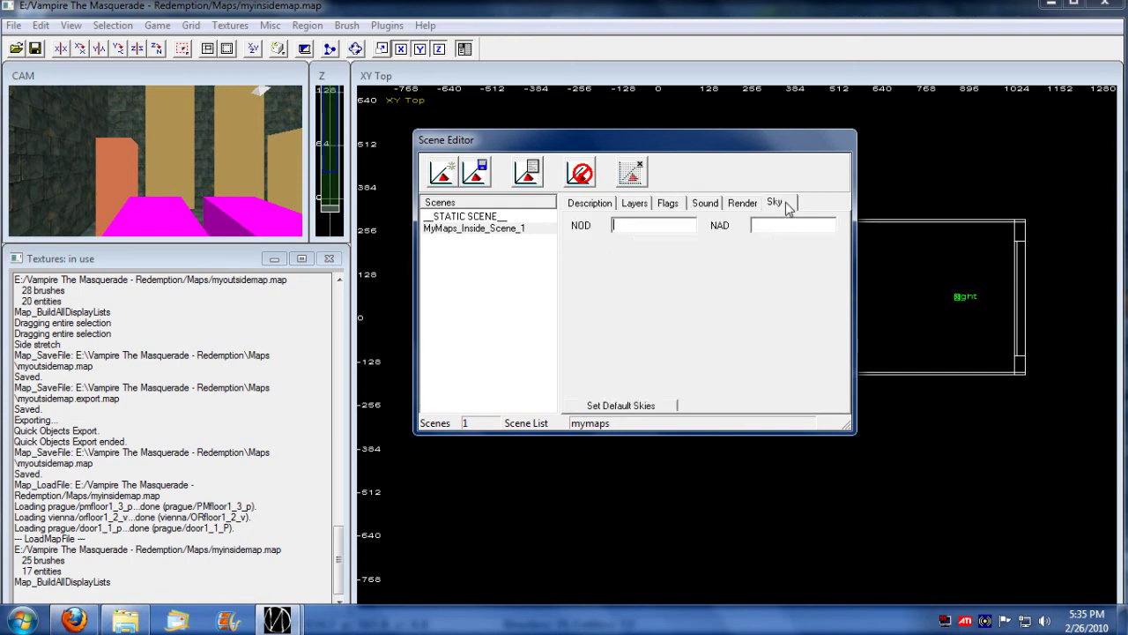
left_click(740, 204)
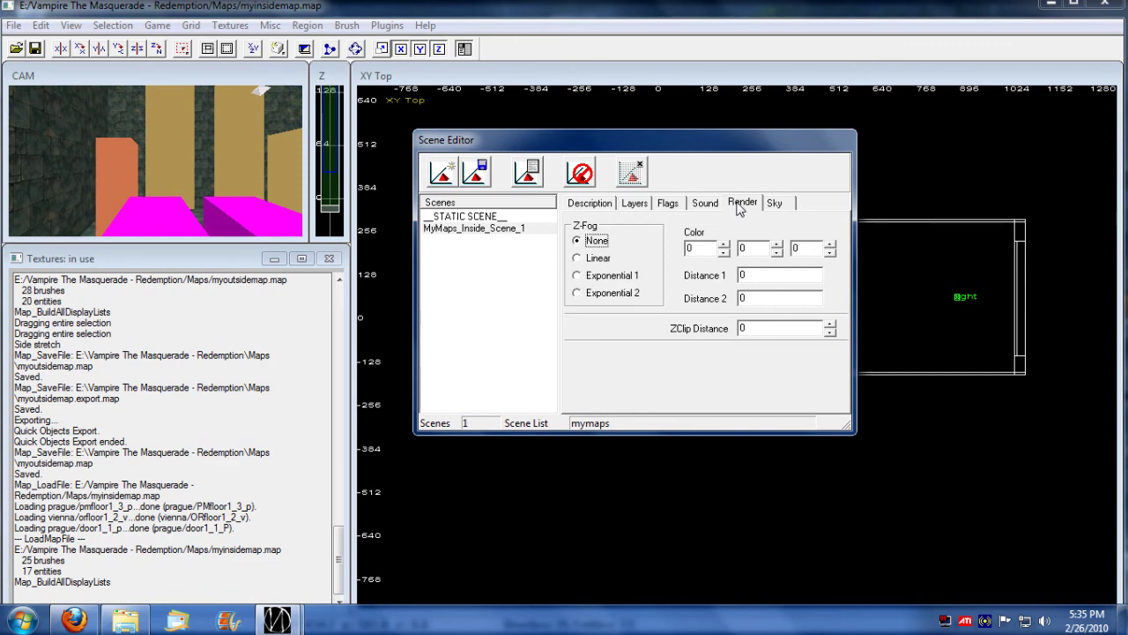
left_click(705, 203)
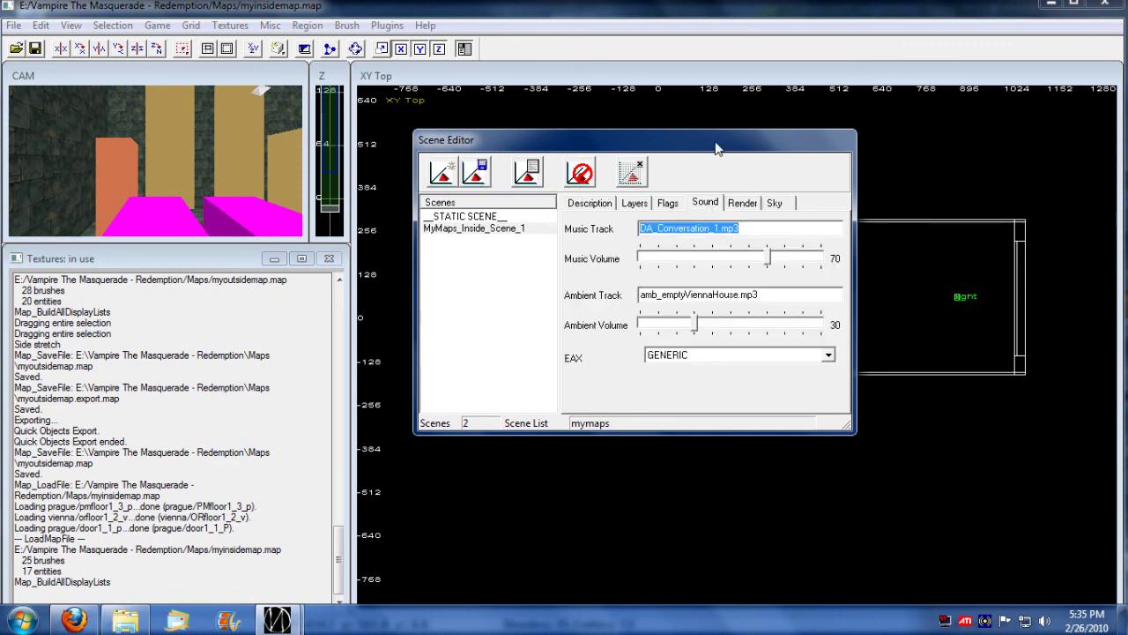
Save the inside map and run a Vampire Export of it with the Object Only preset
left_click(14, 24)
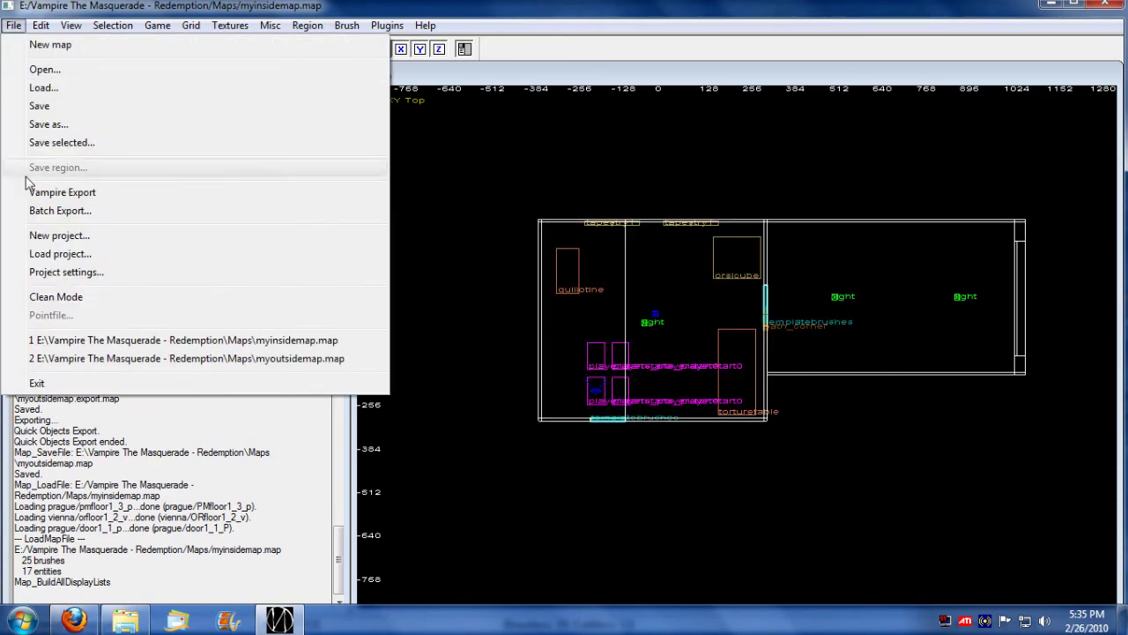
left_click(39, 106)
left_click(14, 25)
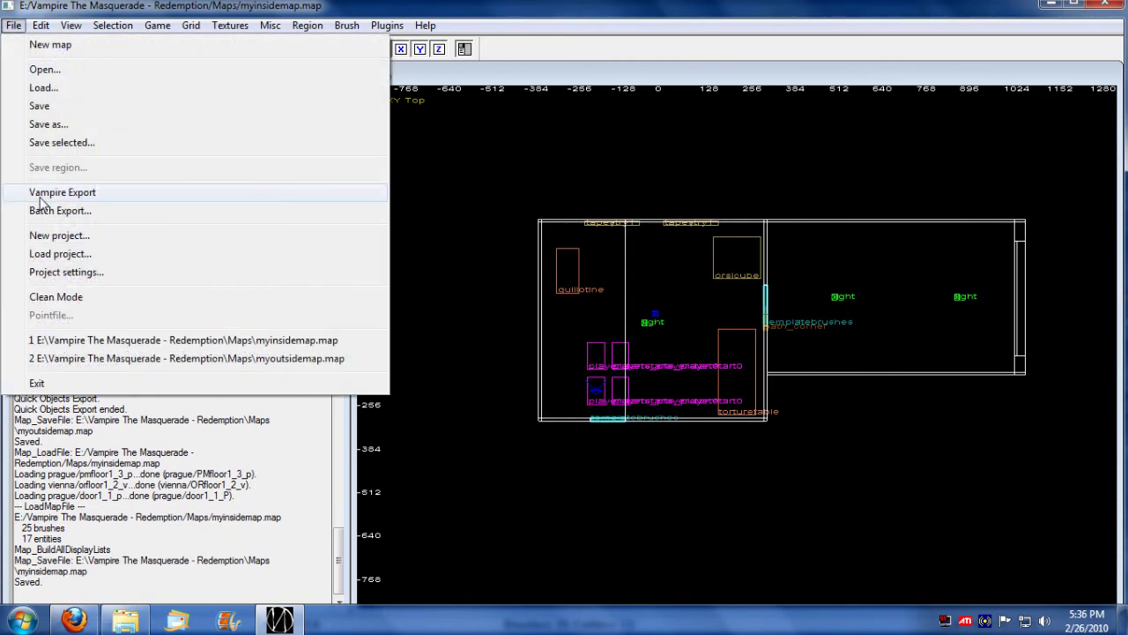
left_click(52, 192)
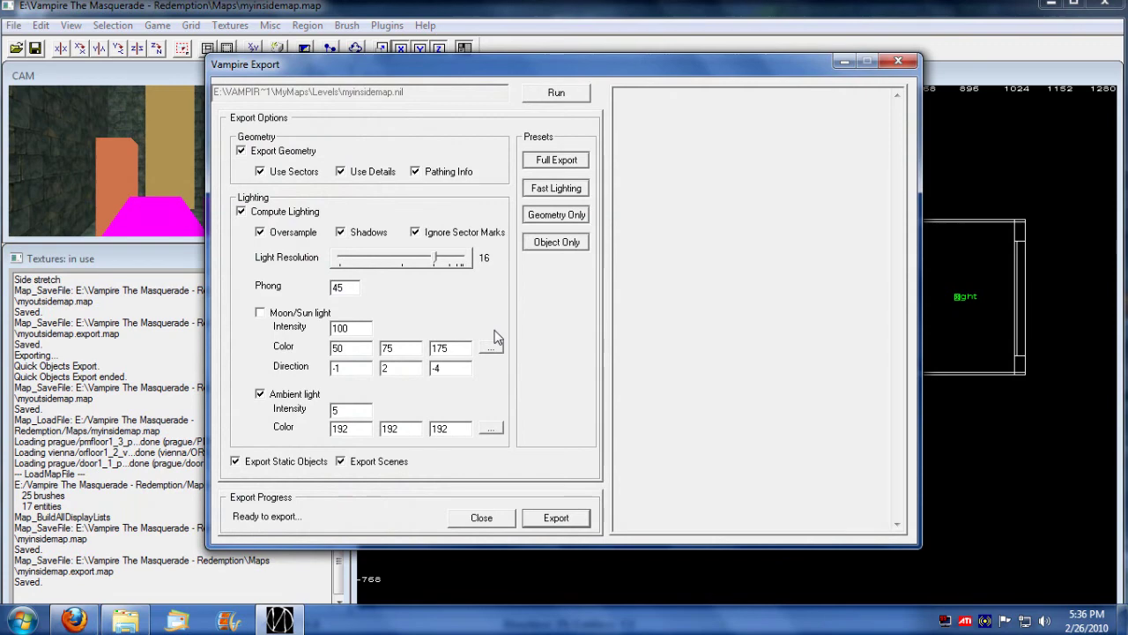
left_click(559, 243)
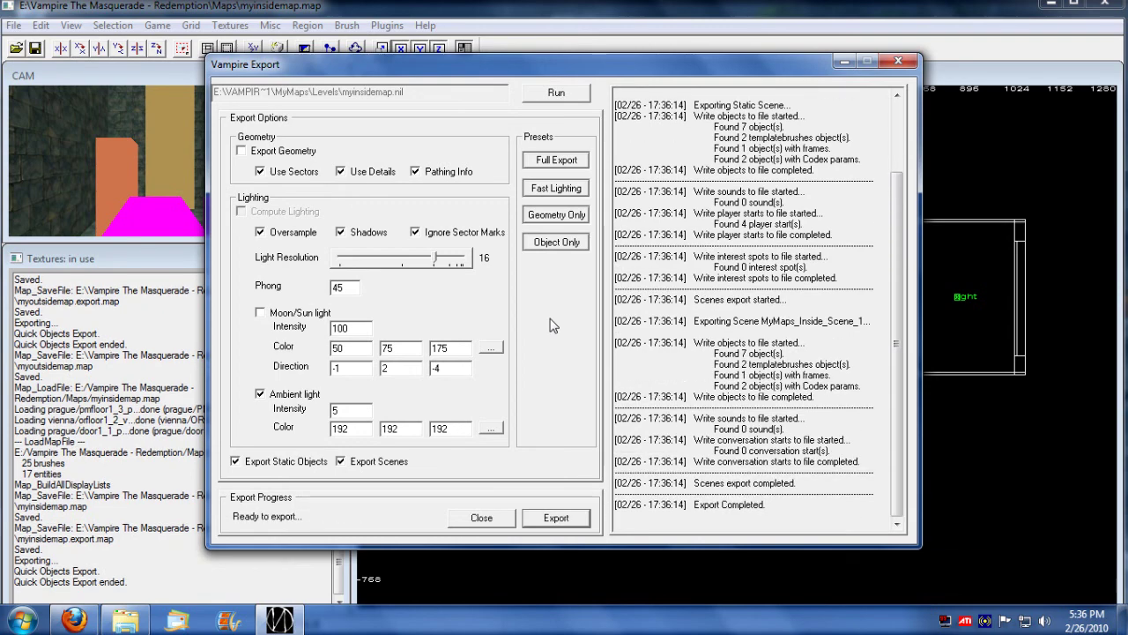
left_click_drag(762, 320, 872, 321)
left_click(631, 320)
left_click(481, 522)
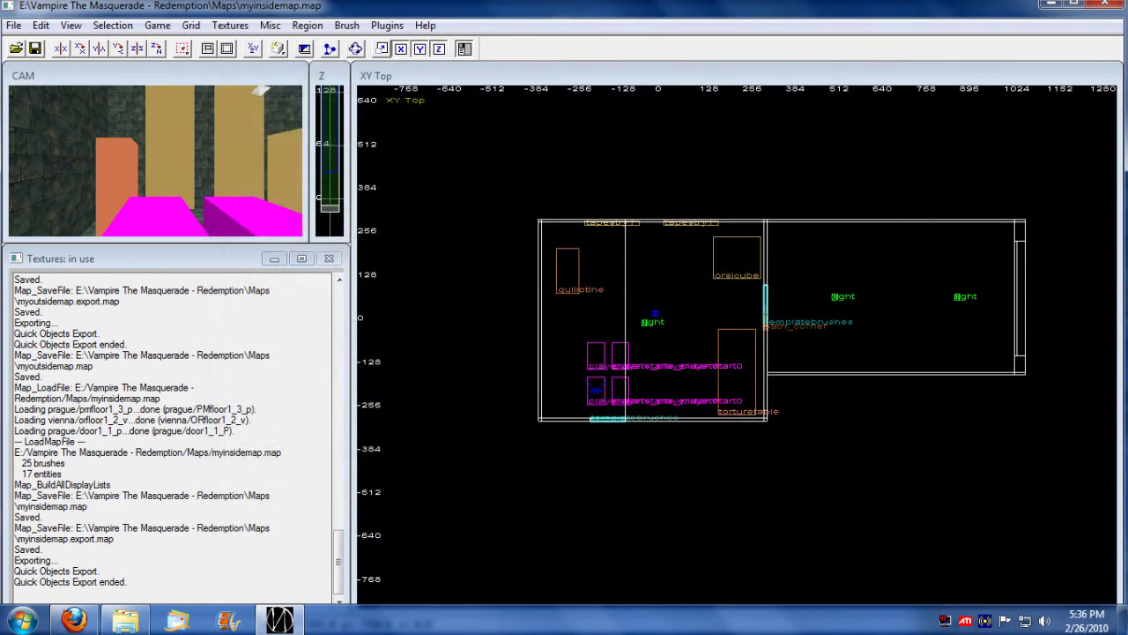
In Windows Explorer, go to the game's MyMaps\Scenes folder and examine the exported inside and outside scene NSD files
left_click(132, 623)
left_click(562, 79)
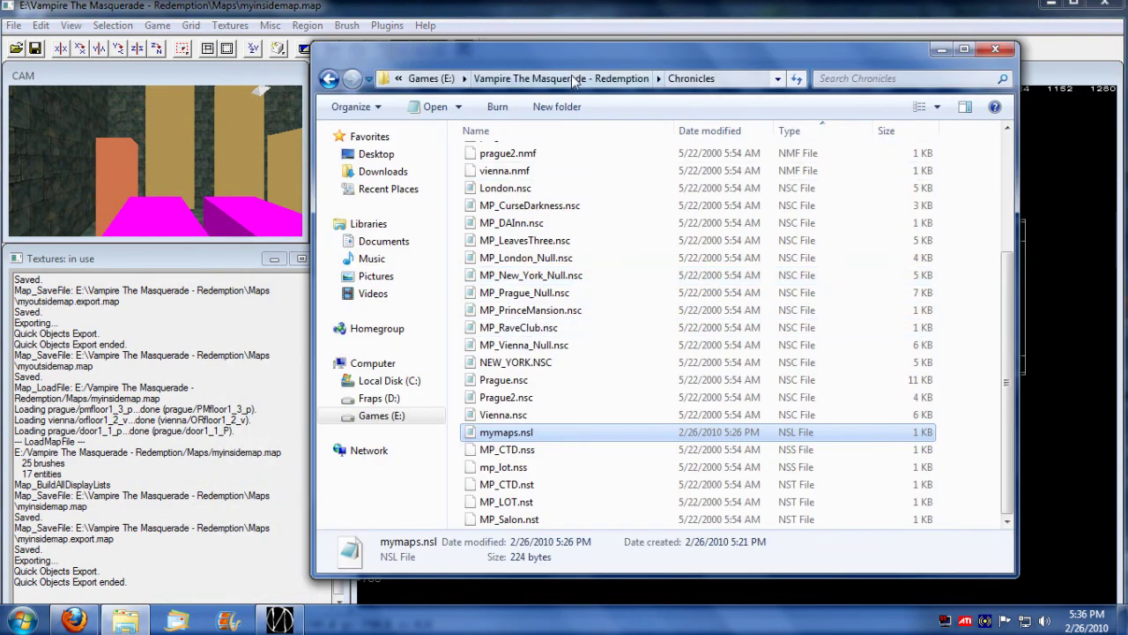
scroll(641, 331, "down", 3)
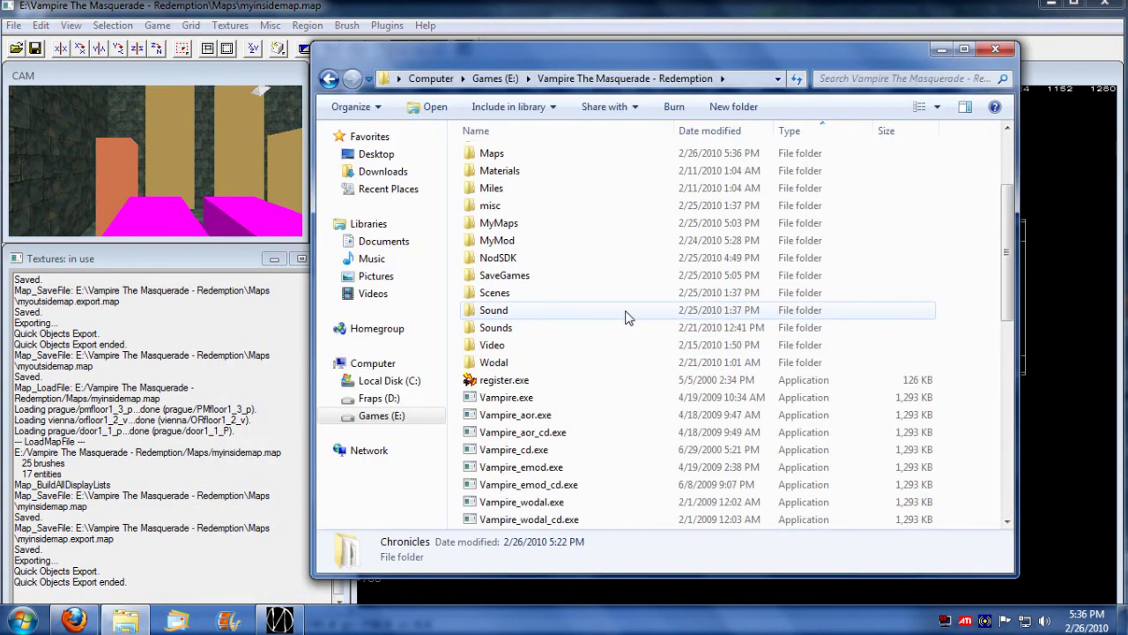
double_click(521, 224)
double_click(517, 188)
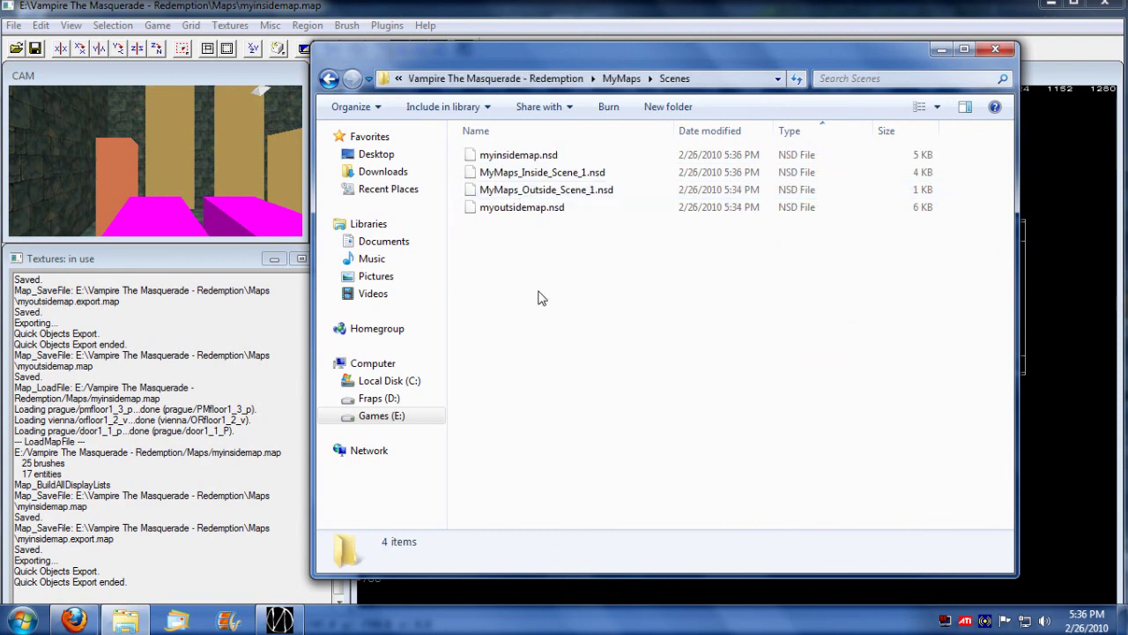
left_click(569, 192)
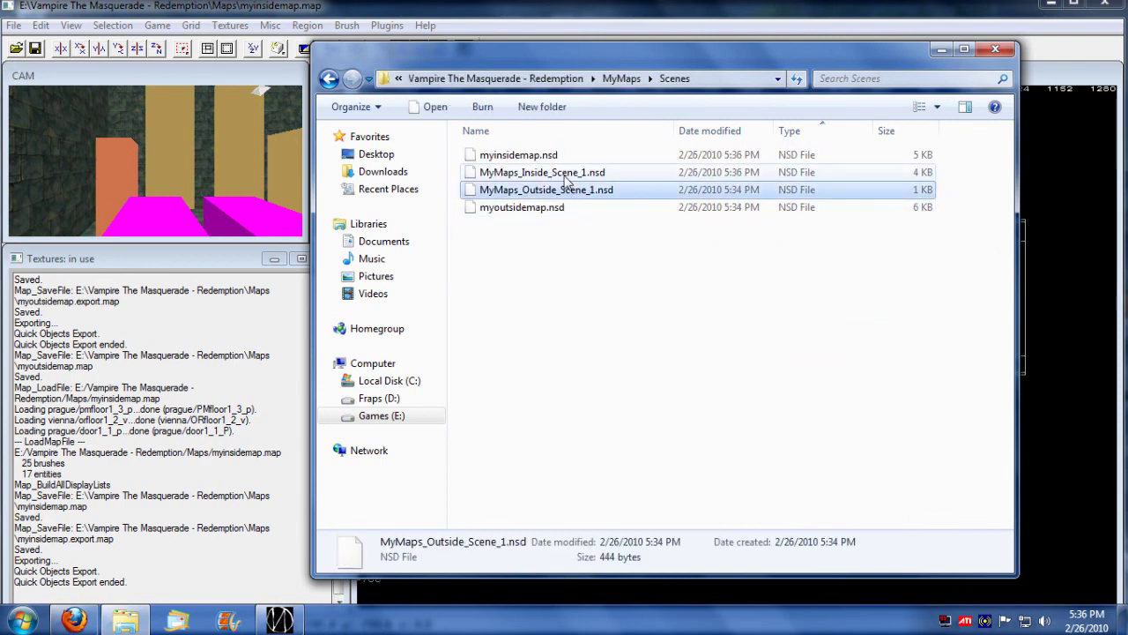
left_click(564, 175)
left_click(564, 189)
left_click(567, 176)
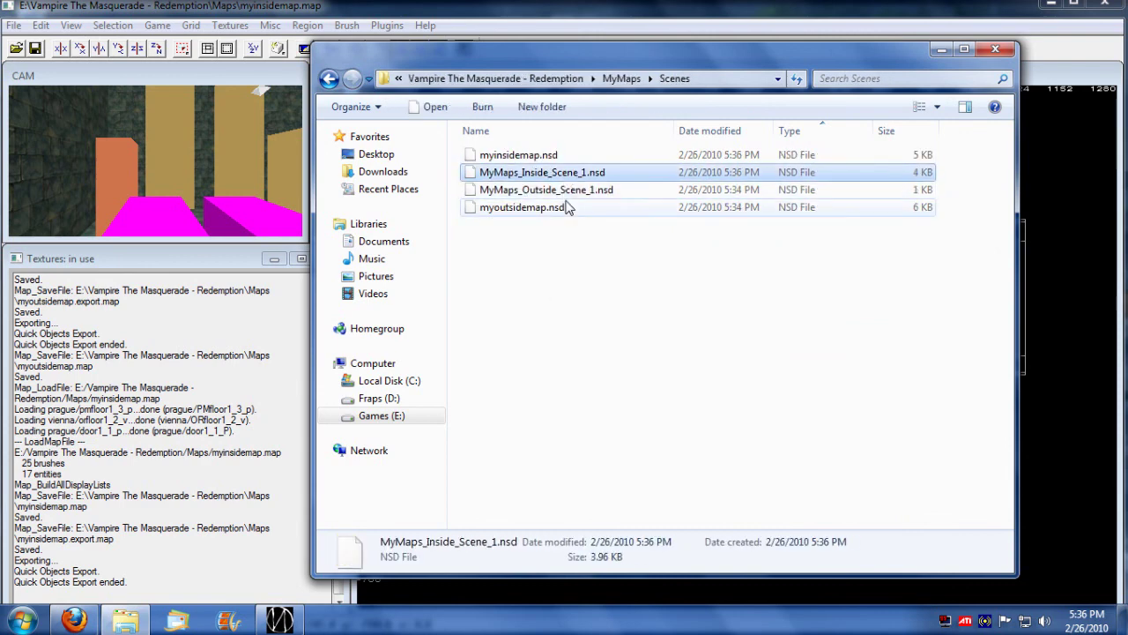